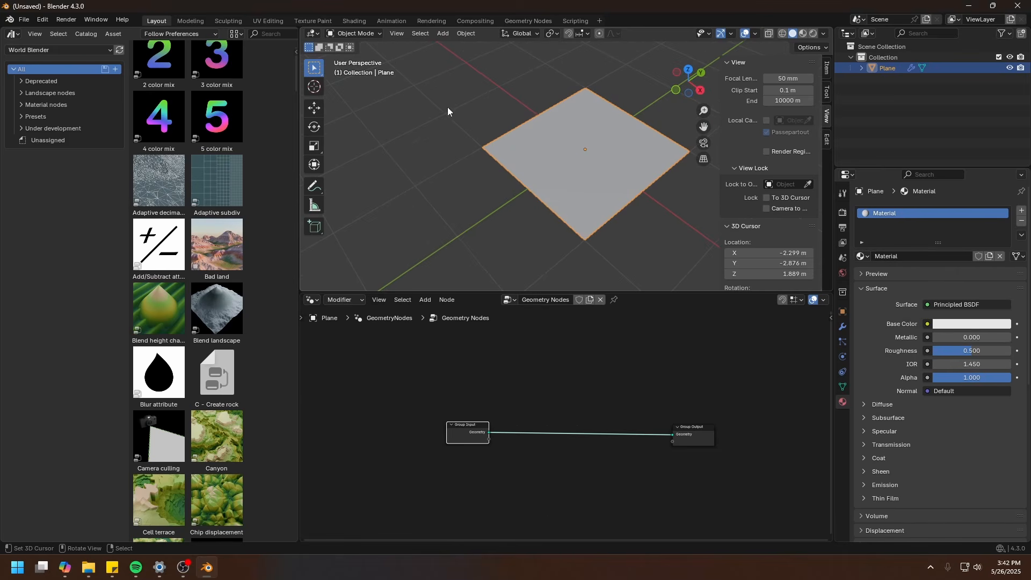
Delete all of the plane's vertices in Edit Mode and return to Object Mode.
middle_drag(549, 156, 510, 182)
key(Tab)
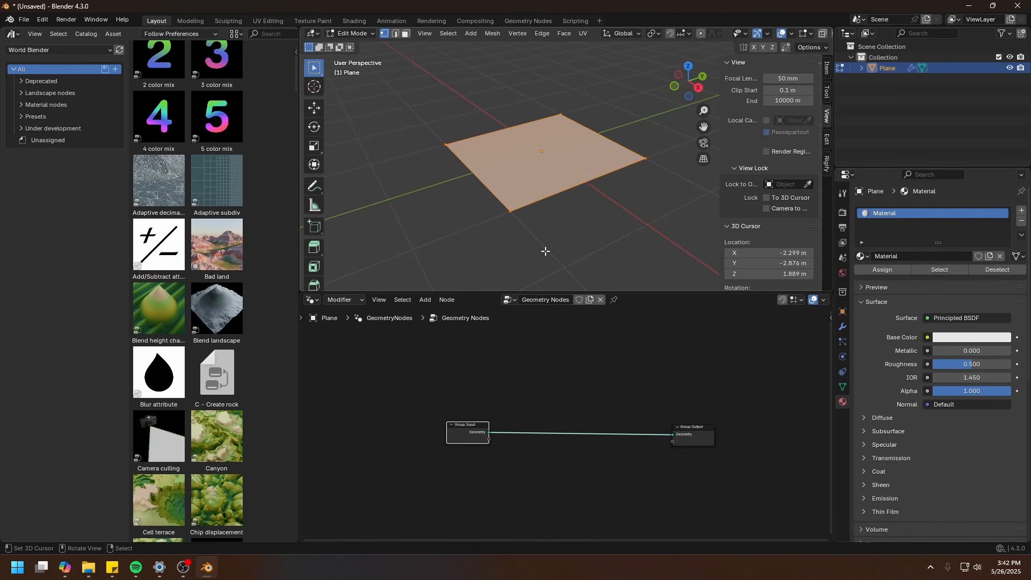
key(x)
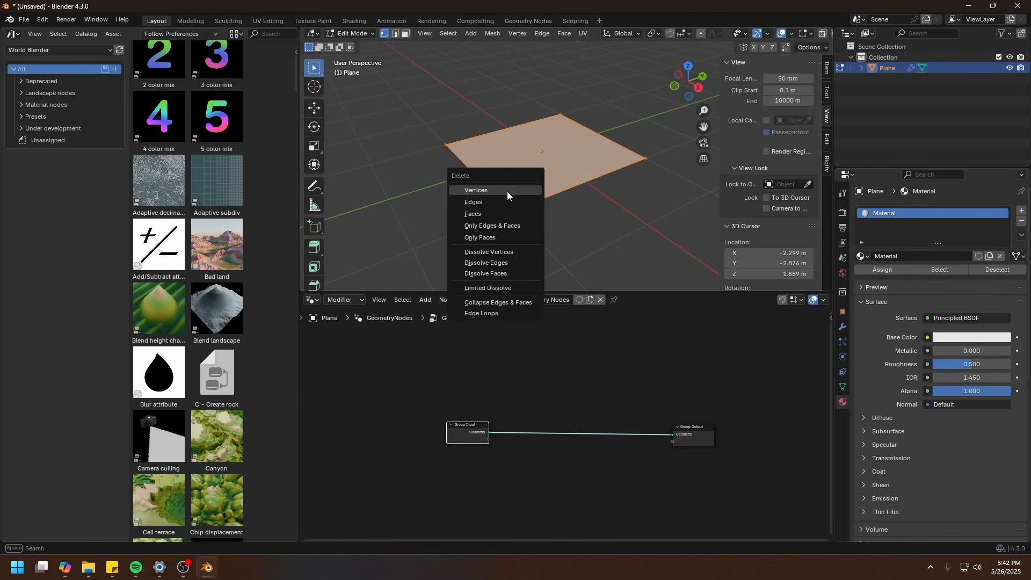
click(508, 190)
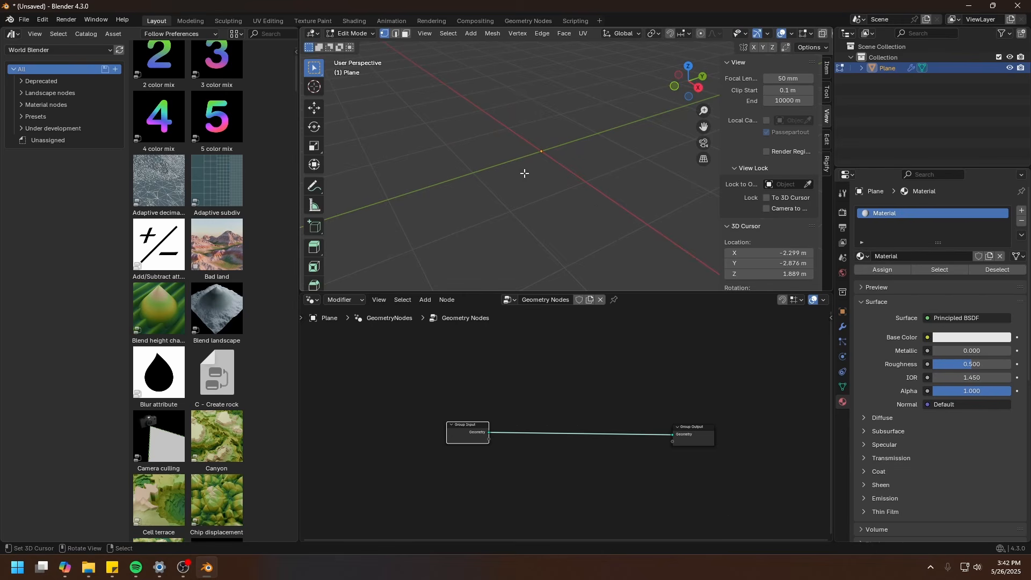
key(Tab)
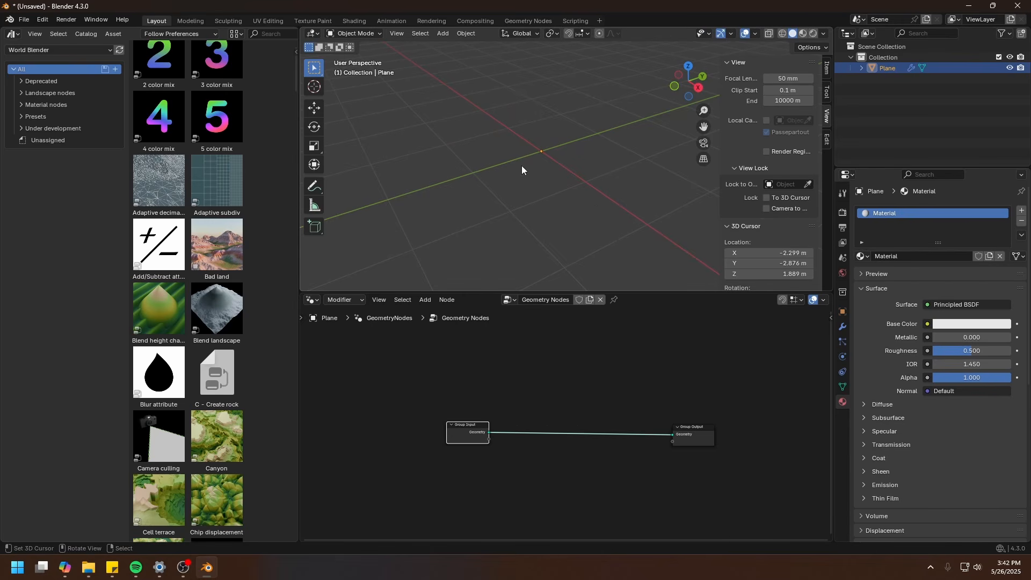
Check the 3D view's clip end distance and hide the viewport sidebar.
click(782, 101)
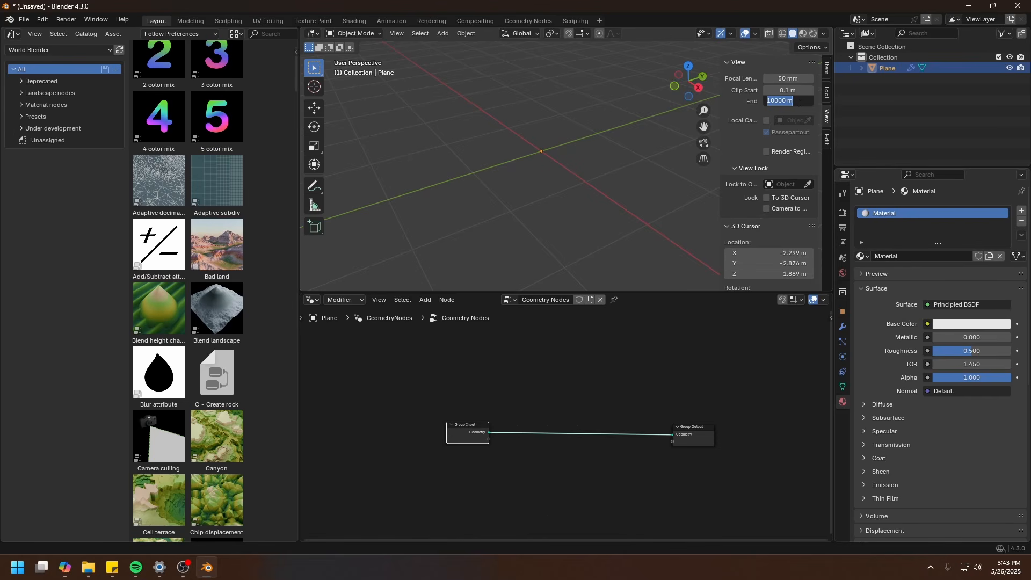
click(818, 93)
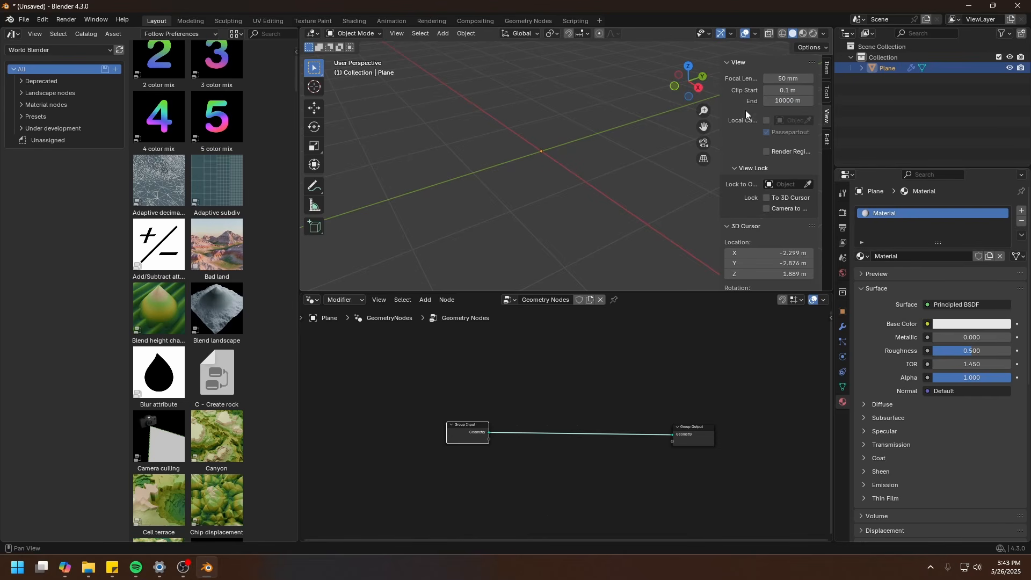
key(n)
key(n)
key(n)
Remove the Geometry input socket from the plane's Geometry Nodes group and hide the node editor's sidebar.
click(911, 68)
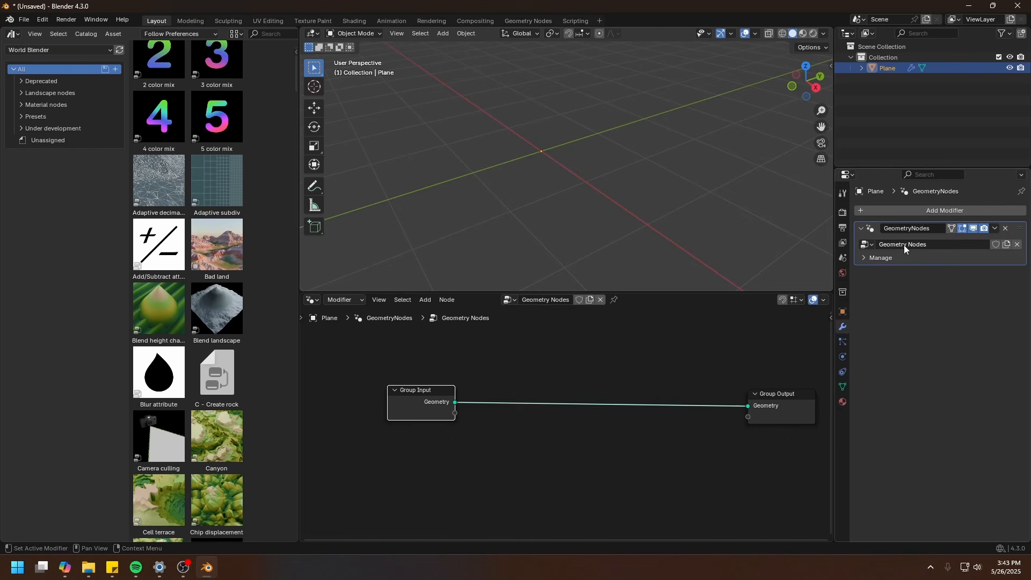
scroll(527, 359, up, 2)
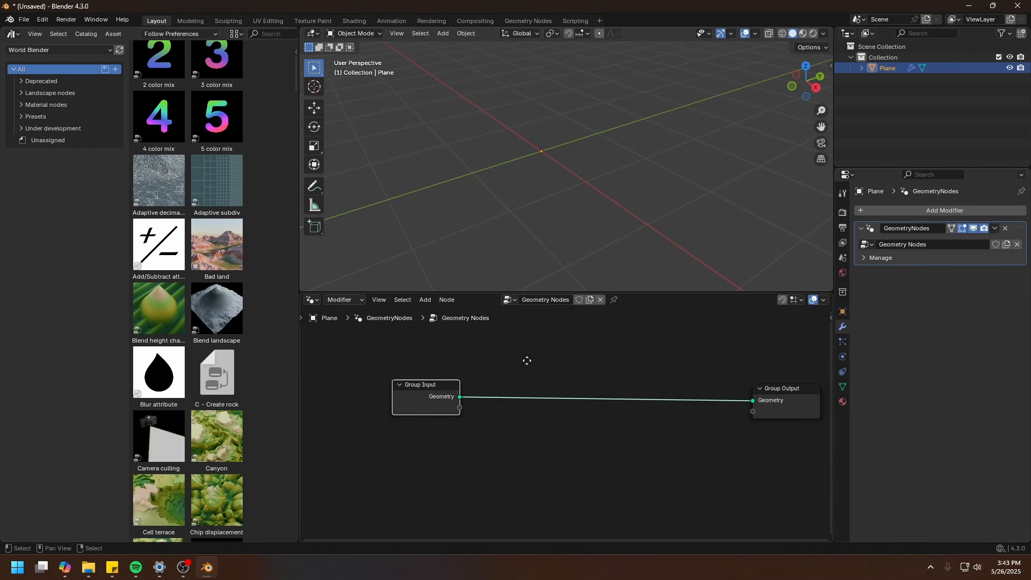
key(n)
click(770, 349)
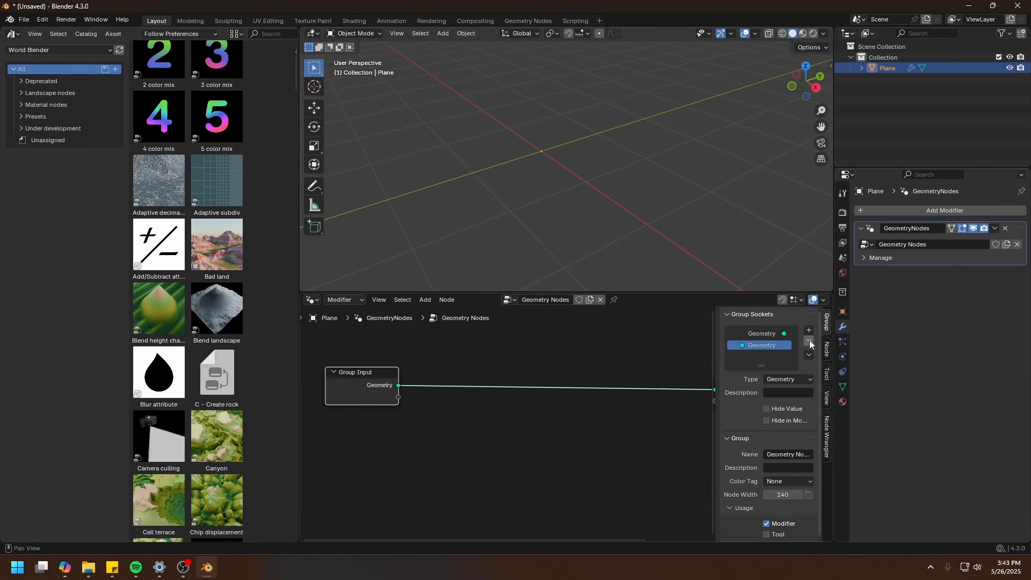
click(810, 342)
key(n)
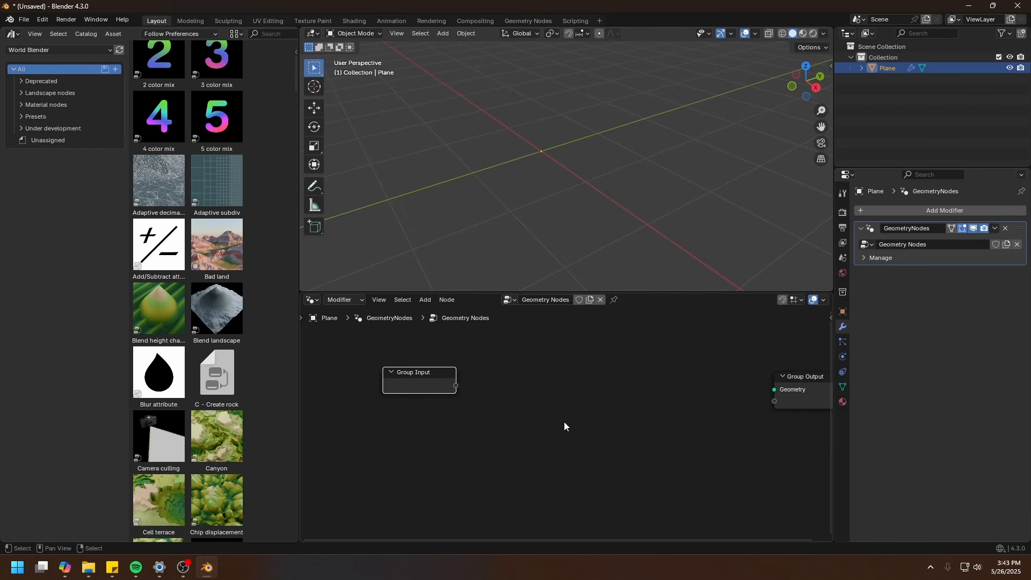
Move the Group Input node farther away from the Group Output node to make room between them.
scroll(538, 406, down, 3)
middle_drag(568, 418, 531, 430)
drag(457, 408, 414, 409)
middle_drag(605, 419, 550, 412)
Add the Create landscape node from the Landscape nodes Creators assets and connect its Landscape output to the Group Output's Geometry.
click(22, 93)
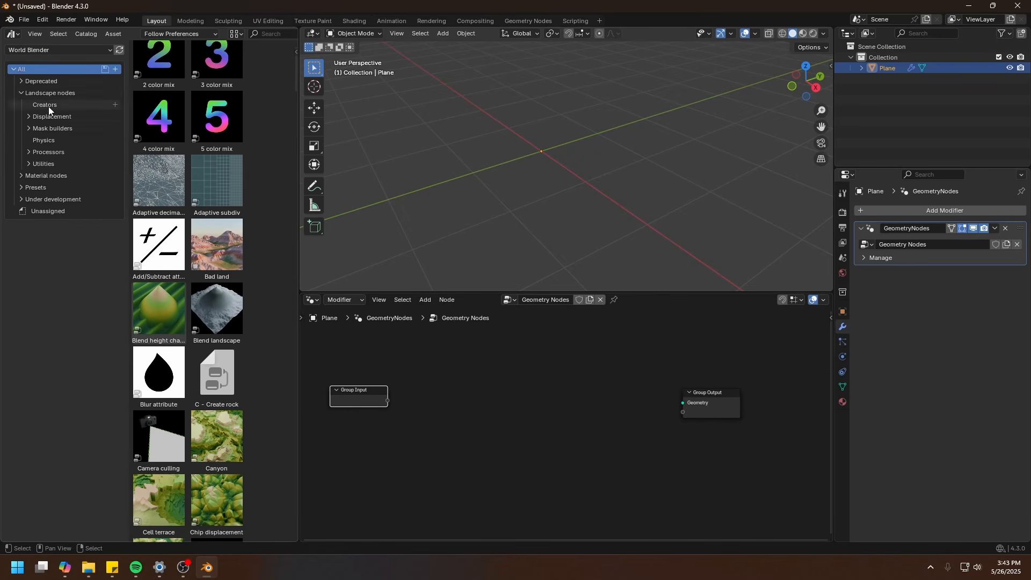
click(48, 105)
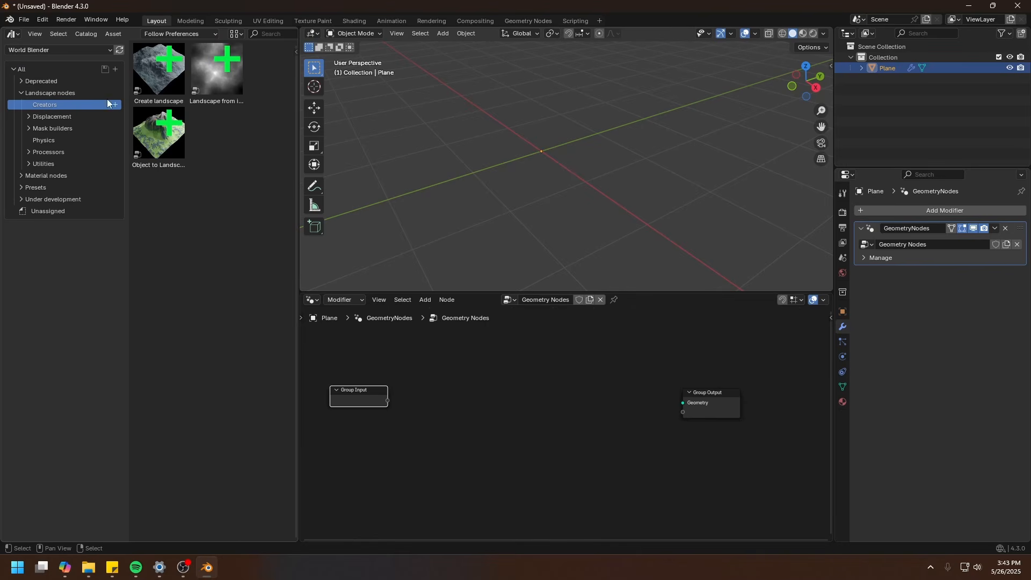
drag(258, 182, 172, 79)
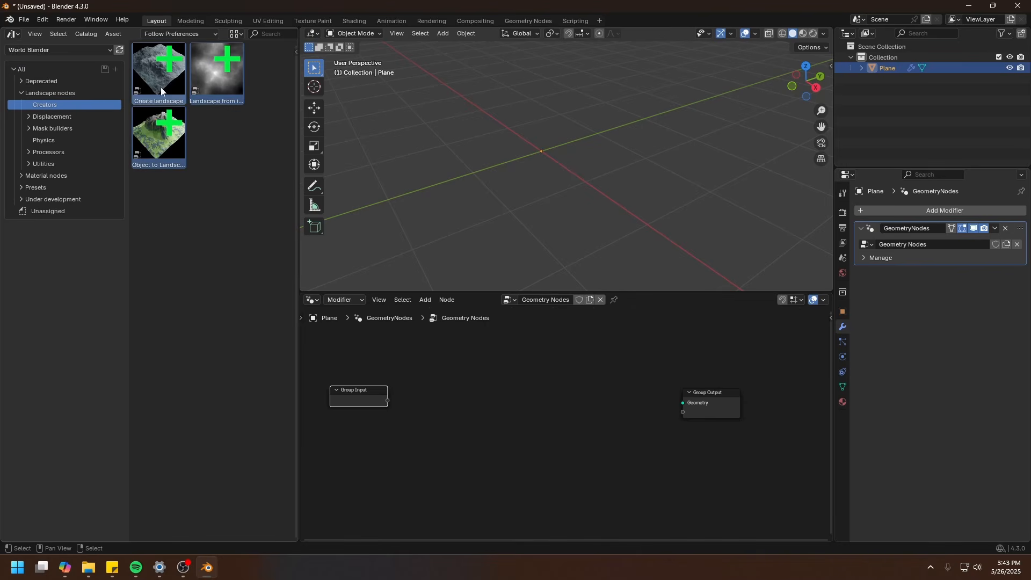
click(165, 86)
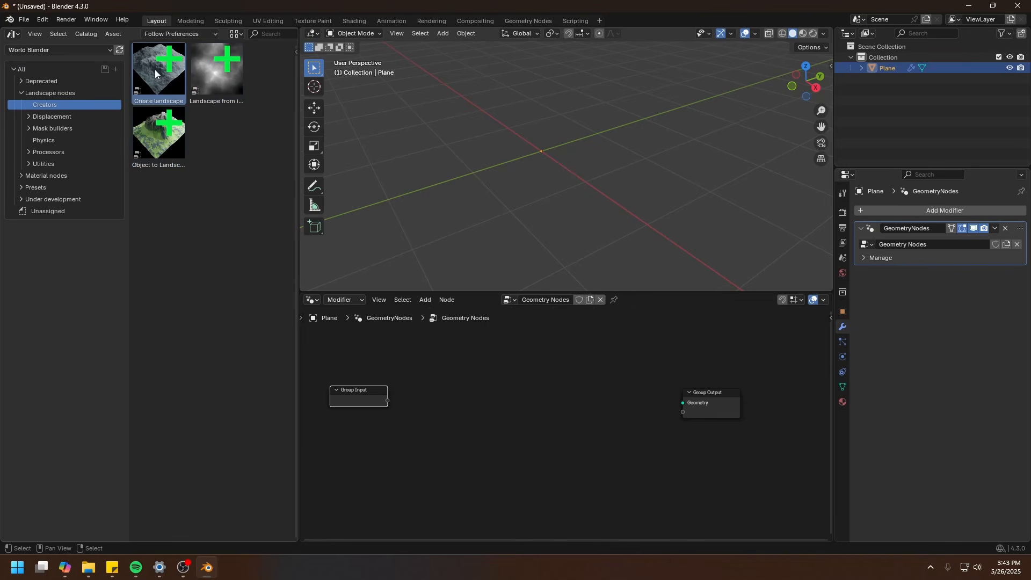
drag(153, 68, 763, 392)
scroll(517, 426, up, 2)
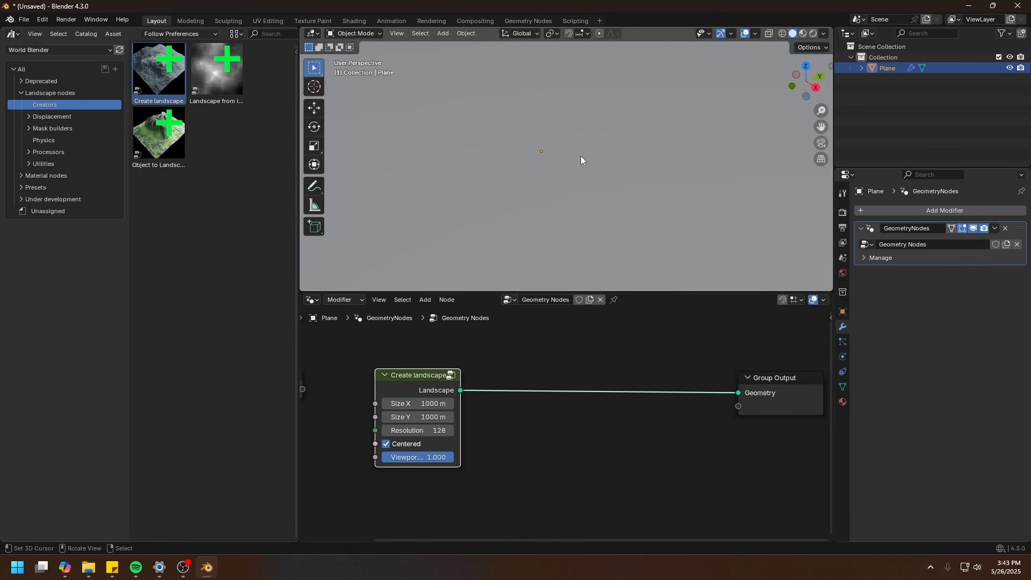
Examine the generated landscape plane, the three Creators assets and the settings of the Create landscape node.
scroll(584, 186, down, 5)
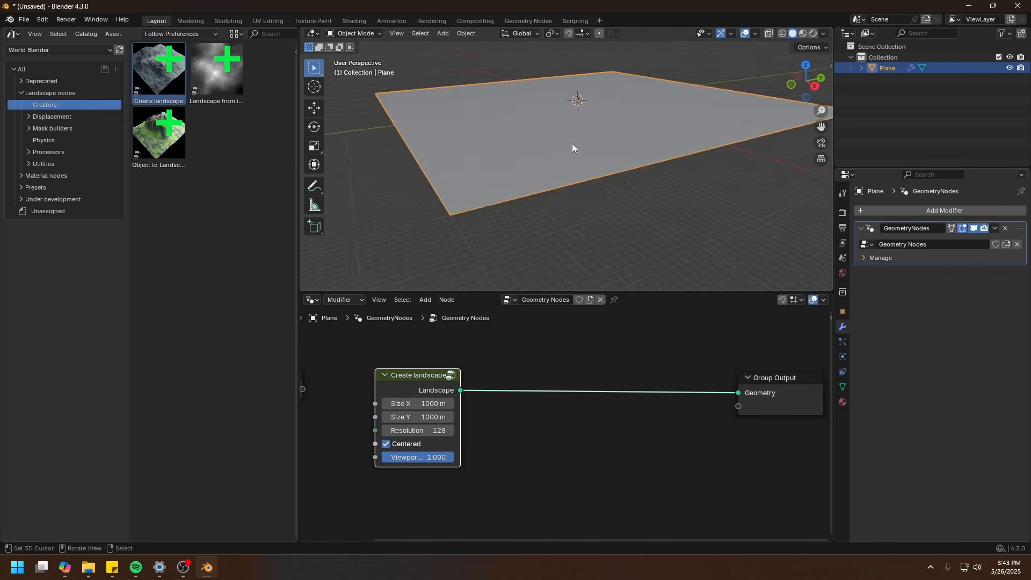
scroll(538, 118, up, 2)
scroll(554, 131, down, 4)
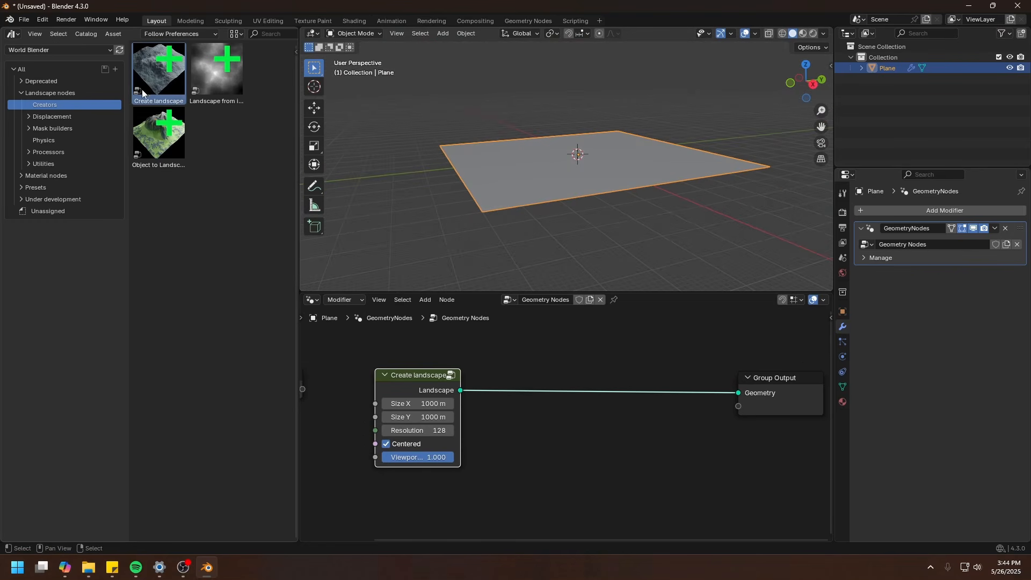
click(221, 93)
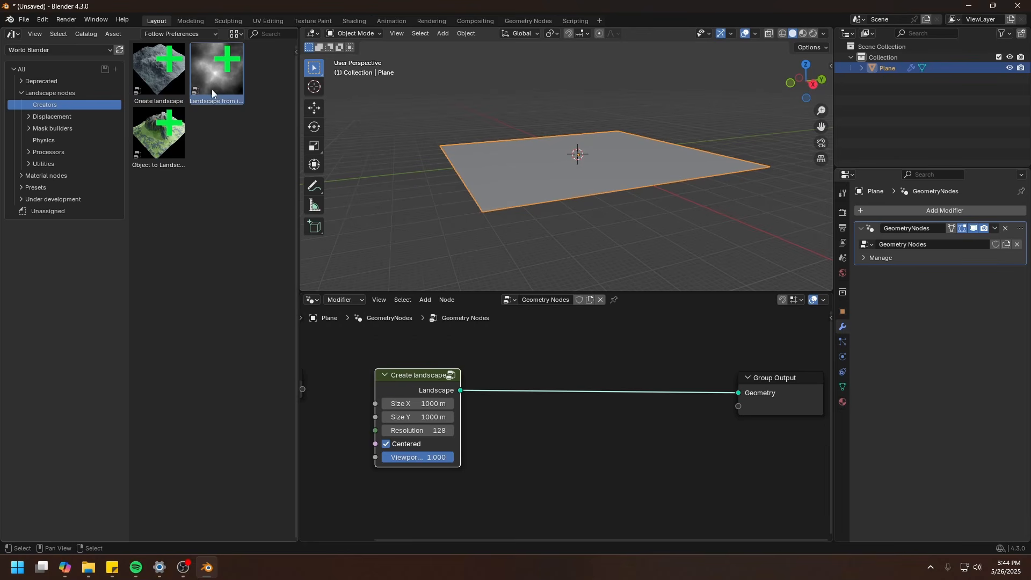
click(180, 159)
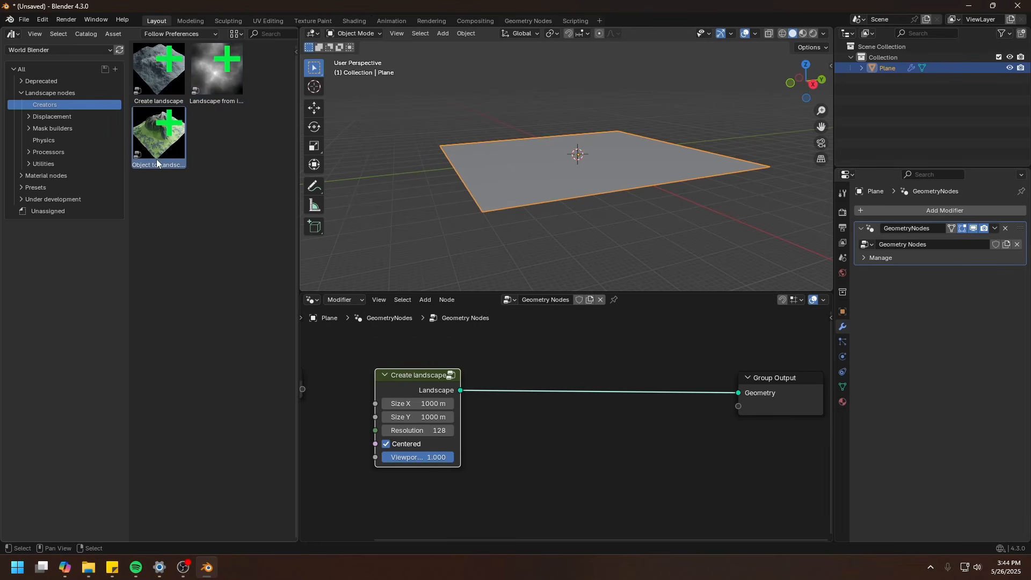
click(183, 73)
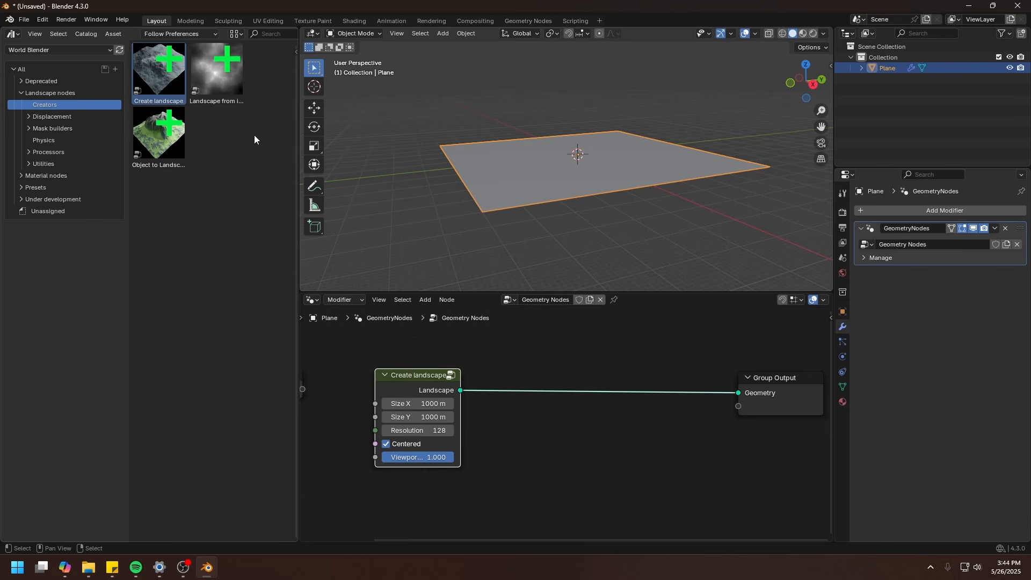
middle_drag(519, 221, 543, 186)
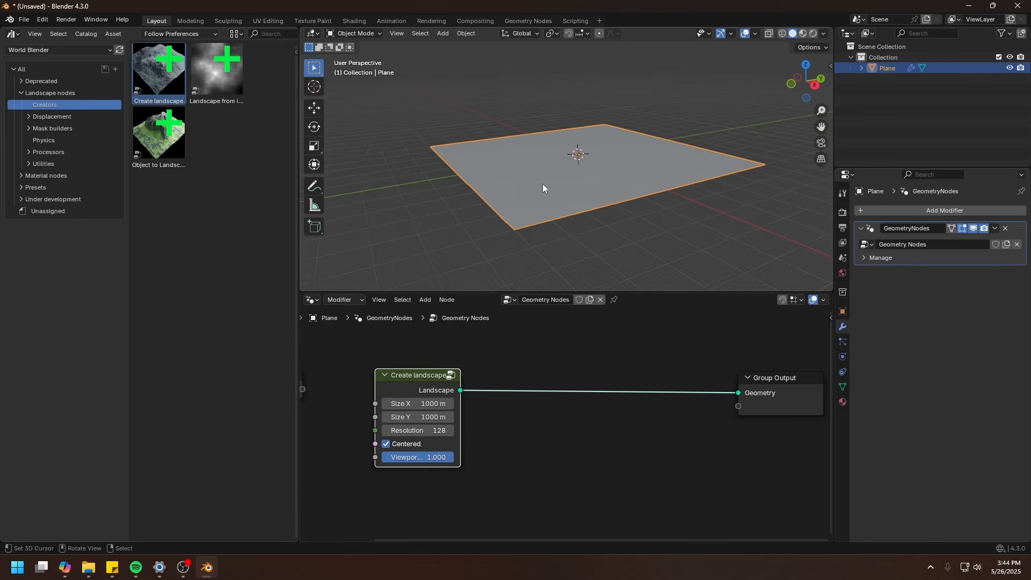
scroll(486, 411, up, 2)
middle_drag(498, 425, 544, 407)
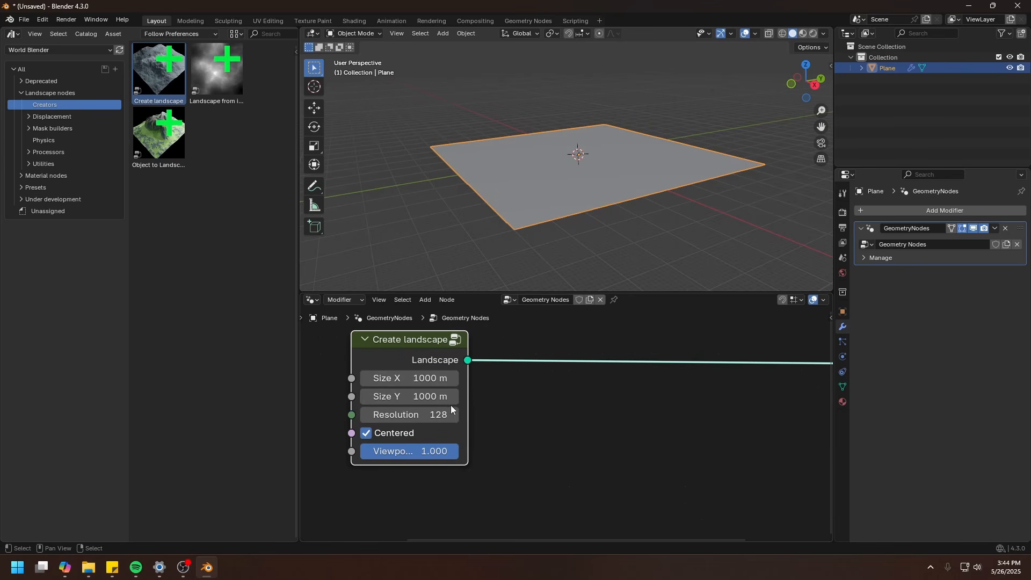
Display the landscape in wireframe shading and view its grid from directly above.
scroll(605, 136, up, 4)
shift+middle_drag(584, 195, 582, 140)
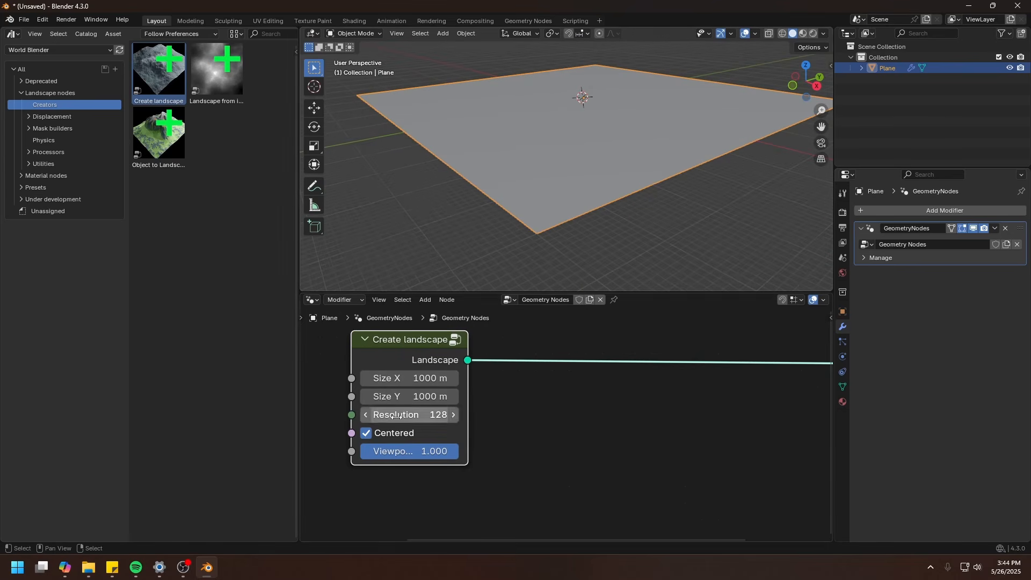
key(z)
click(651, 133)
middle_drag(586, 187, 597, 223)
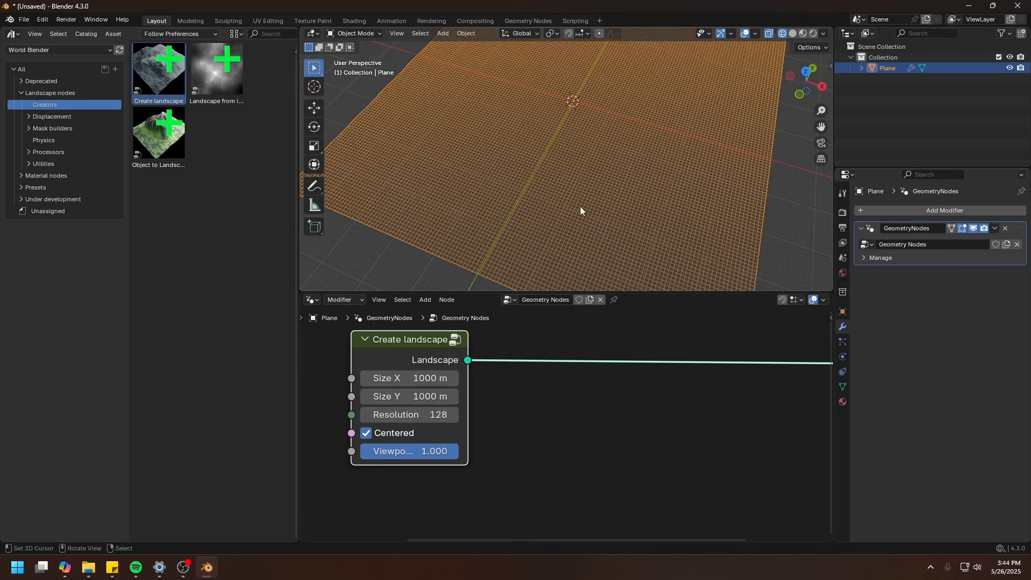
key(KP_7)
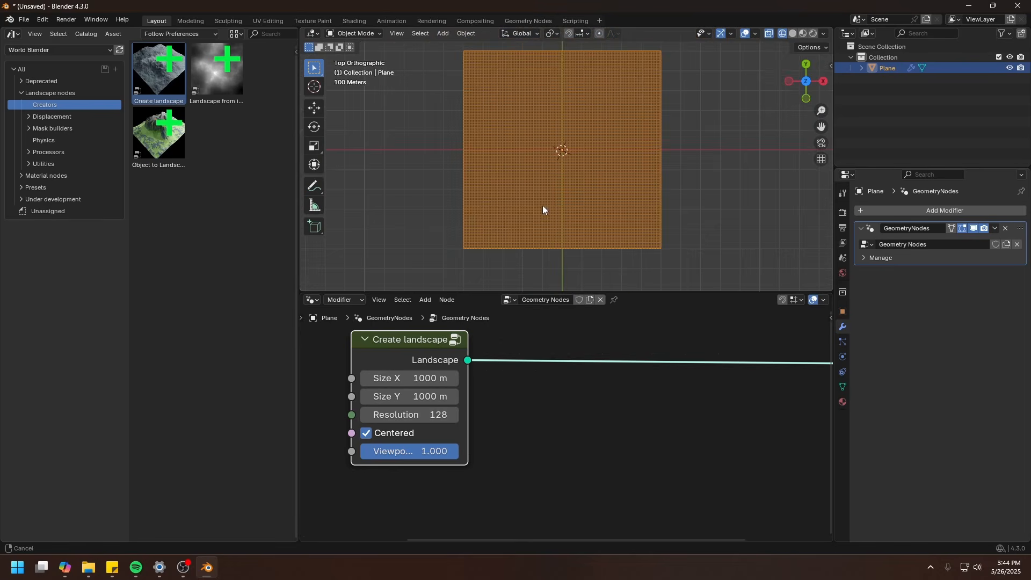
Turn the Create landscape node's Centered option off and back on to compare the landscape's placement.
click(366, 433)
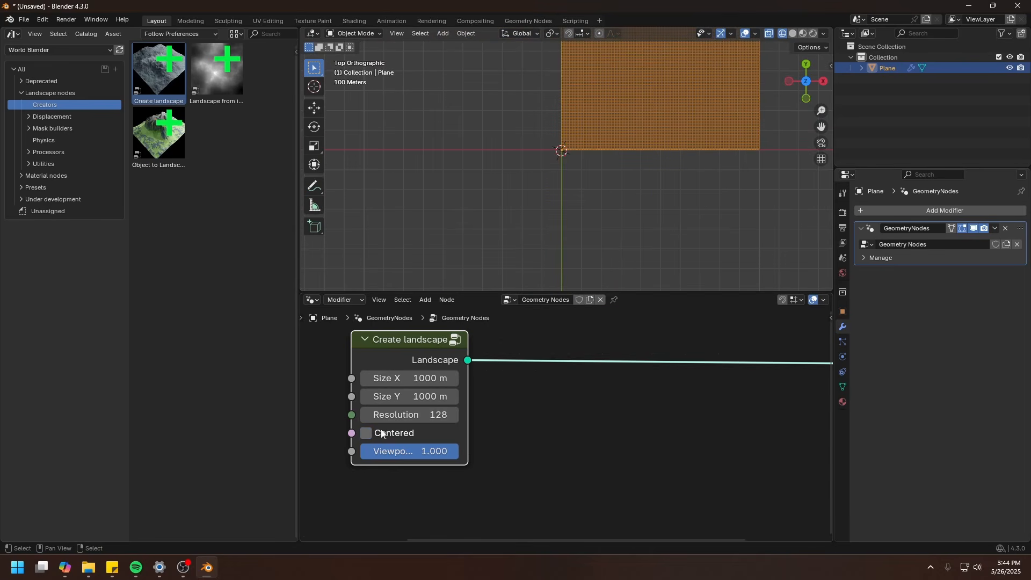
shift+middle_drag(631, 126, 523, 246)
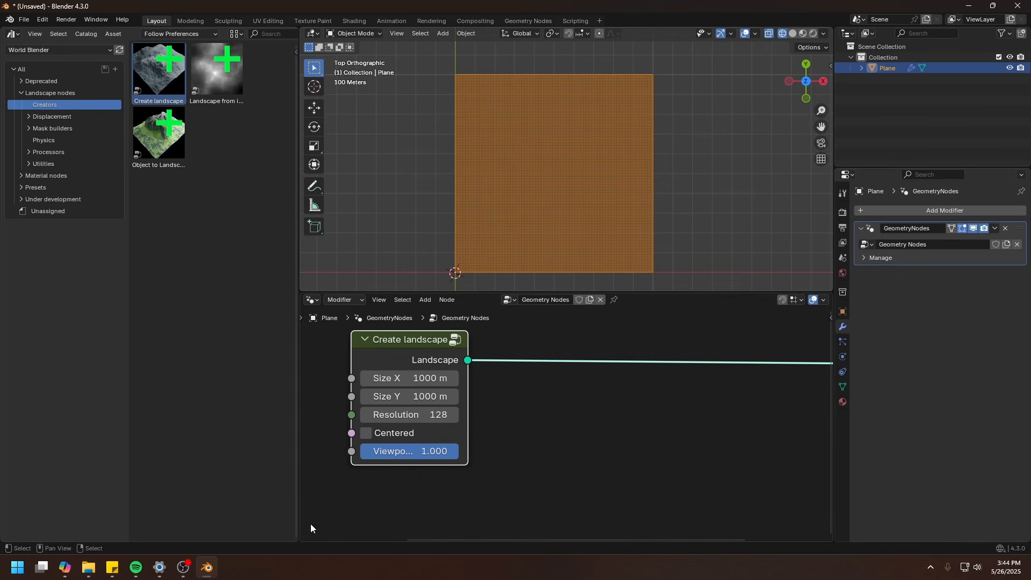
click(368, 434)
scroll(523, 162, down, 1)
shift+middle_drag(504, 208, 554, 104)
scroll(555, 104, up, 1)
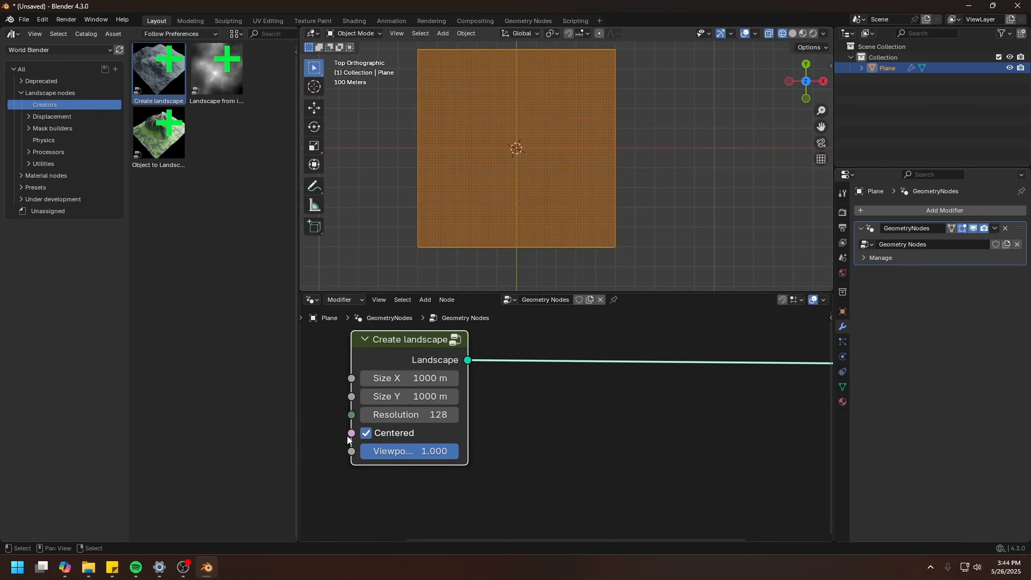
Lower Viewport reduce to 0.492 on the Create landscape node and inspect the grid density.
middle_drag(547, 189, 514, 181)
scroll(605, 460, up, 2)
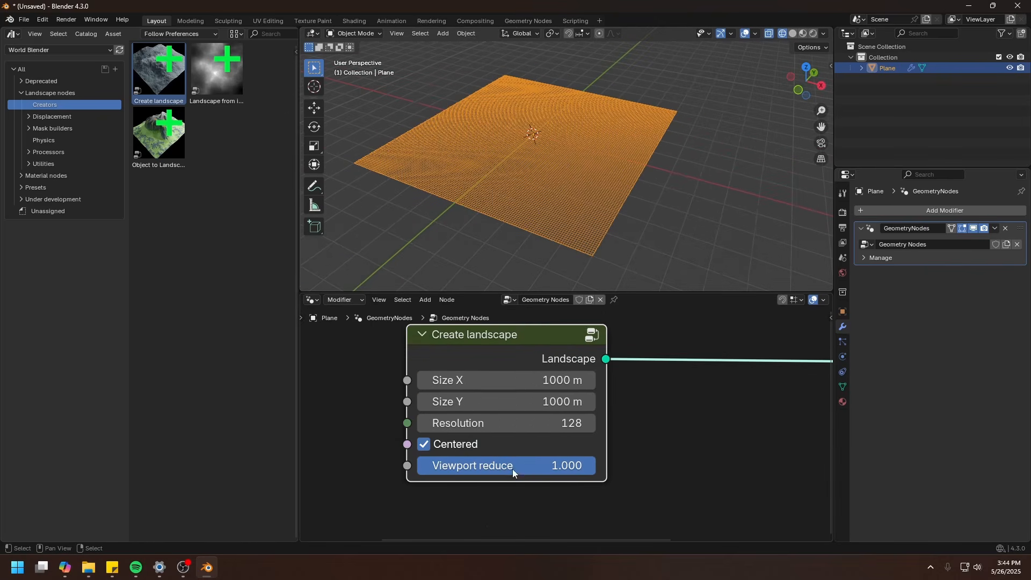
drag(521, 468, 430, 468)
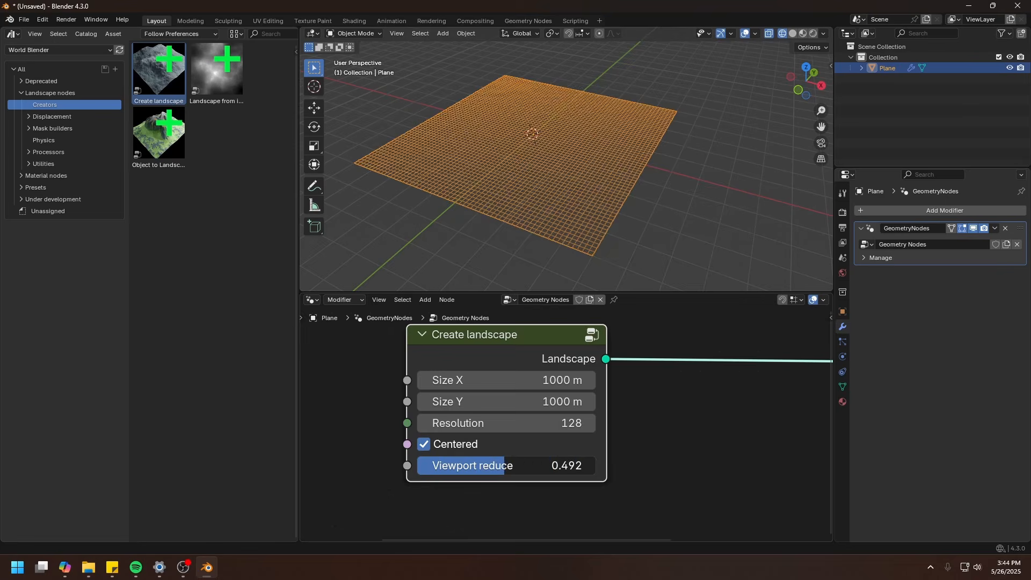
middle_drag(471, 95, 480, 112)
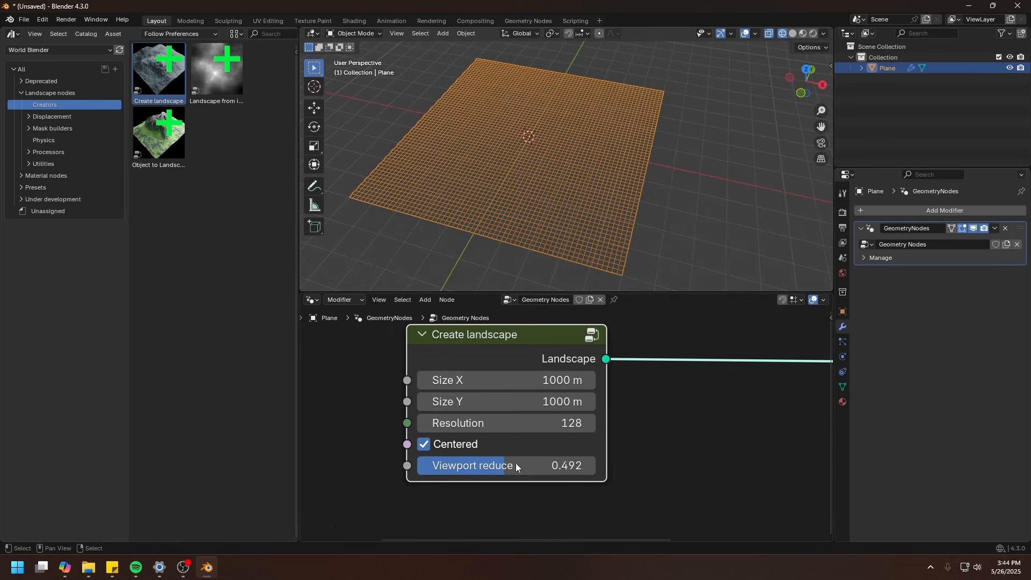
Reset the Create landscape node's Viewport reduce to its default value of 1.000.
click(512, 423)
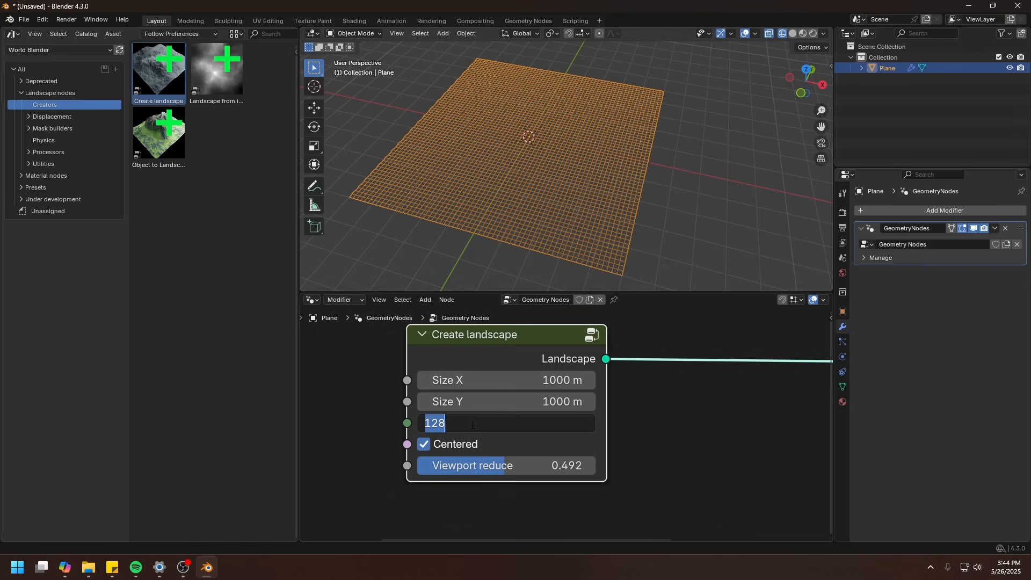
key(Escape)
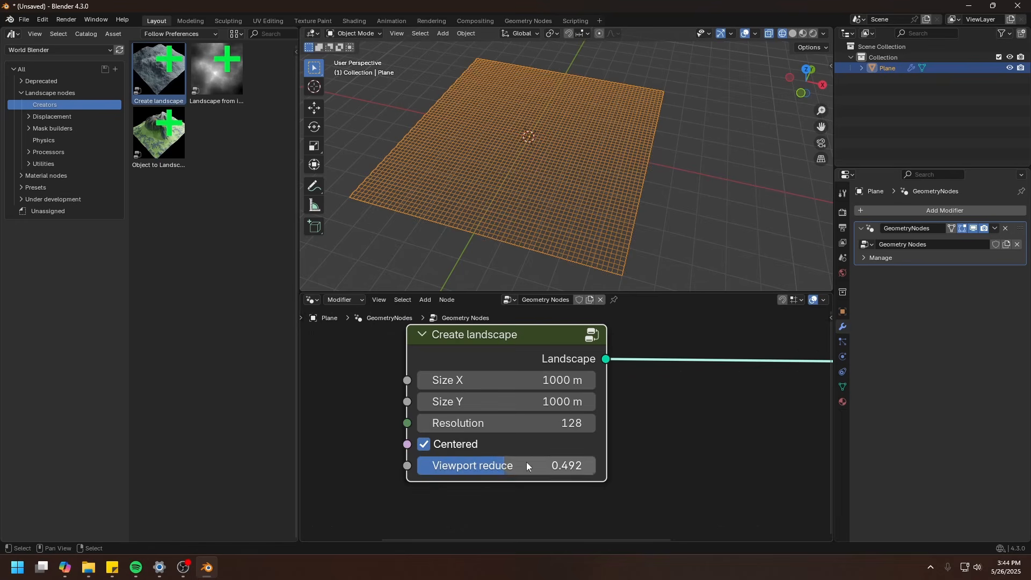
key(BackSpace)
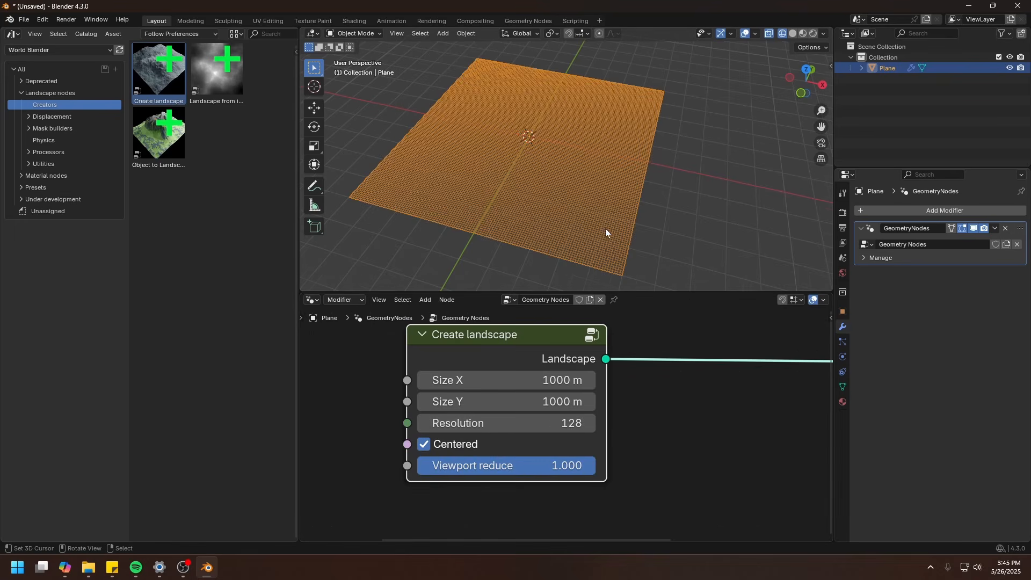
Switch the 3D view back to solid shading and view the landscape from a low angle.
scroll(555, 173, down, 3)
key(shift+z)
scroll(558, 162, up, 2)
middle_drag(533, 217, 530, 181)
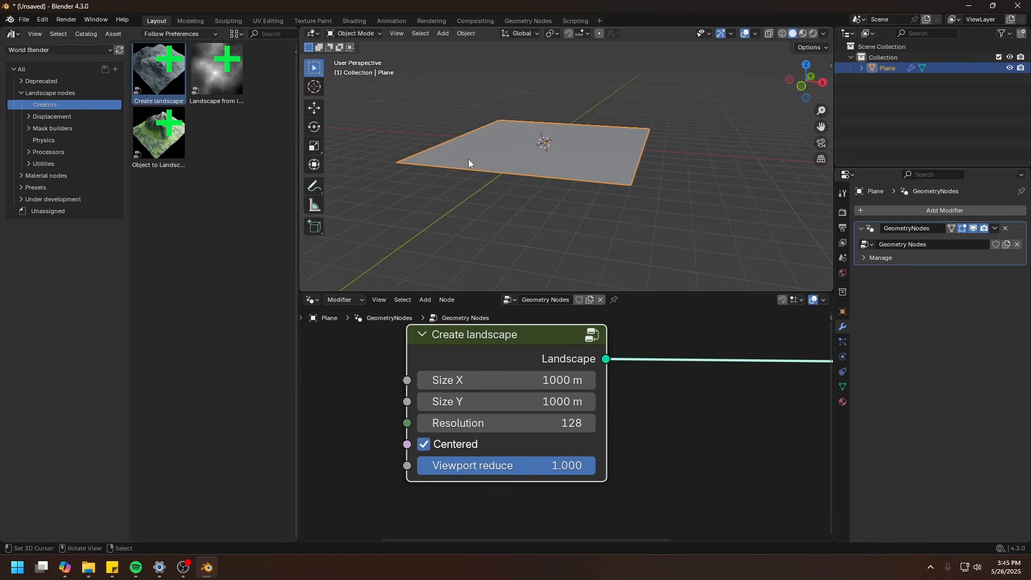
Draw a temporary annotation stroke over the plane and erase it.
drag(441, 158, 613, 128)
mouse_move(616, 150)
right_down()
mouse_move(508, 142)
mouse_move(479, 125)
right_up()
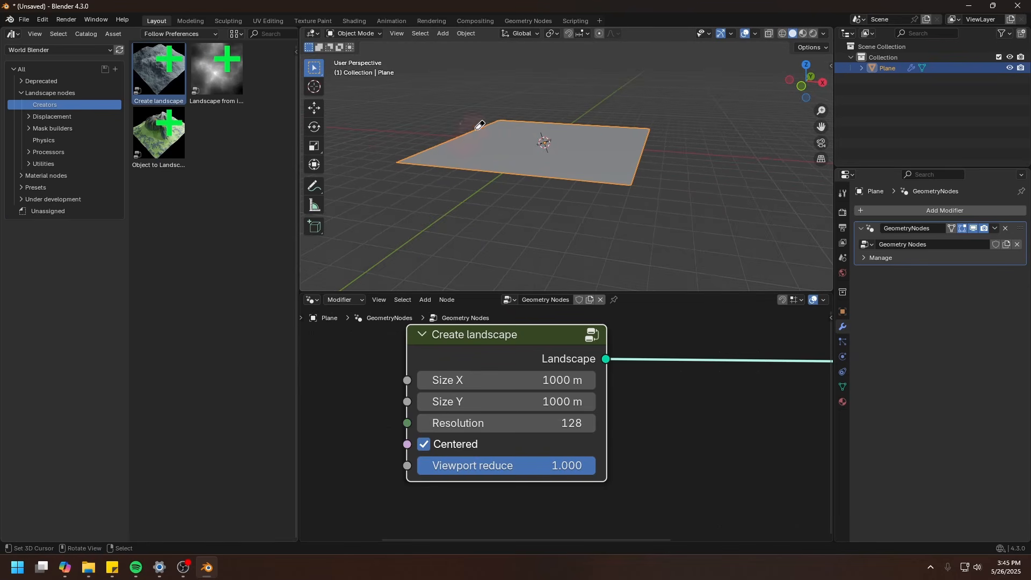
Browse the landscape Displacement assets, checking the Presets category and the Core category.
click(40, 117)
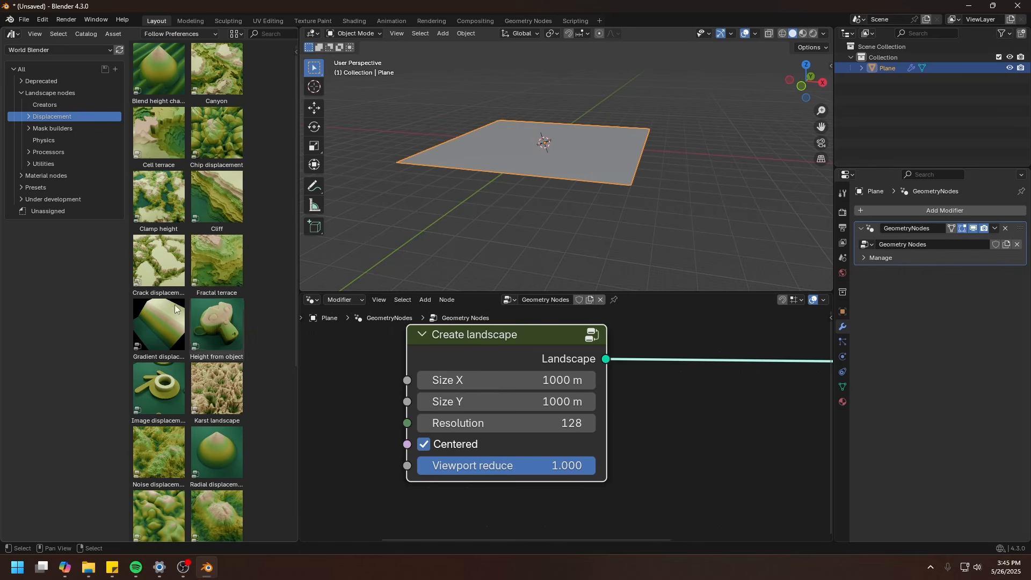
click(22, 117)
click(53, 140)
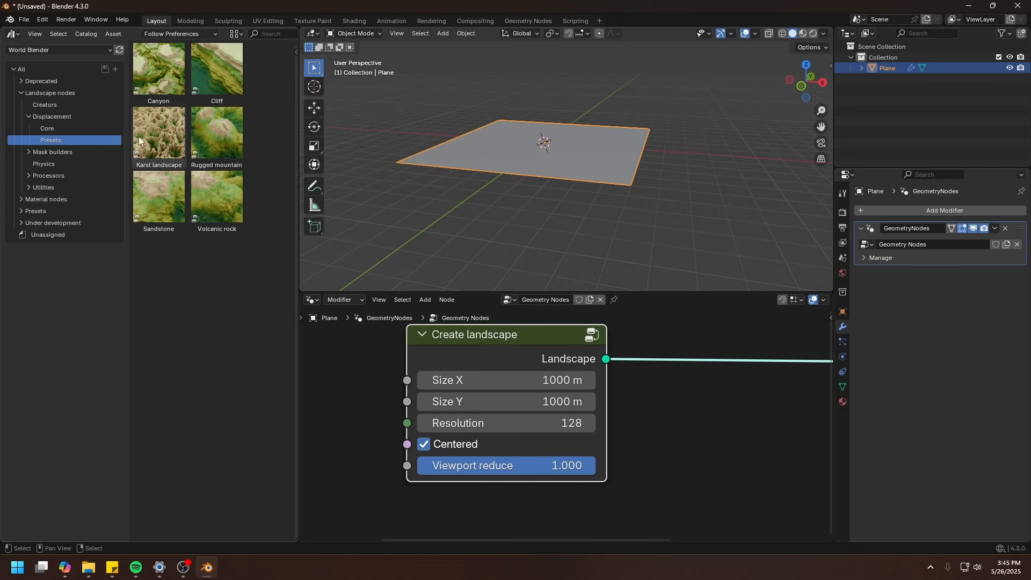
click(48, 129)
scroll(186, 287, down, 1)
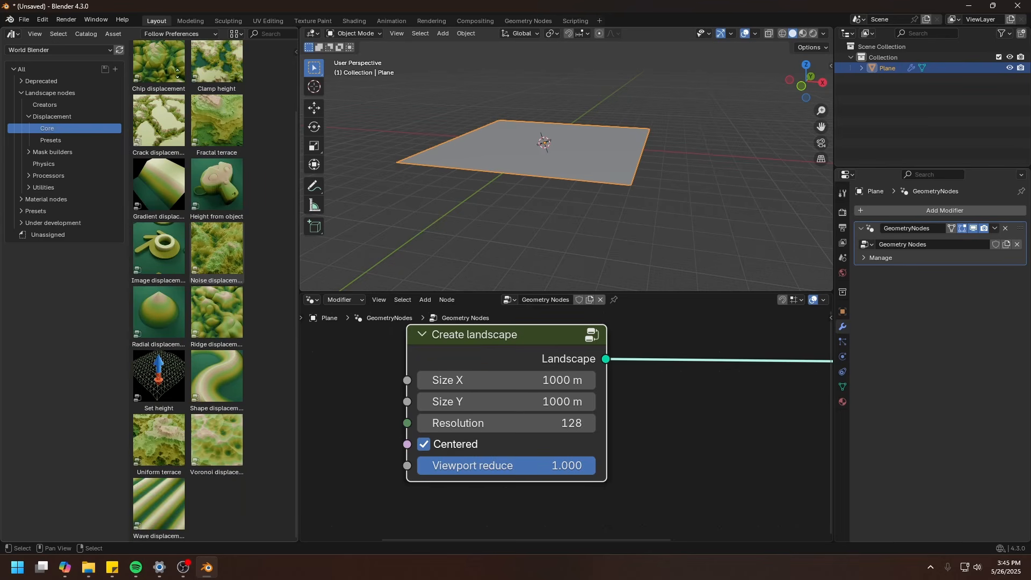
scroll(186, 199, up, 1)
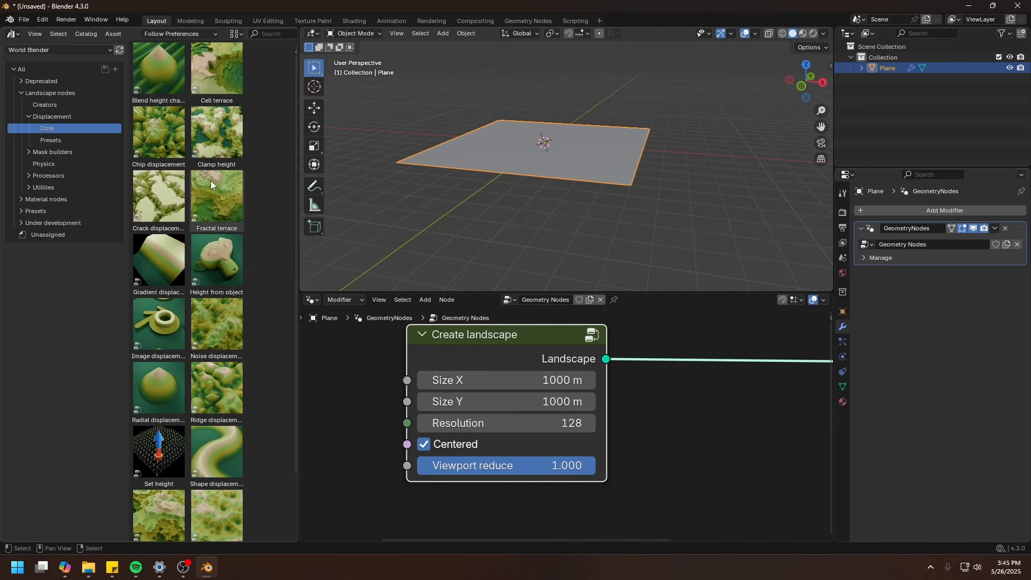
Move the Group Output aside and insert the core Noise displacement asset between it and the Create landscape node.
scroll(663, 476, down, 7)
middle_drag(663, 476, 476, 478)
drag(653, 374, 746, 368)
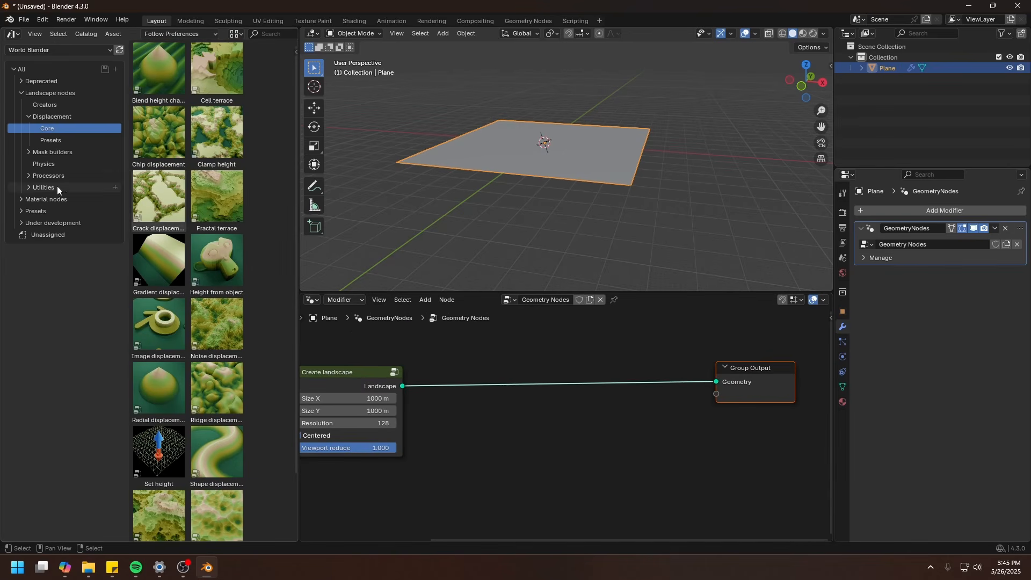
scroll(226, 383, down, 3)
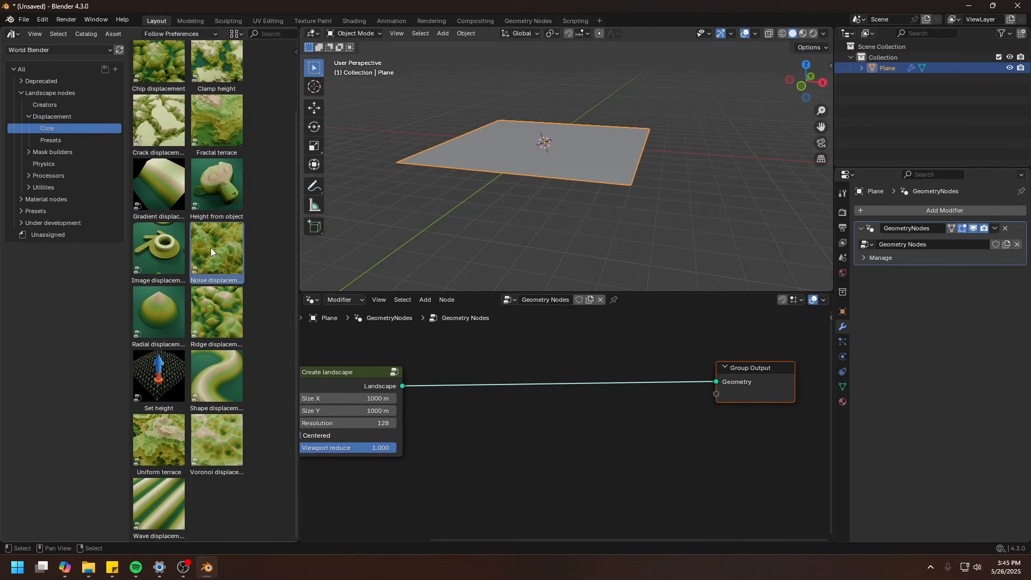
drag(215, 244, 500, 382)
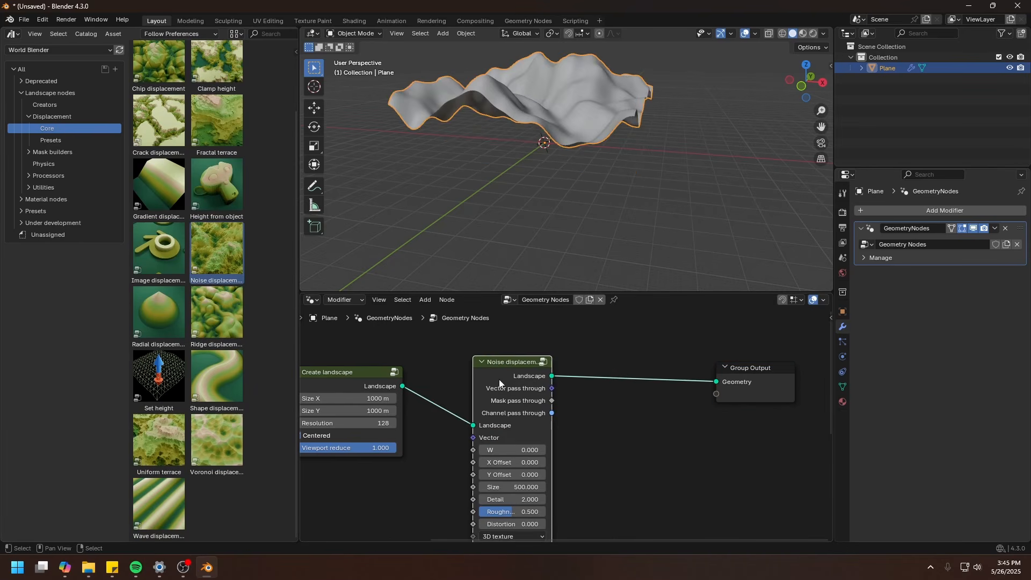
Sketch temporary annotation arrows over the displaced landscape in front view and erase them.
middle_drag(478, 157, 533, 165)
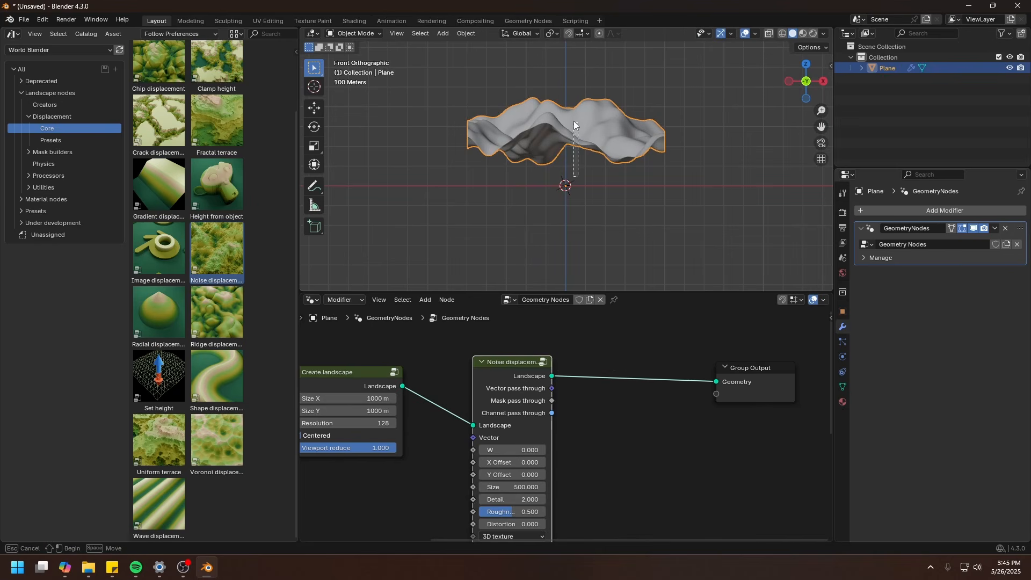
drag(583, 168, 574, 123)
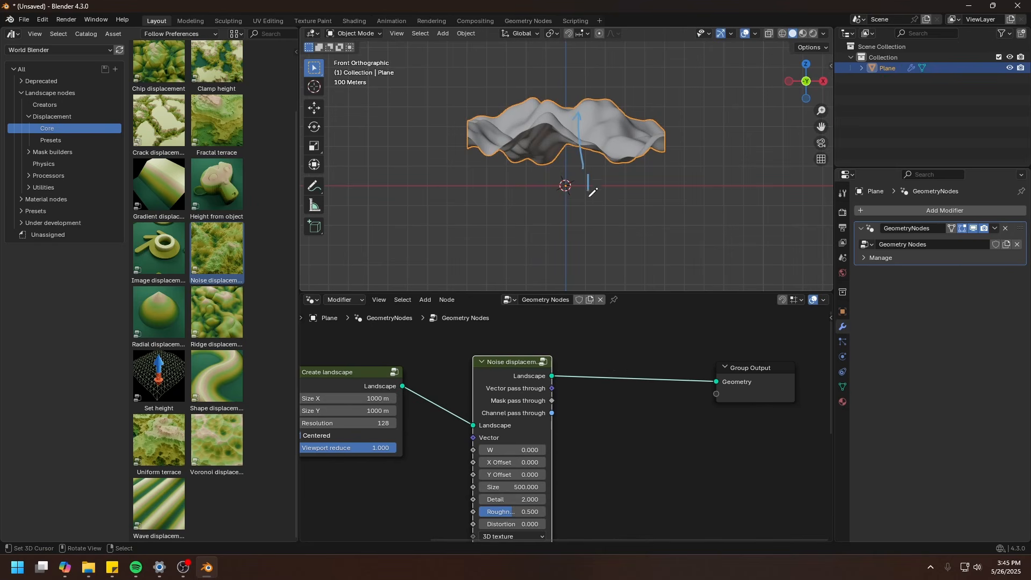
drag(584, 211, 588, 215)
drag(595, 173, 635, 116)
mouse_move(634, 111)
ctrl+mouse_down()
mouse_move(580, 157)
mouse_move(584, 230)
ctrl+mouse_up()
Inspect the displaced grid from the top in wireframe, and return to an angled view with solid shading.
key(KP_7)
shift+middle_drag(585, 186, 588, 146)
key(z)
click(561, 145)
scroll(579, 209, up, 6)
shift+middle_drag(538, 91, 525, 255)
scroll(575, 211, up, 3)
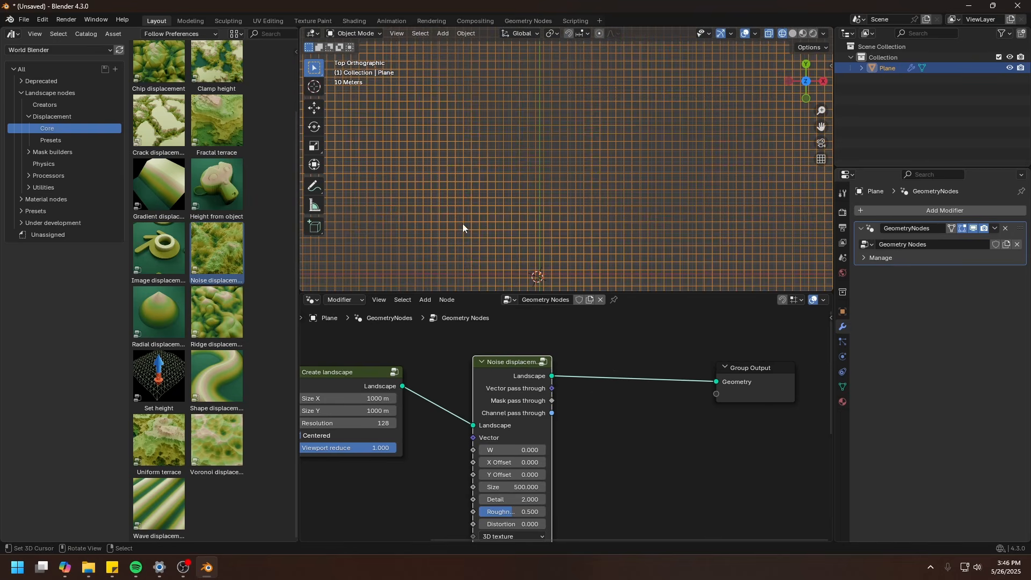
scroll(534, 234, down, 8)
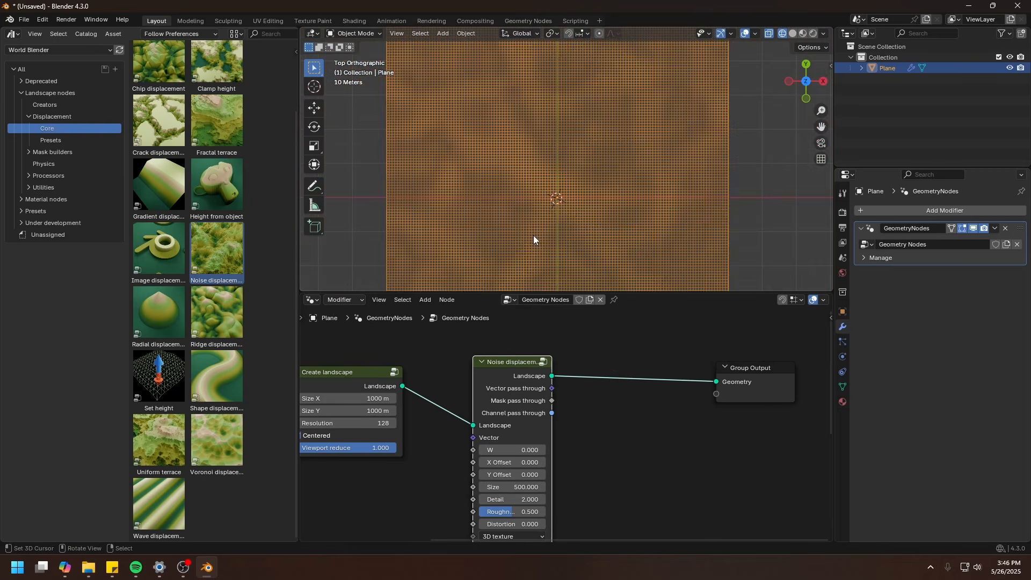
middle_drag(531, 242, 507, 148)
key(z)
click(557, 204)
Enlarge the node editor, widen the Noise displacement node and shift the Create landscape node away from it.
drag(633, 292, 633, 227)
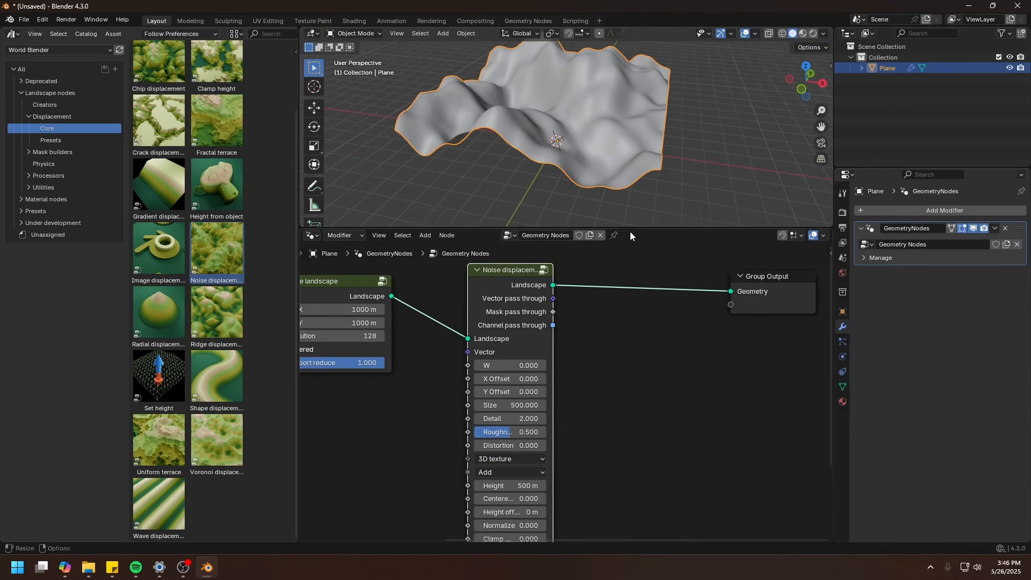
middle_drag(571, 321, 594, 261)
scroll(594, 313, up, 1)
drag(575, 294, 638, 293)
middle_drag(656, 284, 644, 373)
drag(551, 326, 558, 335)
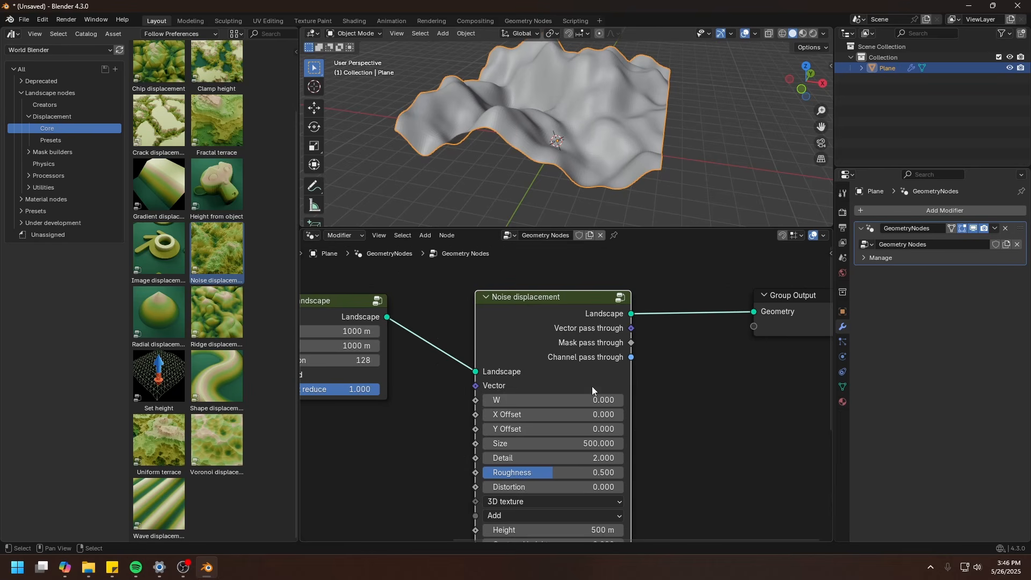
middle_drag(395, 406, 576, 368)
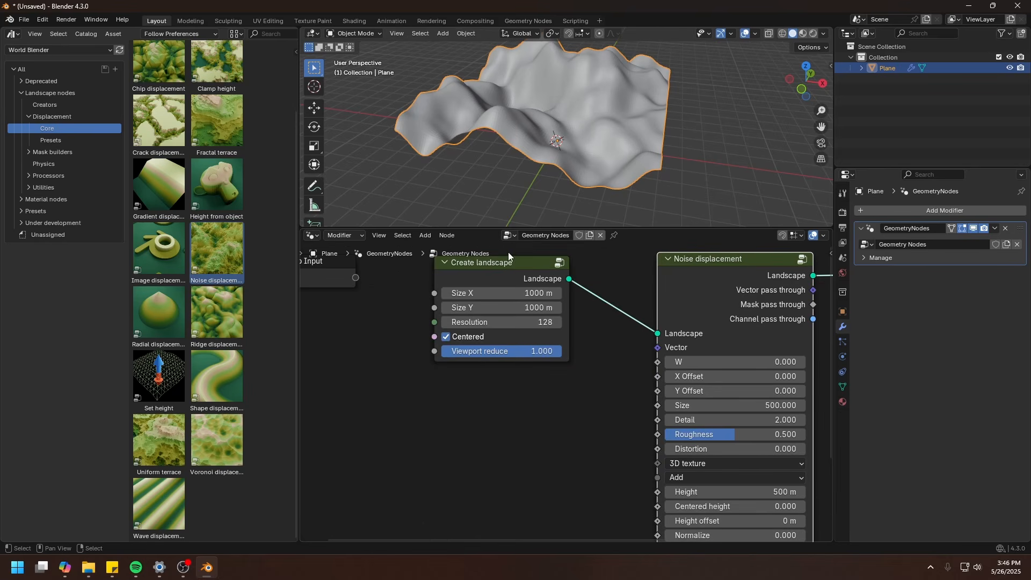
drag(508, 256, 496, 280)
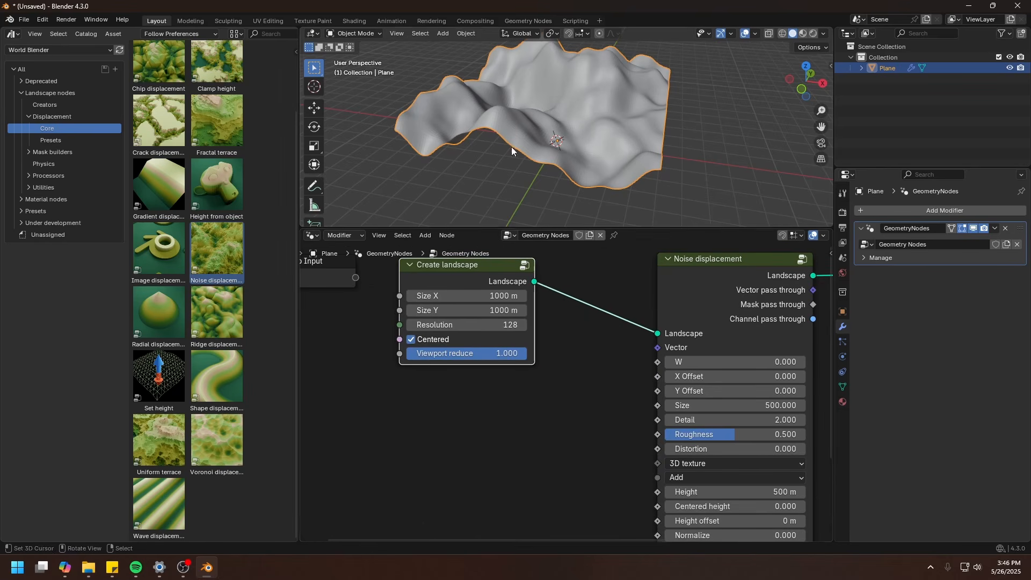
Add a Position node and feed it through an Add vector math node into Noise displacement's Vector input.
middle_drag(466, 436, 500, 428)
scroll(500, 428, up, 1)
key(shift+a)
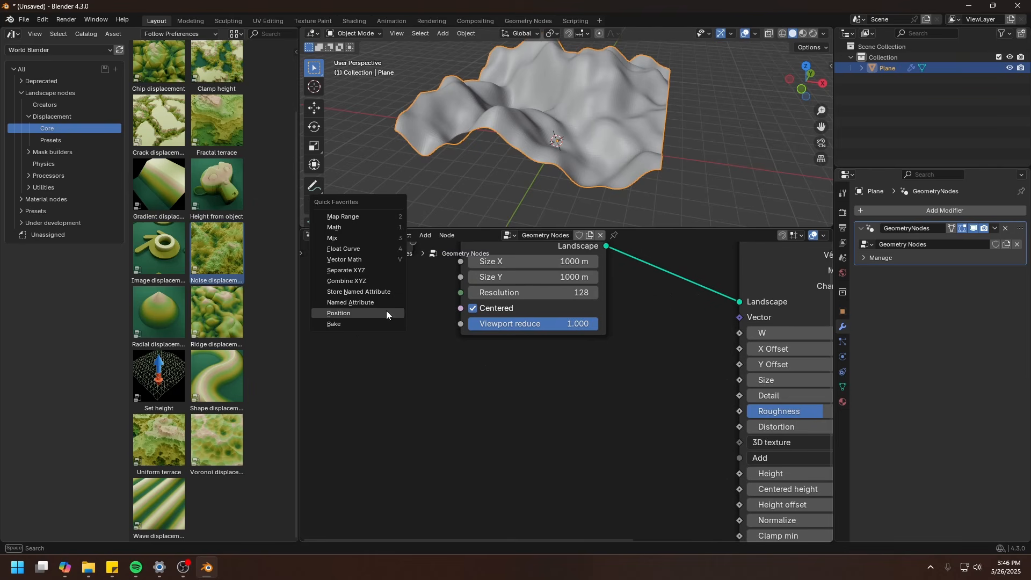
click(386, 311)
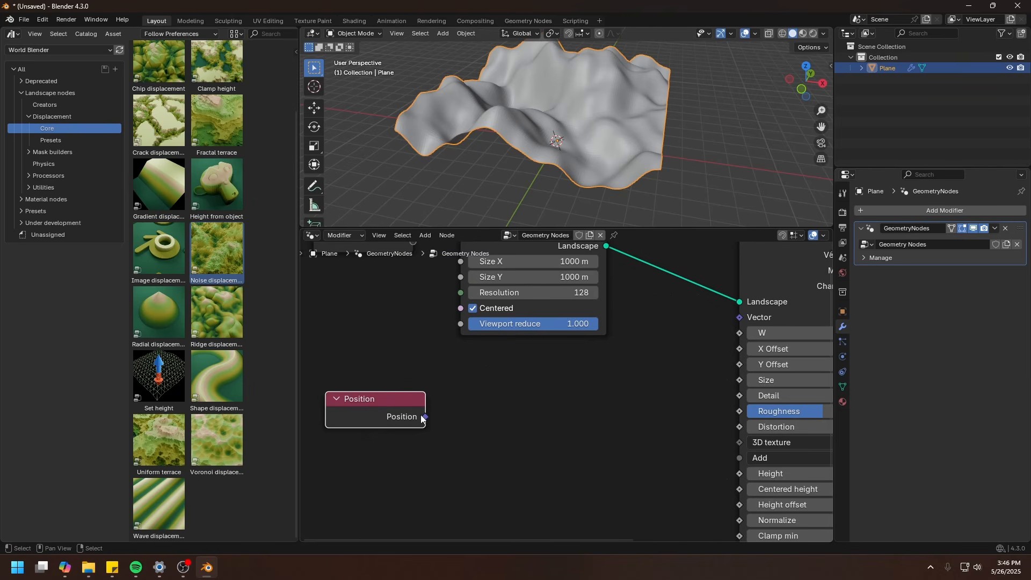
drag(424, 417, 739, 317)
key(ctrl+plus)
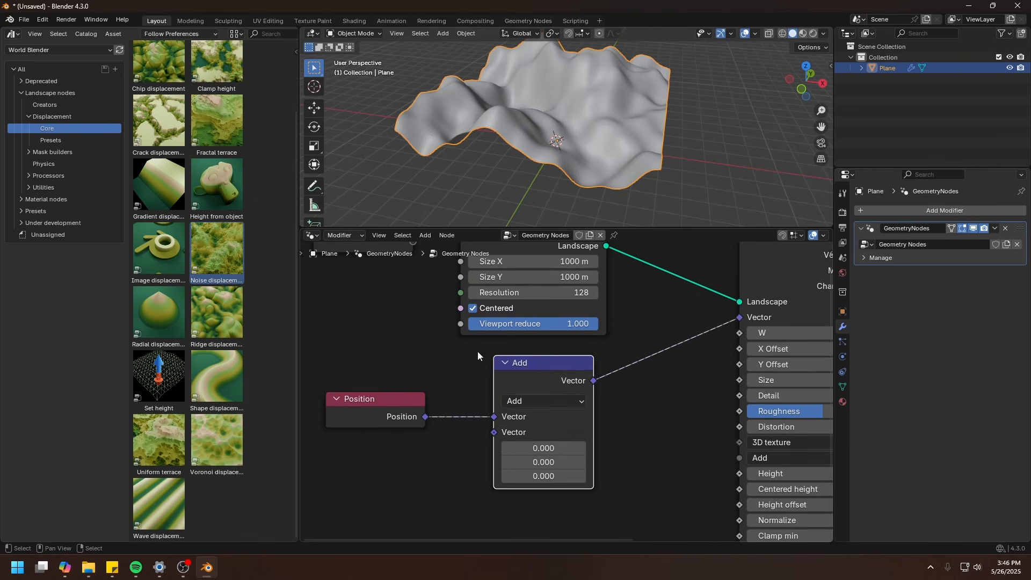
Change the vector math operation to Multiply with factors 7.200, 1.000 and 1.000, and view the stretched noise from above.
drag(544, 448, 497, 448)
right_click(544, 448)
click(544, 403)
click(537, 405)
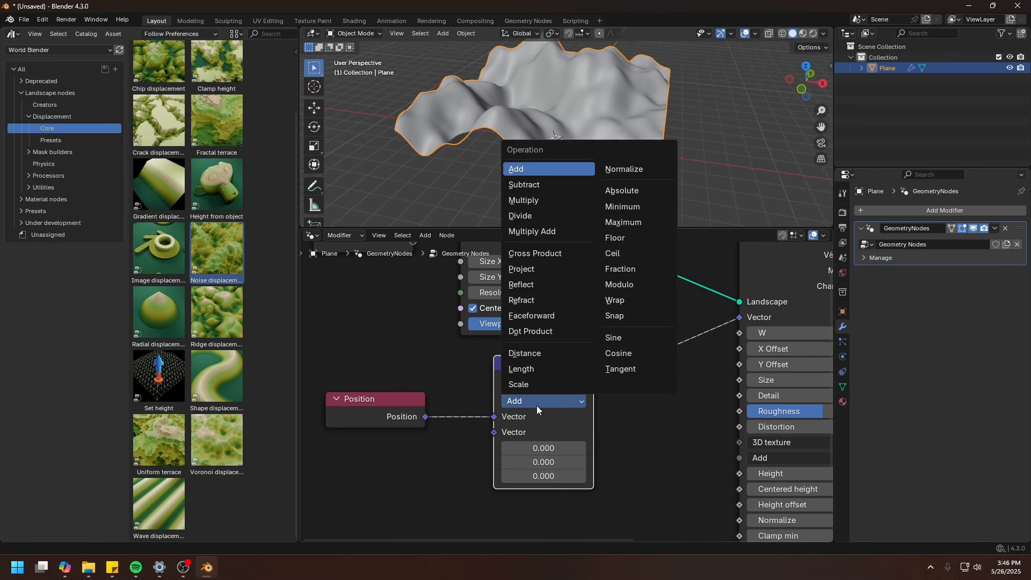
click(537, 410)
click(539, 403)
click(524, 200)
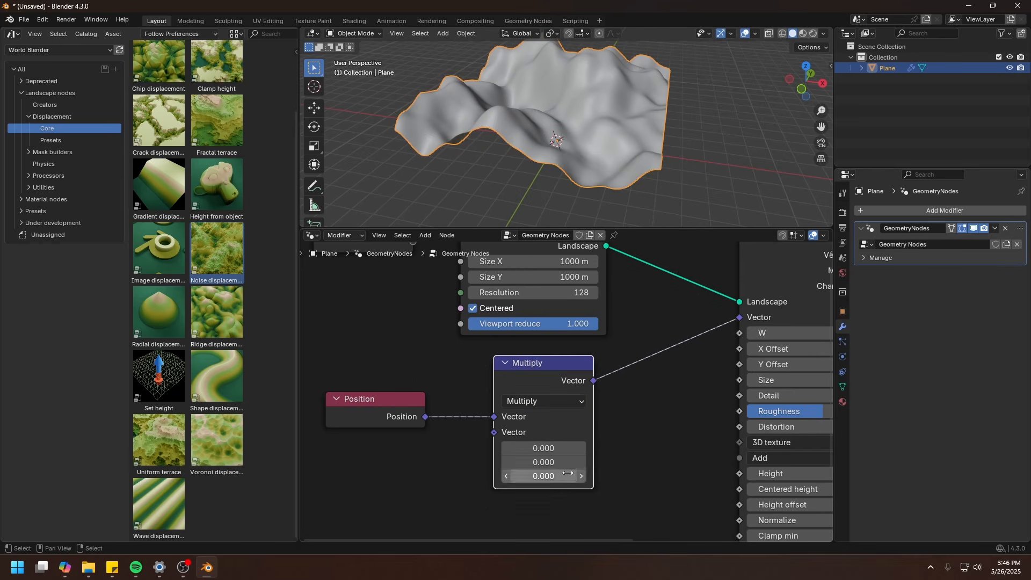
mouse_move(564, 448)
mouse_down()
mouse_move(564, 476)
mouse_move(588, 449)
mouse_move(615, 449)
mouse_move(567, 449)
mouse_up()
text(1)
key(Return)
middle_drag(557, 96, 590, 137)
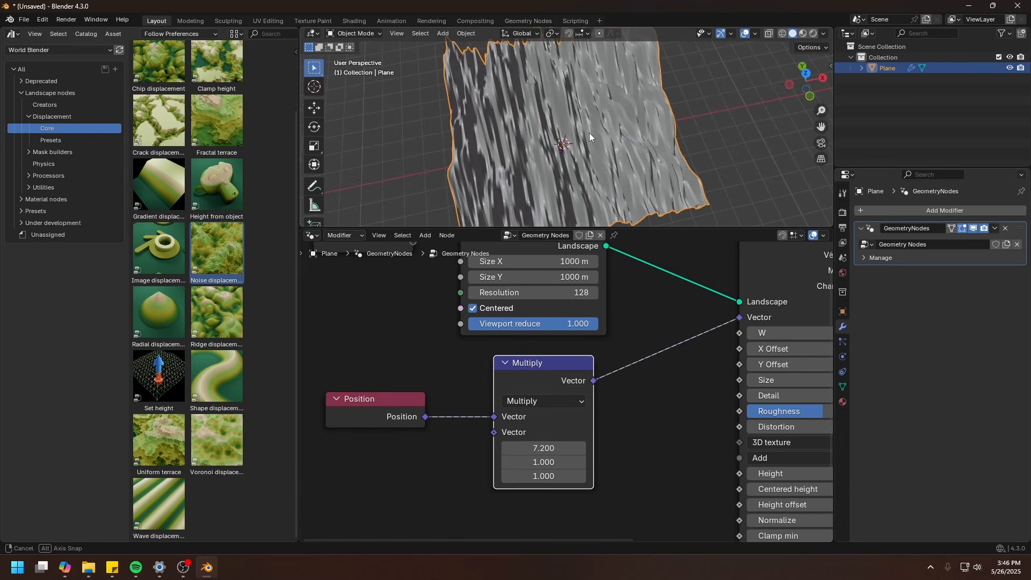
Disconnect Noise displacement's Vector input and delete the Multiply and Position nodes.
ctrl+right_drag(635, 341, 654, 394)
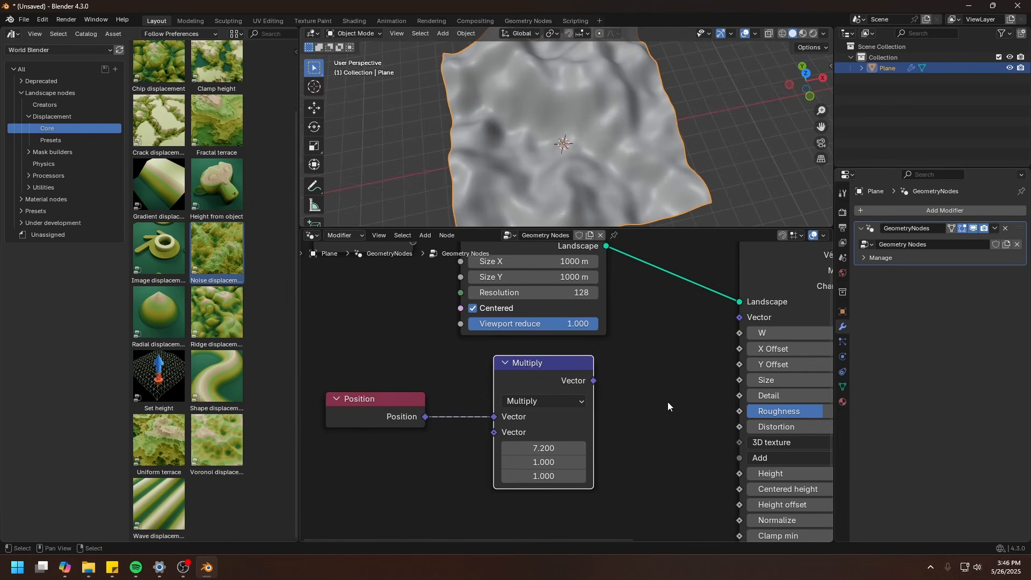
key(x)
drag(450, 371, 339, 499)
key(x)
Rearrange the Noise displacement and Create landscape nodes to tidy the node chain.
middle_drag(630, 436, 430, 442)
scroll(430, 442, down, 5)
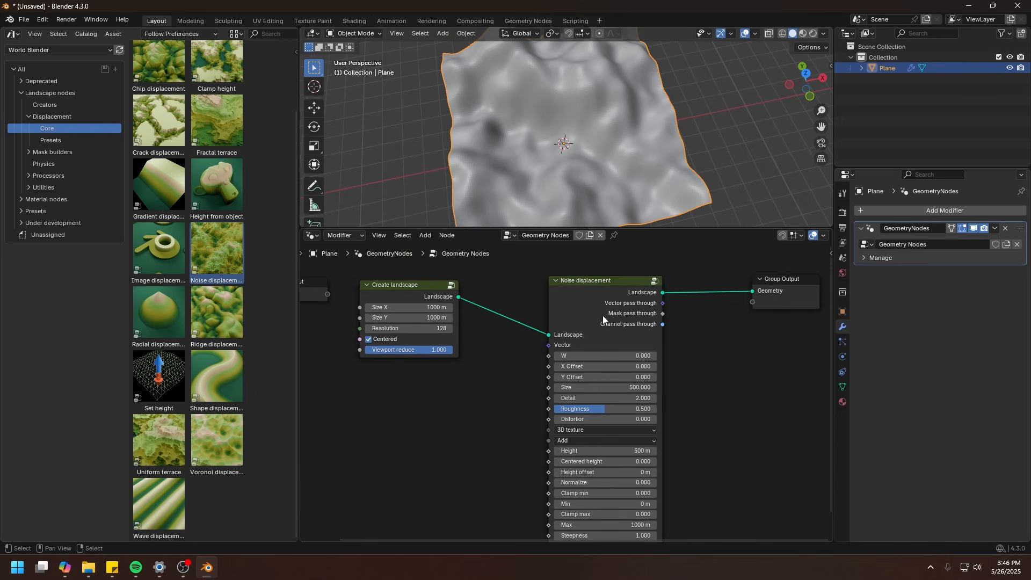
drag(601, 296, 599, 293)
drag(394, 288, 418, 290)
scroll(707, 423, up, 2)
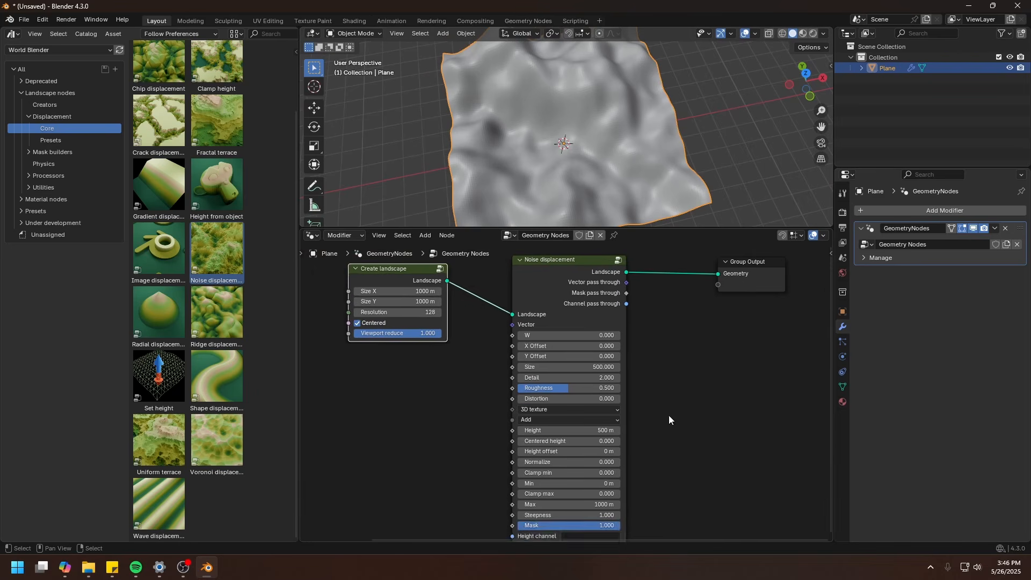
On Noise displacement, set W to 4.120, X Offset to 36.800, Y Offset to 9.200, Detail to 3.500 and Distortion to 2.800.
middle_drag(656, 380, 654, 393)
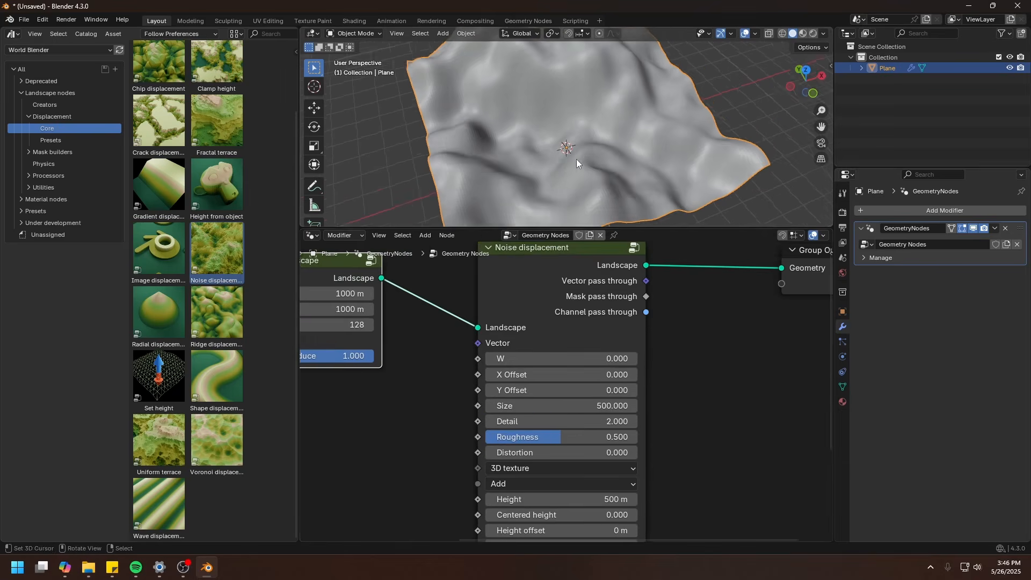
middle_drag(584, 189, 575, 184)
shift+middle_drag(662, 347, 659, 359)
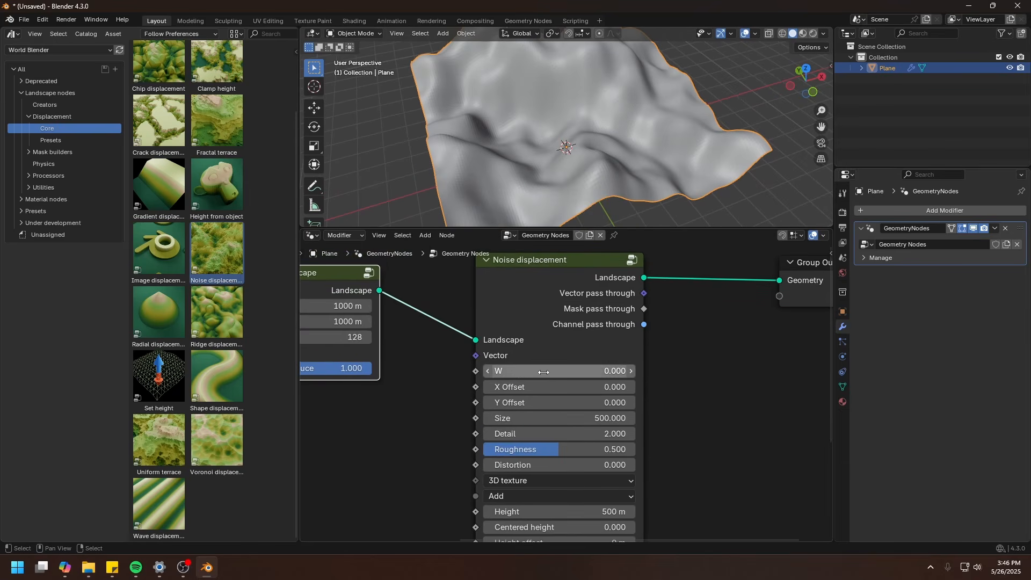
drag(544, 372, 633, 372)
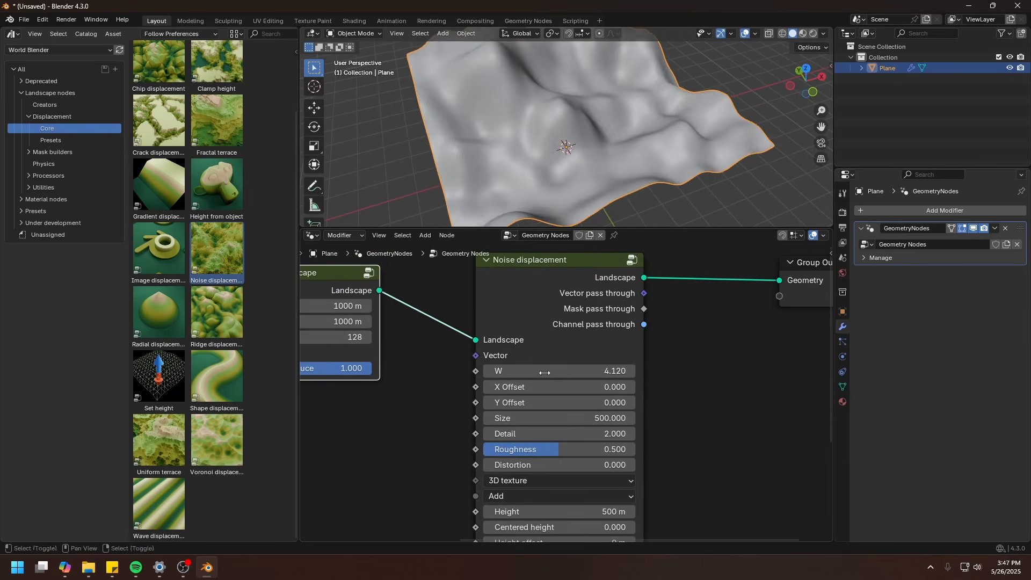
drag(545, 387, 612, 387)
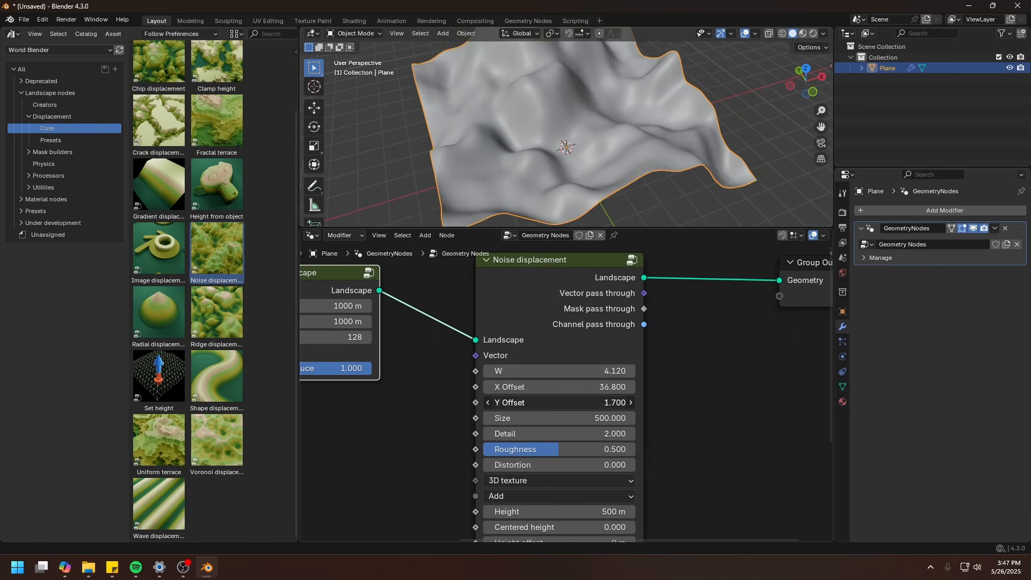
drag(529, 403, 571, 434)
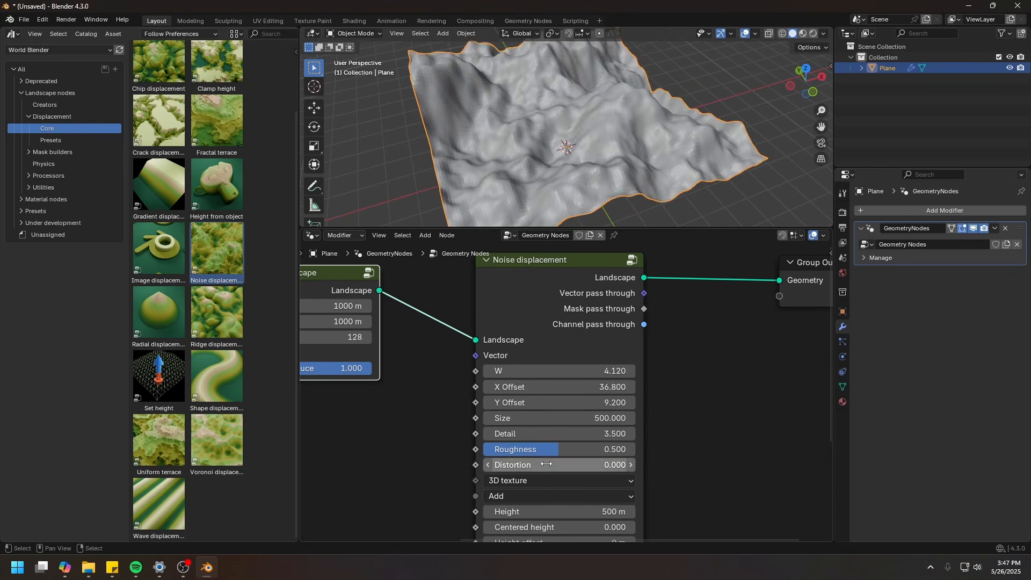
drag(546, 466, 562, 465)
Check Noise displacement's texture dimension options and keep 3D texture.
middle_drag(549, 402, 476, 344)
click(461, 424)
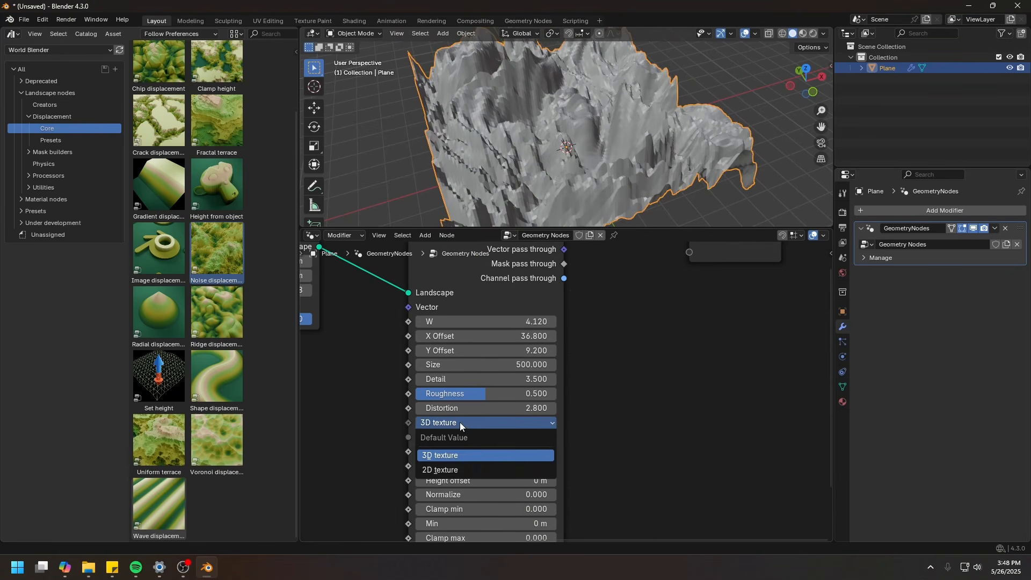
click(448, 456)
Preview the Create landscape node's output with a temporary Viewer node and delete the Viewer.
scroll(613, 364, down, 2)
middle_drag(369, 279, 464, 350)
ctrl+shift+click(411, 323)
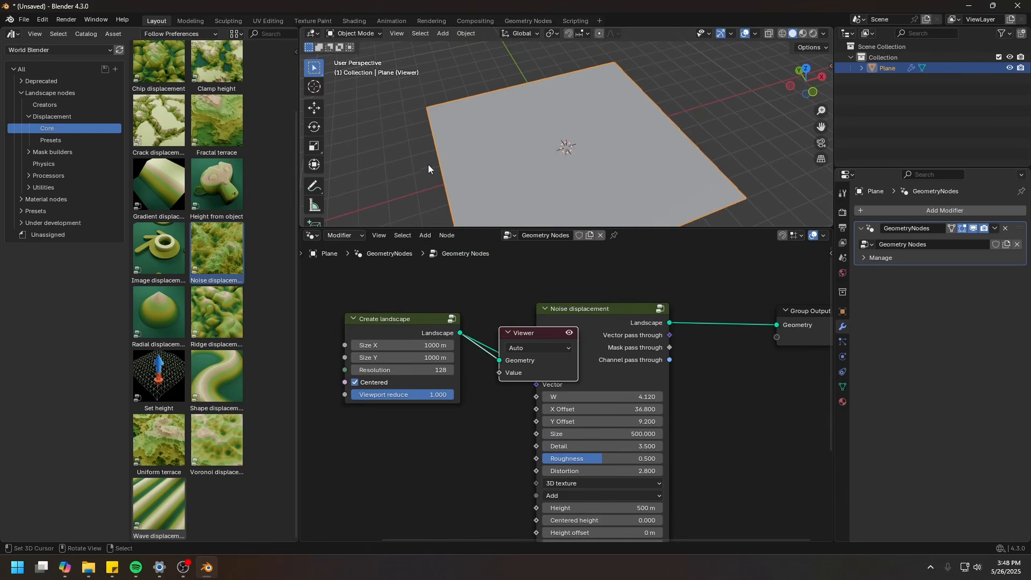
middle_drag(540, 258, 485, 196)
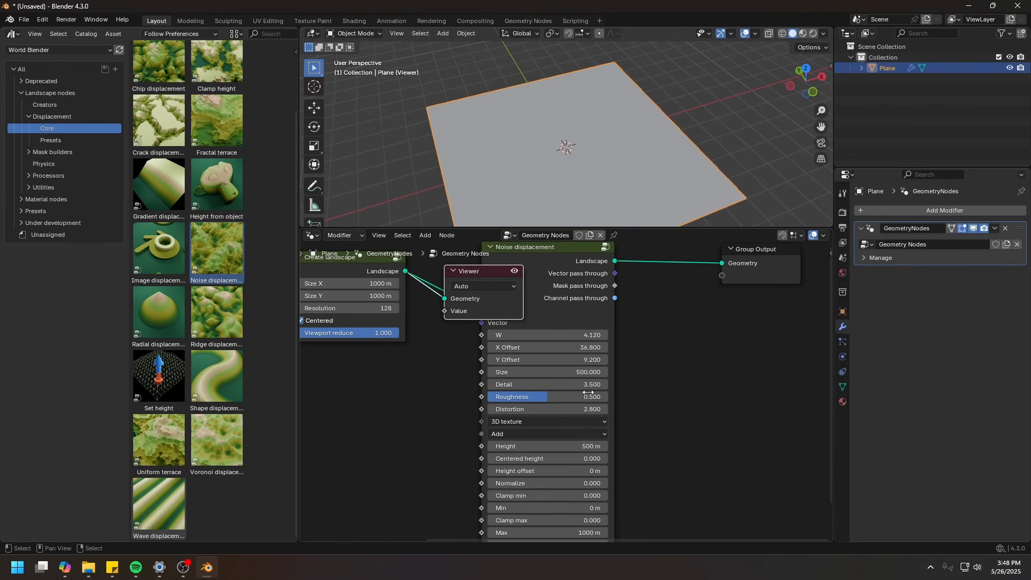
click(515, 422)
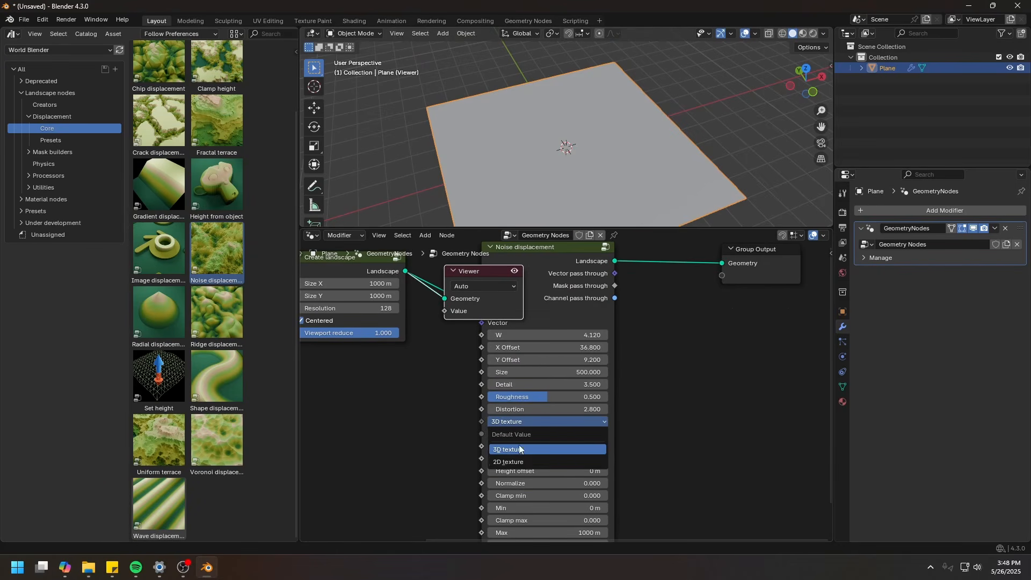
key(x)
Switch Noise displacement's texture type to 2D texture.
click(519, 422)
click(520, 460)
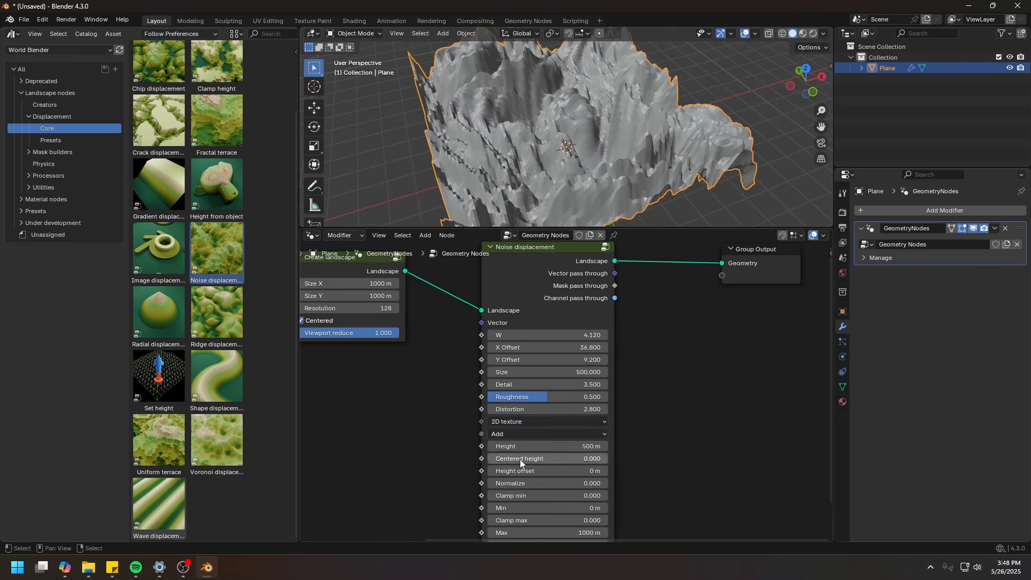
Set Noise displacement's texture type back to 3D texture.
click(515, 421)
click(516, 446)
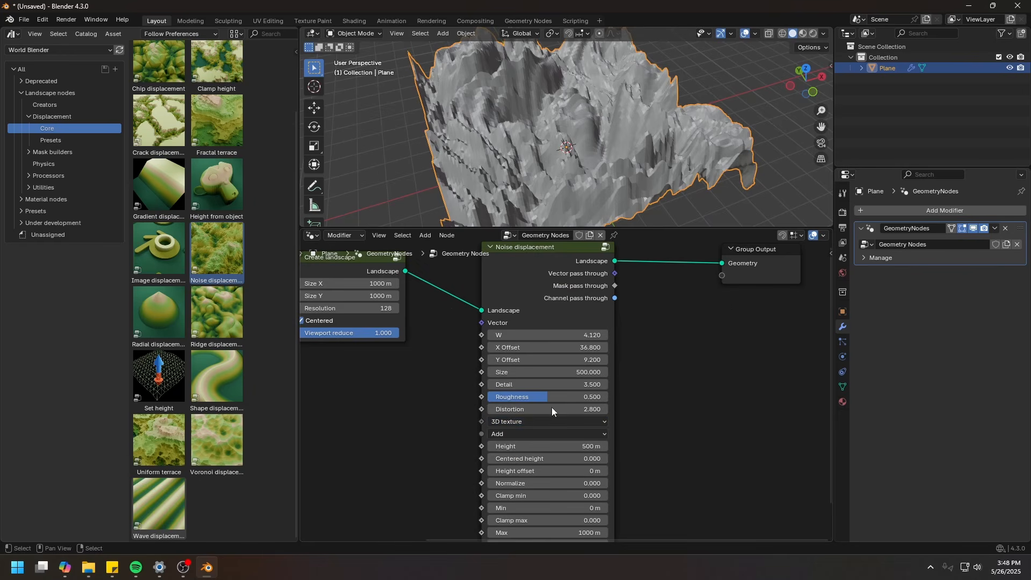
scroll(668, 417, up, 2)
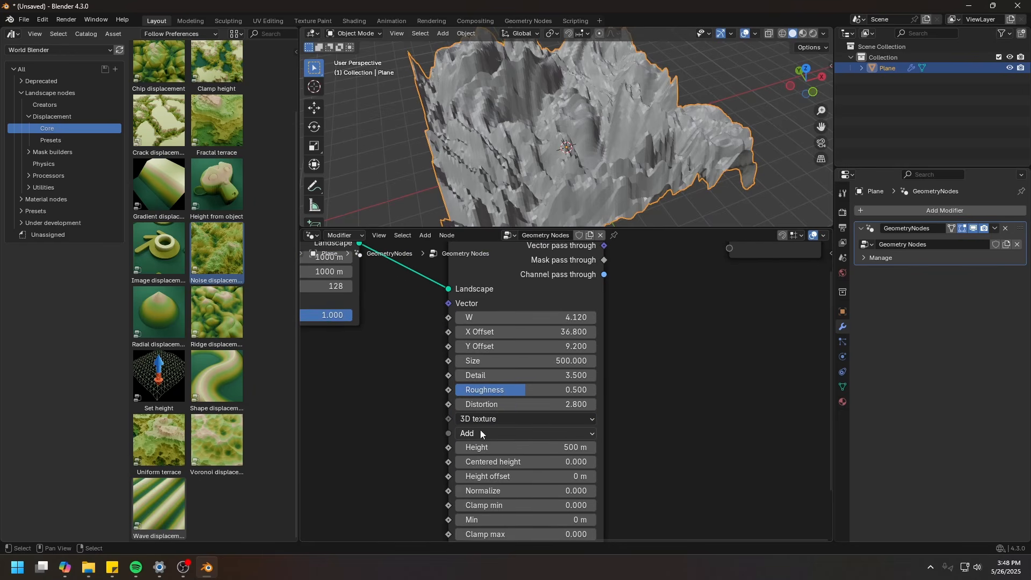
Try the Subtract operation on Noise displacement and inspect the landscape from several angles.
middle_drag(564, 143, 493, 200)
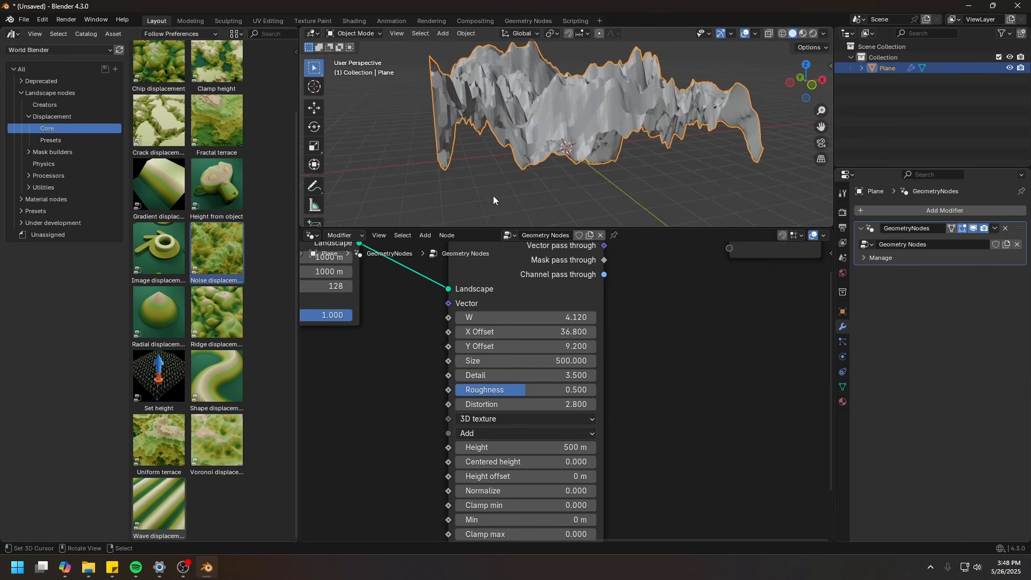
click(507, 432)
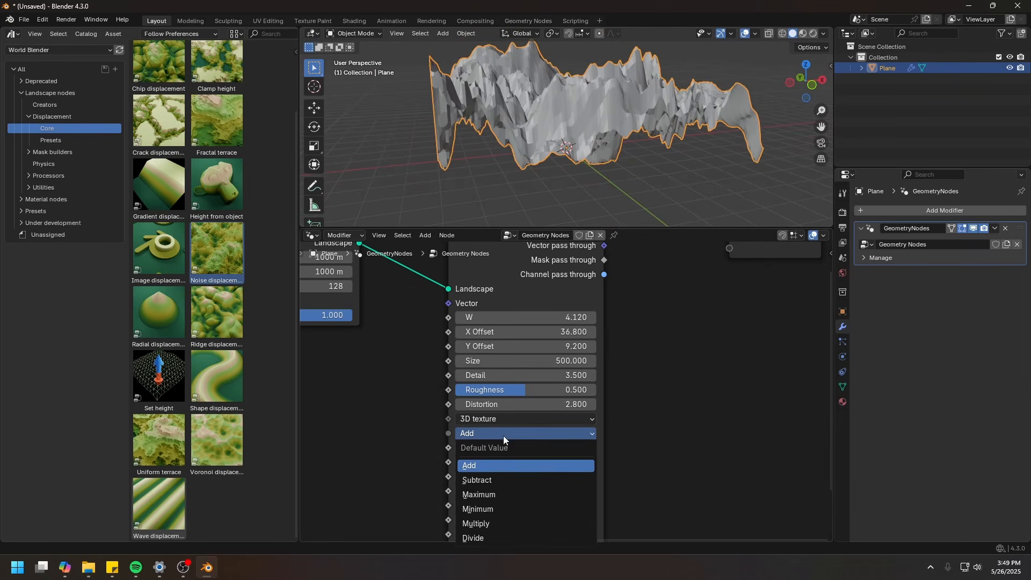
click(488, 480)
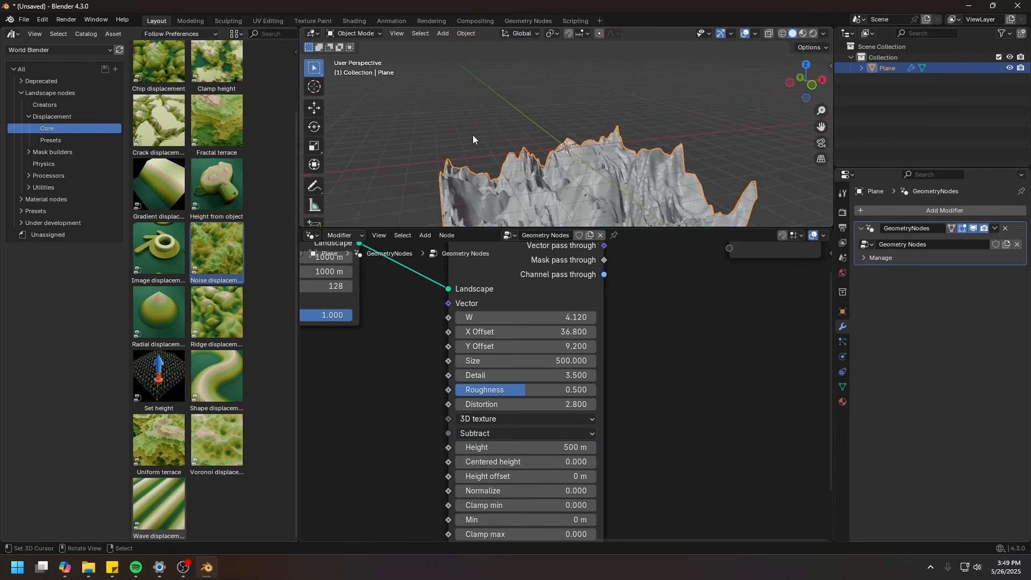
middle_drag(473, 134, 462, 111)
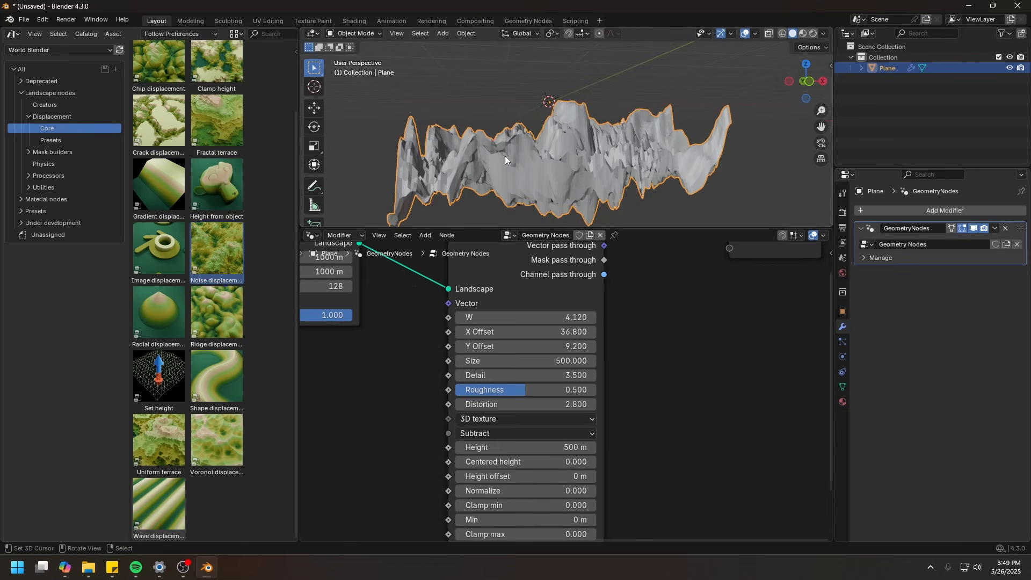
middle_drag(544, 162, 568, 166)
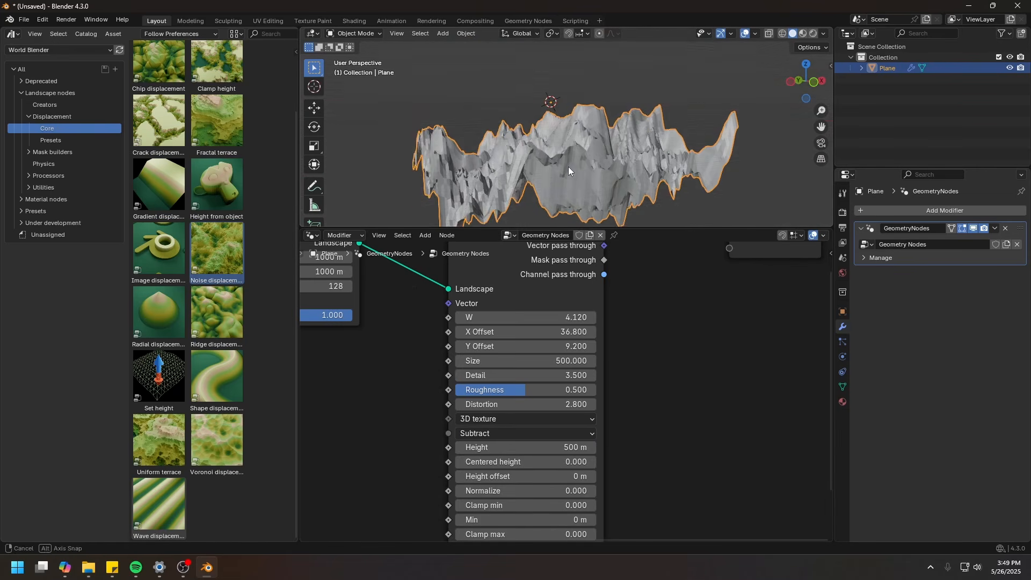
Try Noise displacement's Maximum operation with a Height offset of -190 m, and return to Add with a 0 m offset.
click(526, 433)
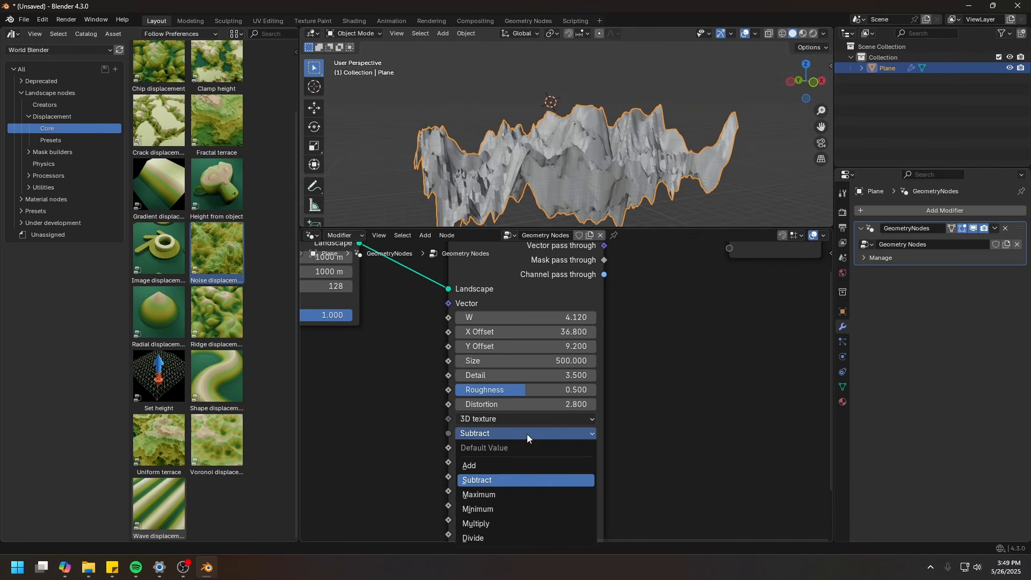
click(494, 495)
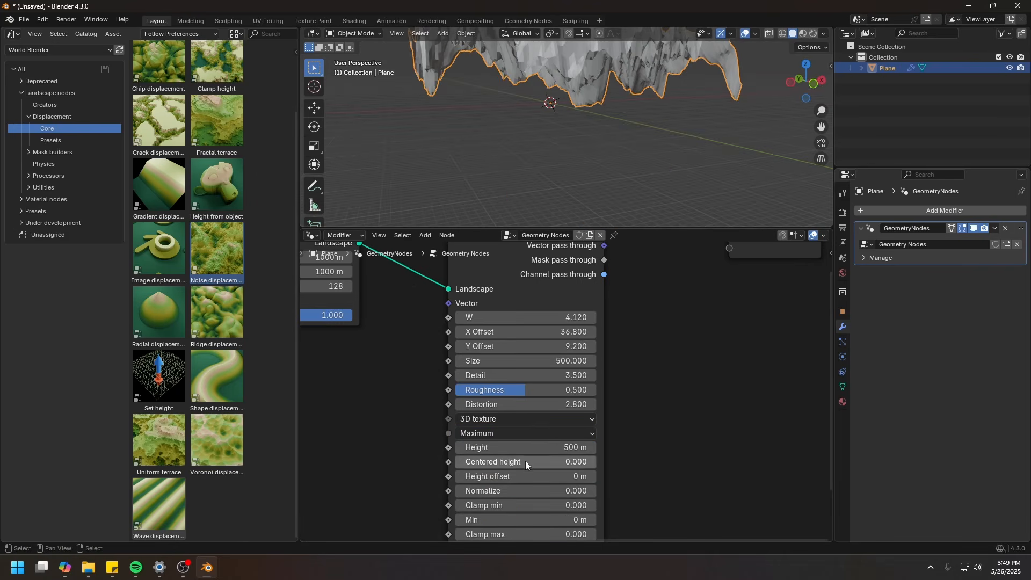
drag(529, 476, 494, 477)
middle_drag(617, 95, 559, 301)
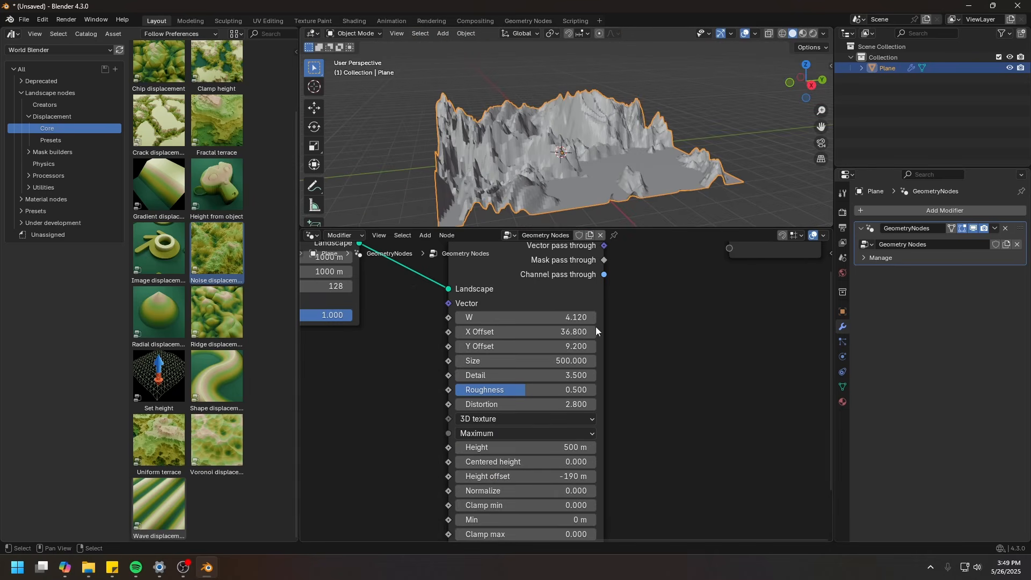
click(559, 434)
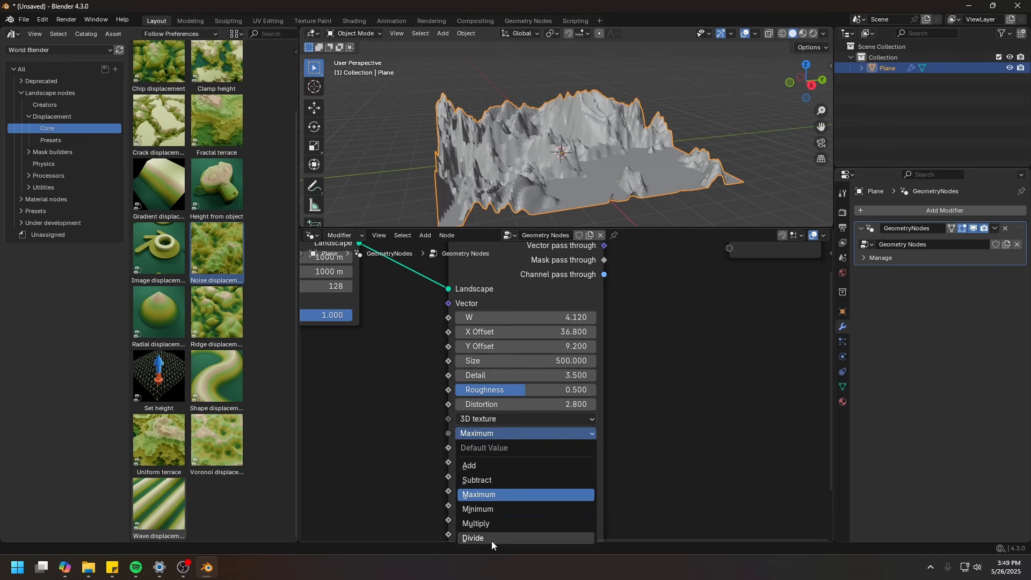
click(492, 465)
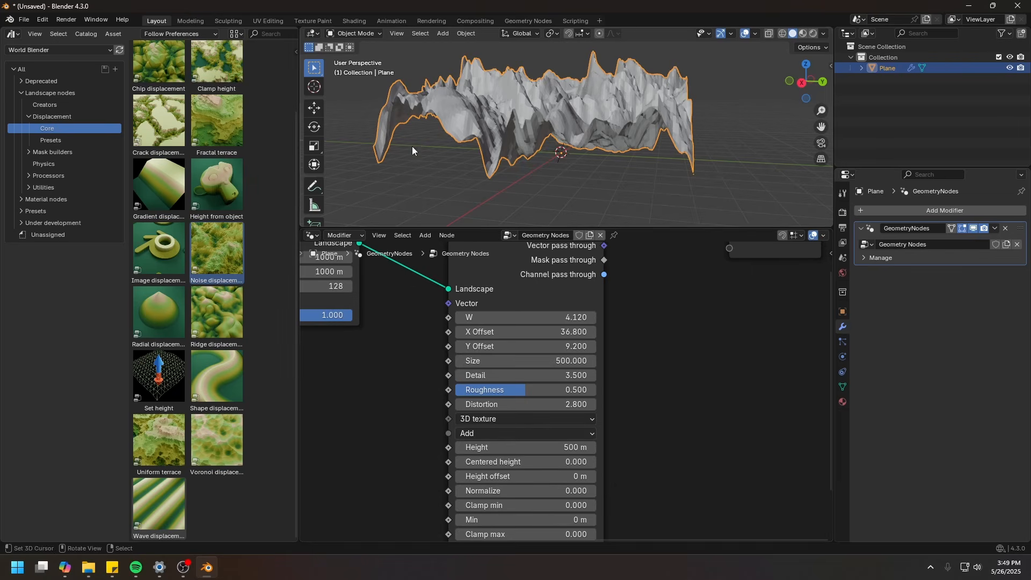
Try adjusting Noise displacement's Height, keep it at 500 m, and view the landscape from the front.
middle_drag(413, 148, 433, 152)
mouse_move(498, 446)
mouse_down()
mouse_move(475, 447)
mouse_move(553, 447)
mouse_move(503, 447)
mouse_up()
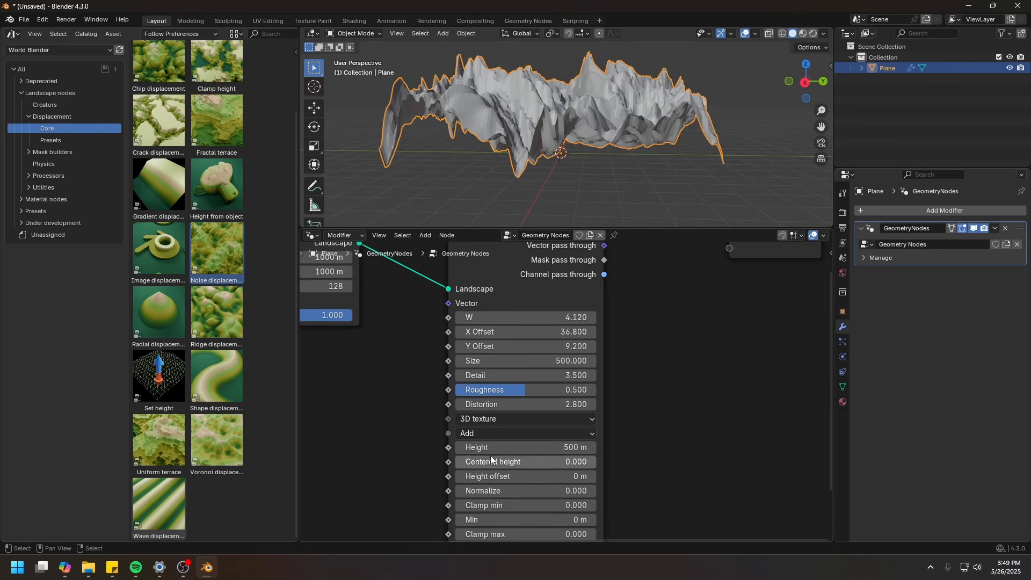
key(grave)
click(622, 137)
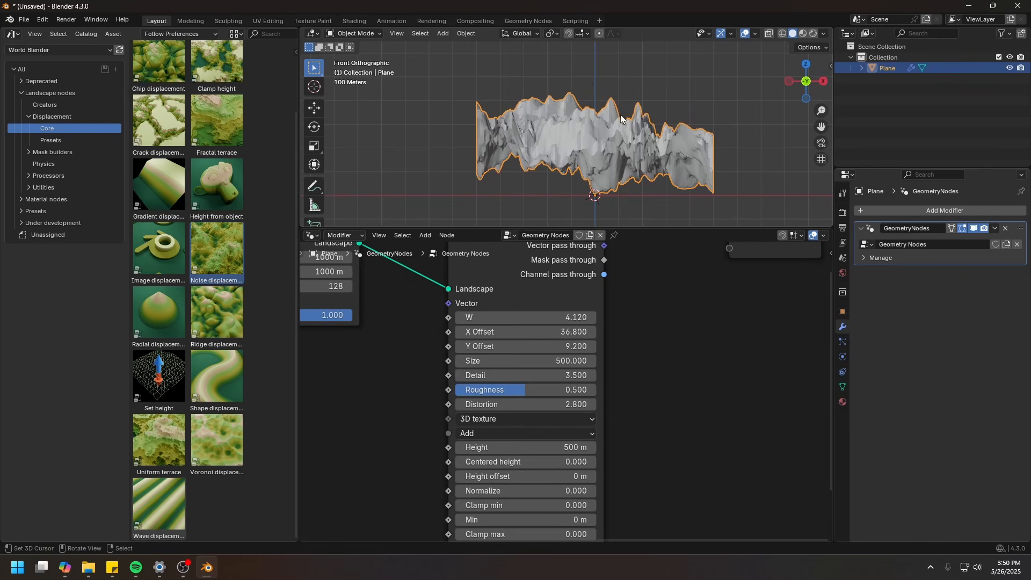
Try a Centered height of 1.000 on Noise displacement and check the landscape from the front.
middle_drag(620, 116, 588, 145)
middle_drag(498, 463, 485, 415)
drag(483, 415, 583, 414)
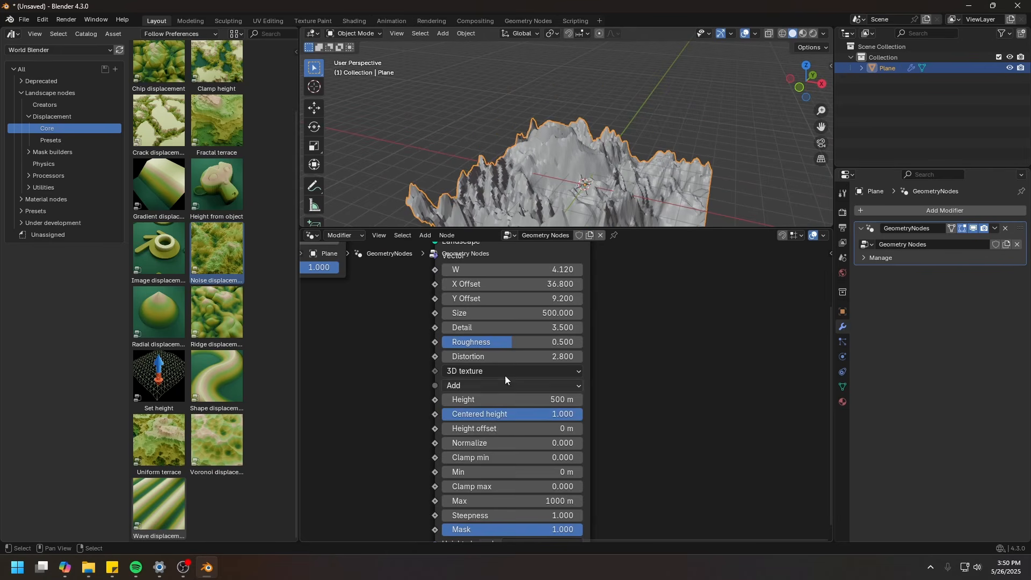
key(KP_1)
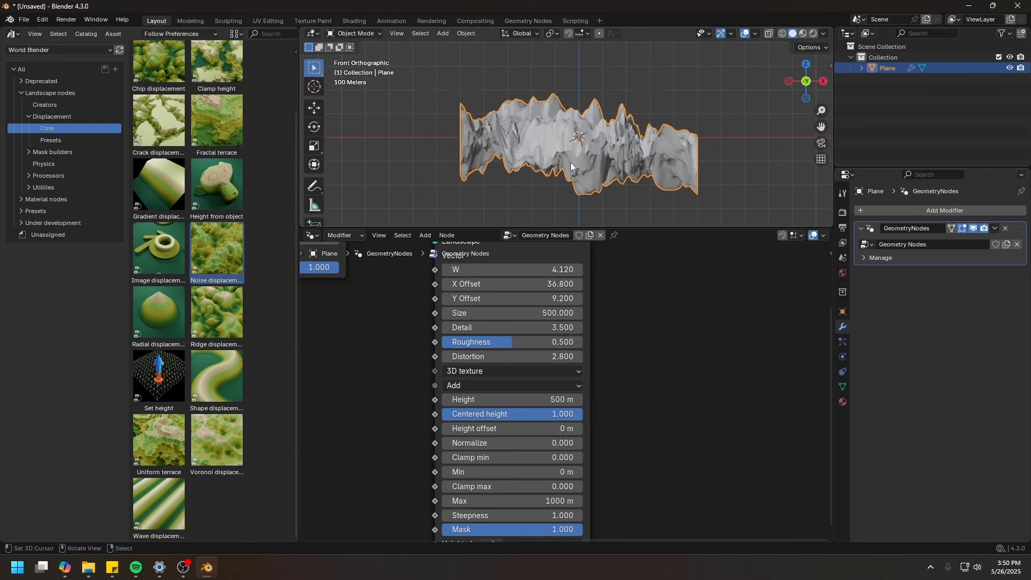
On Noise displacement, reset Centered height to 0.000 and set Distortion to 0.000.
shift+middle_drag(590, 199, 584, 211)
drag(496, 415, 442, 414)
mouse_move(483, 429)
mouse_down()
mouse_move(527, 428)
mouse_move(484, 428)
mouse_up()
middle_drag(570, 177, 598, 192)
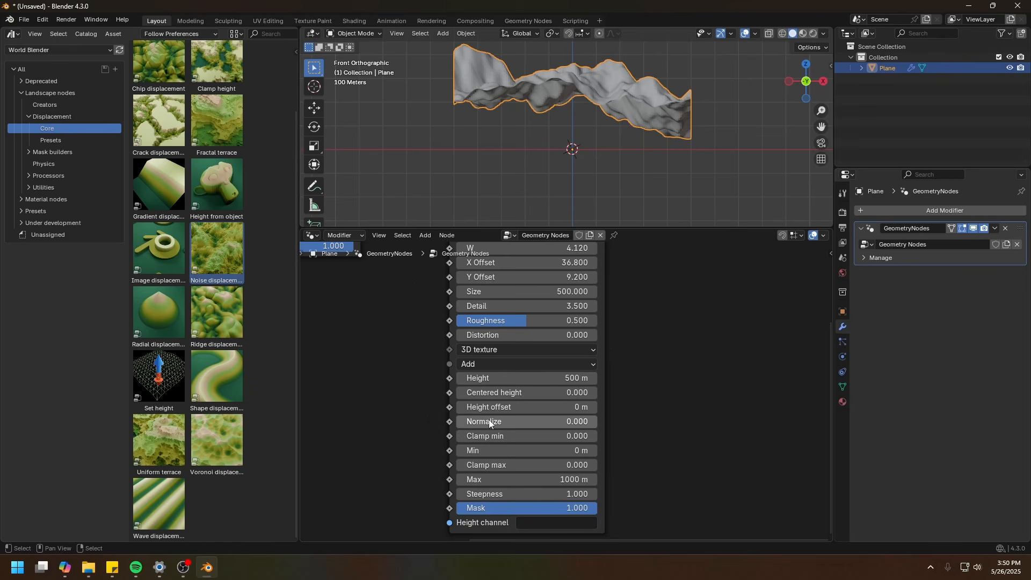
Examine the landscape's lowest and highest points relative to the ground line in the front view.
scroll(633, 178, up, 1)
shift+middle_drag(643, 125, 607, 164)
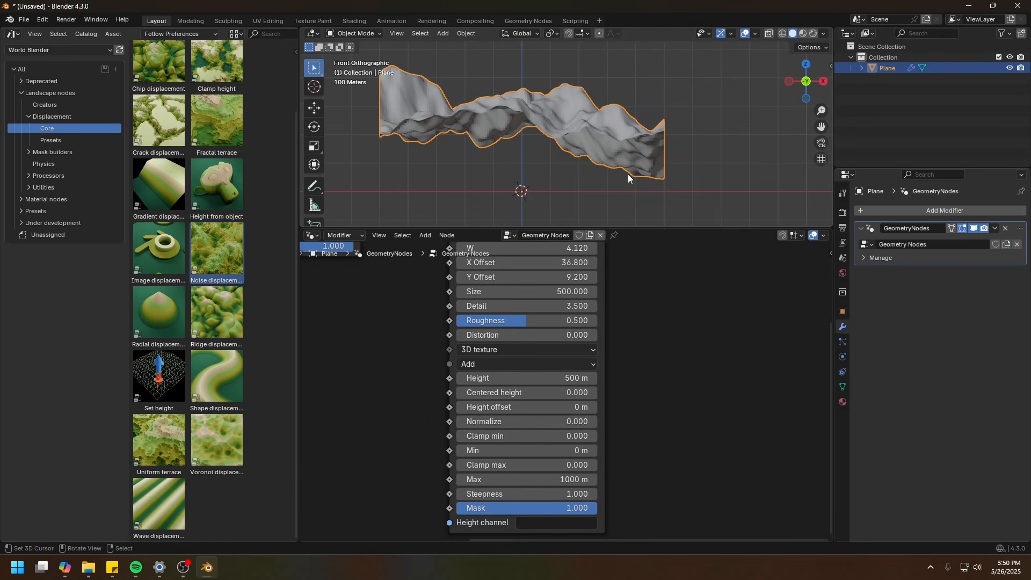
scroll(659, 184, up, 2)
shift+middle_drag(679, 192, 624, 160)
scroll(624, 160, down, 2)
shift+middle_drag(328, 80, 459, 103)
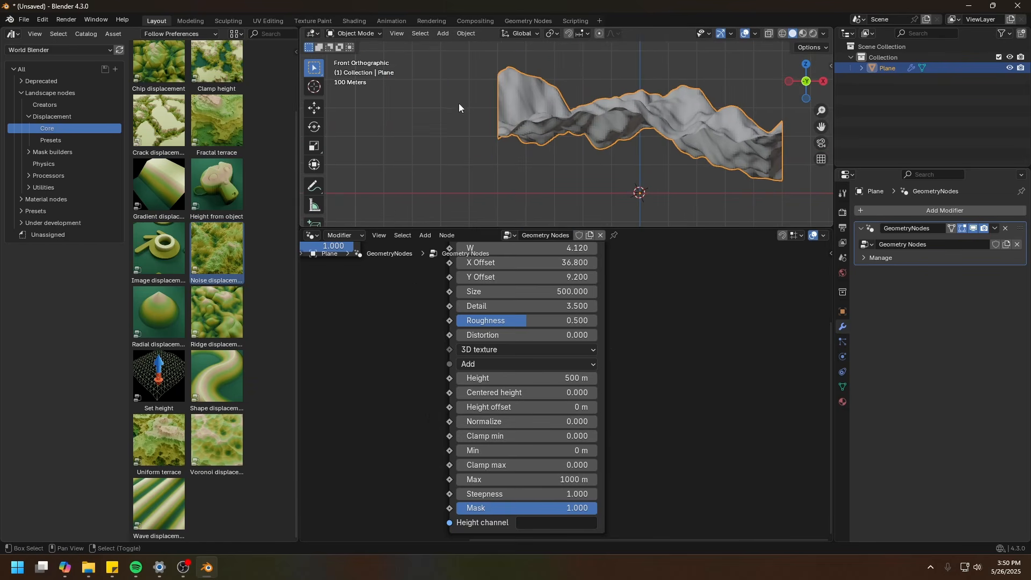
shift+middle_drag(752, 198, 550, 160)
scroll(592, 171, up, 4)
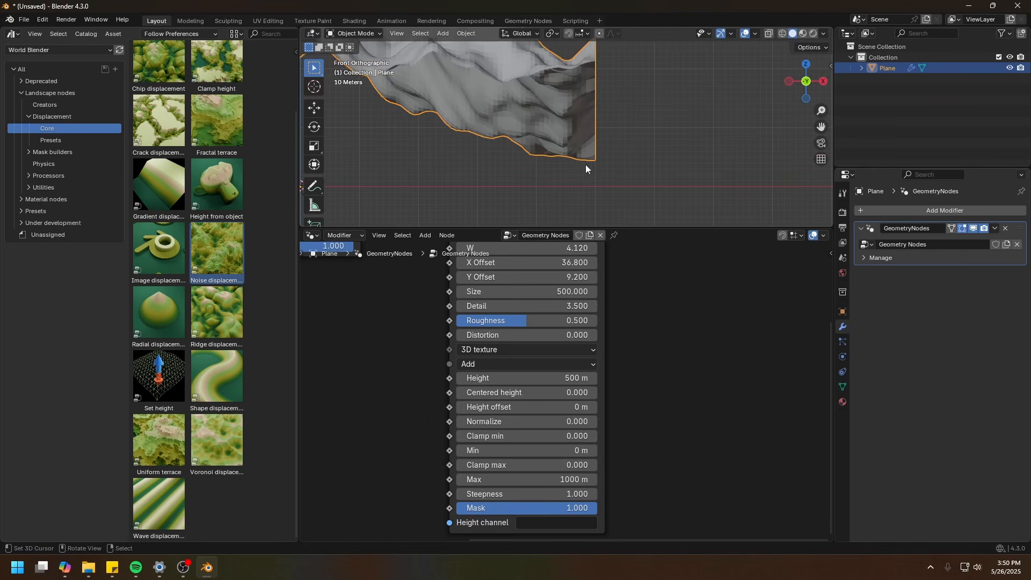
scroll(585, 164, down, 3)
scroll(461, 105, down, 3)
shift+middle_drag(461, 104, 566, 202)
scroll(511, 156, up, 3)
shift+middle_drag(511, 156, 509, 98)
scroll(556, 92, down, 2)
drag(511, 98, 541, 95)
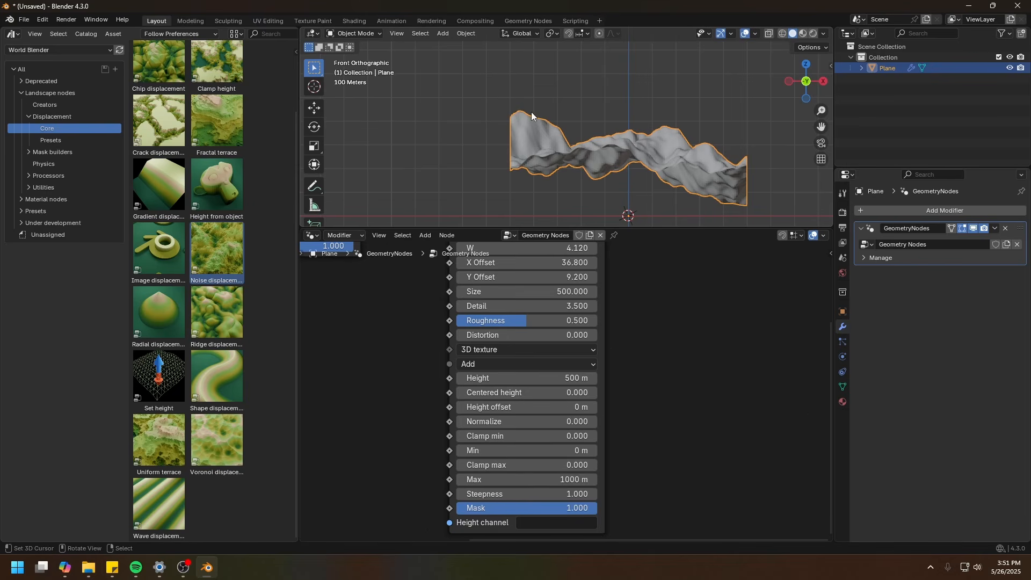
shift+middle_drag(527, 111, 517, 109)
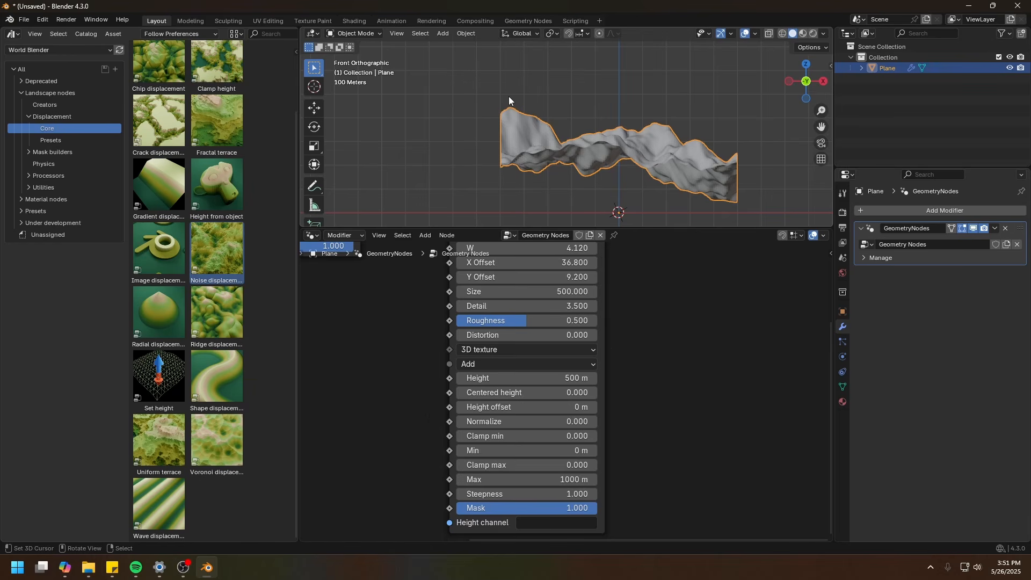
shift+middle_drag(776, 203, 695, 188)
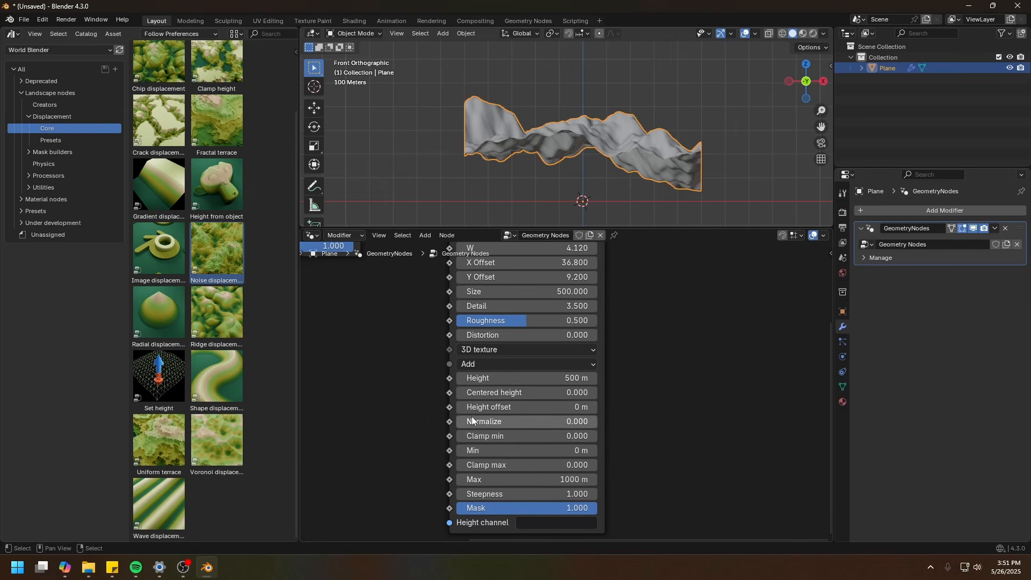
Try Noise displacement's Normalize at 1.000 and reset it to 0.000.
drag(532, 422, 570, 396)
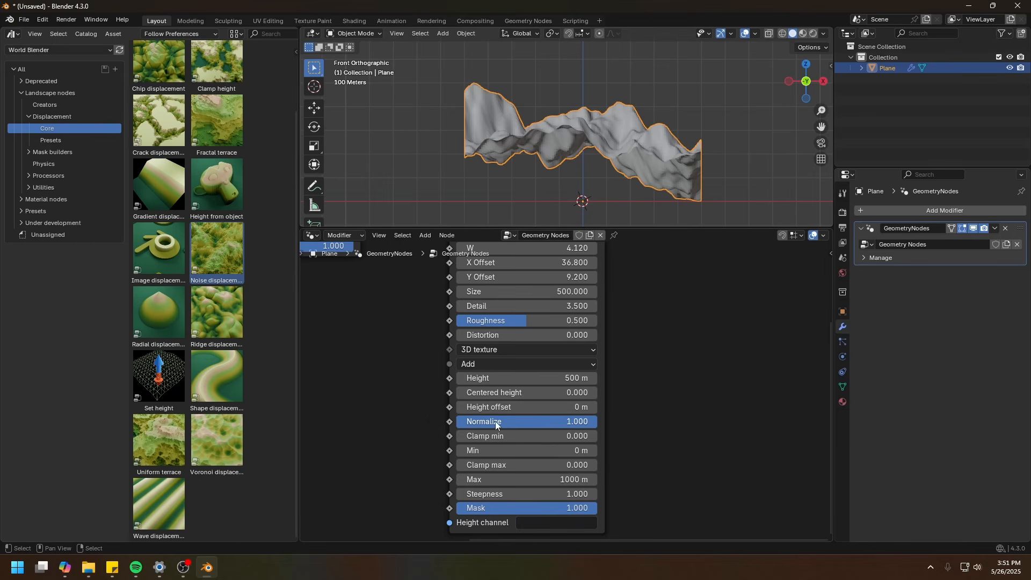
key(BackSpace)
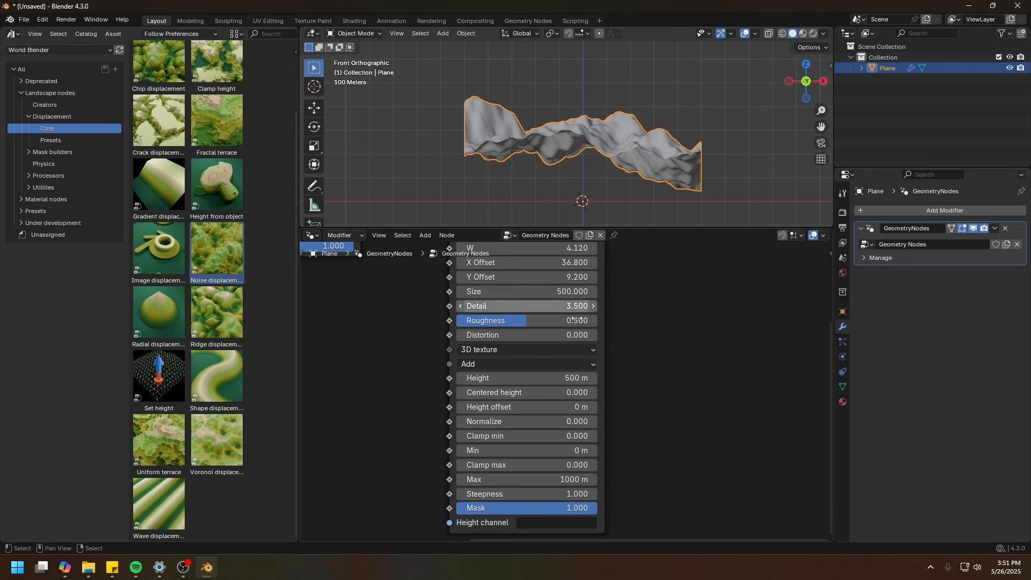
scroll(617, 366, down, 1)
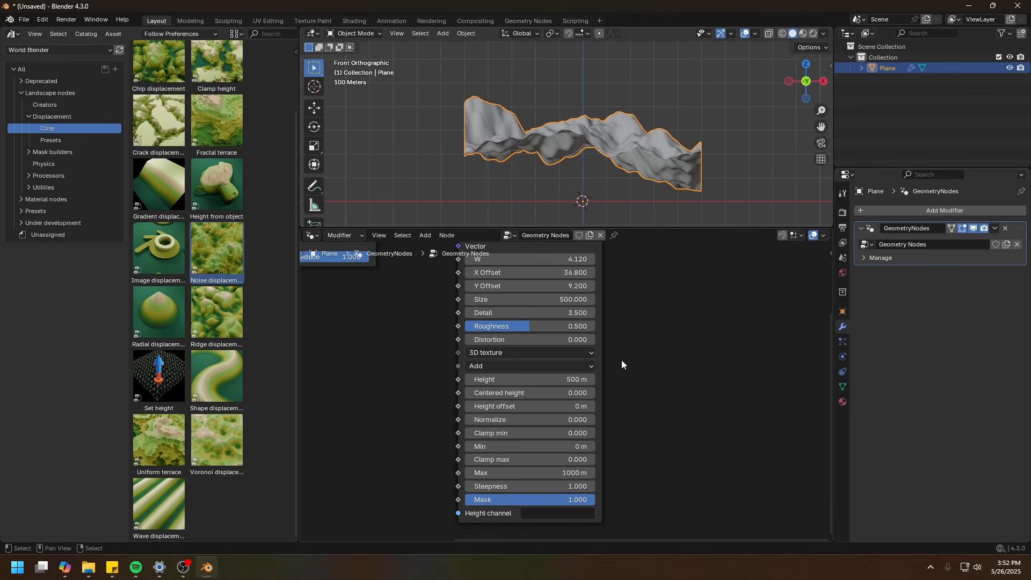
Try Clamp min at 1.000 with Min at 137 m on Noise displacement, and reset Clamp min to 0.000.
scroll(619, 425, up, 2)
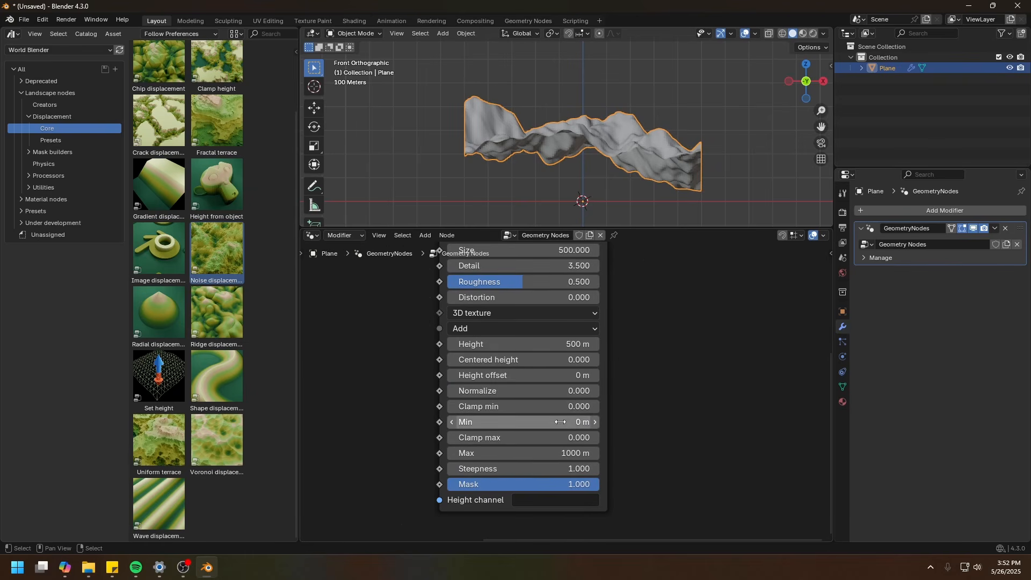
drag(471, 407, 615, 422)
middle_drag(685, 134, 544, 120)
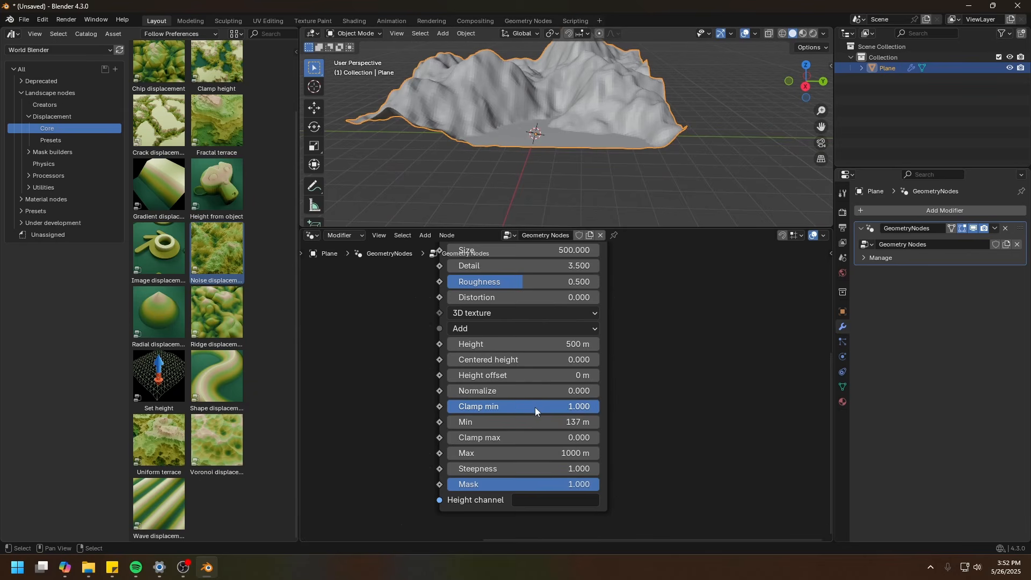
drag(549, 407, 200, 378)
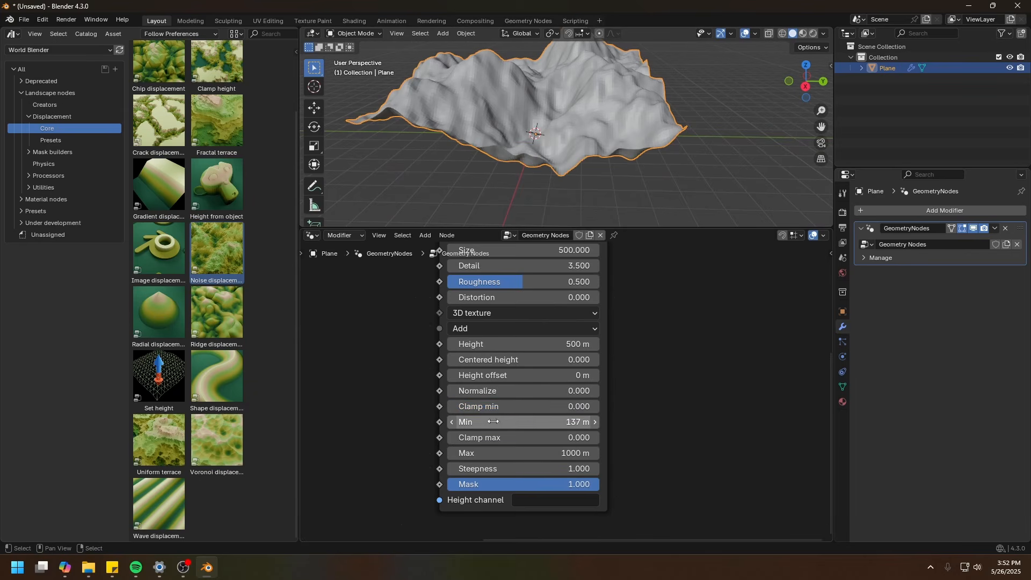
Set Noise displacement's Clamp min to 1.000, try a Min of 256 m, and settle on 121 m.
middle_drag(551, 88, 520, 137)
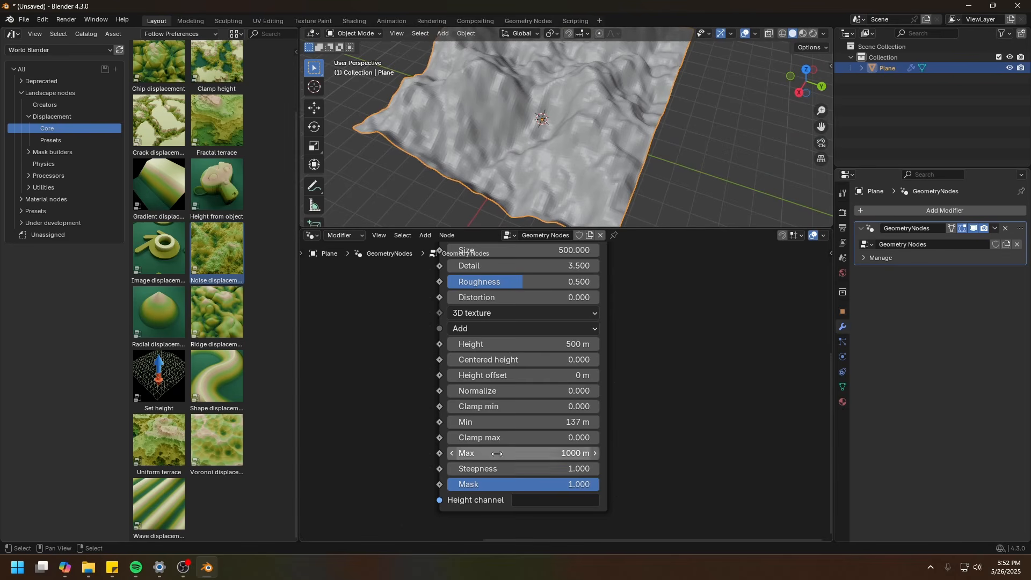
drag(489, 422, 596, 407)
middle_drag(386, 193, 407, 180)
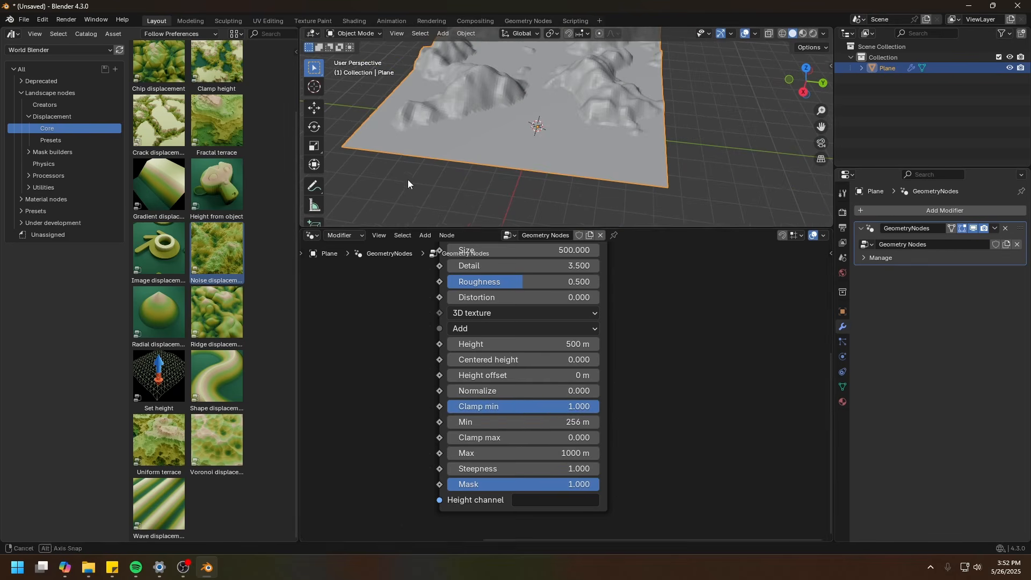
drag(537, 422, 477, 421)
middle_drag(592, 129, 588, 120)
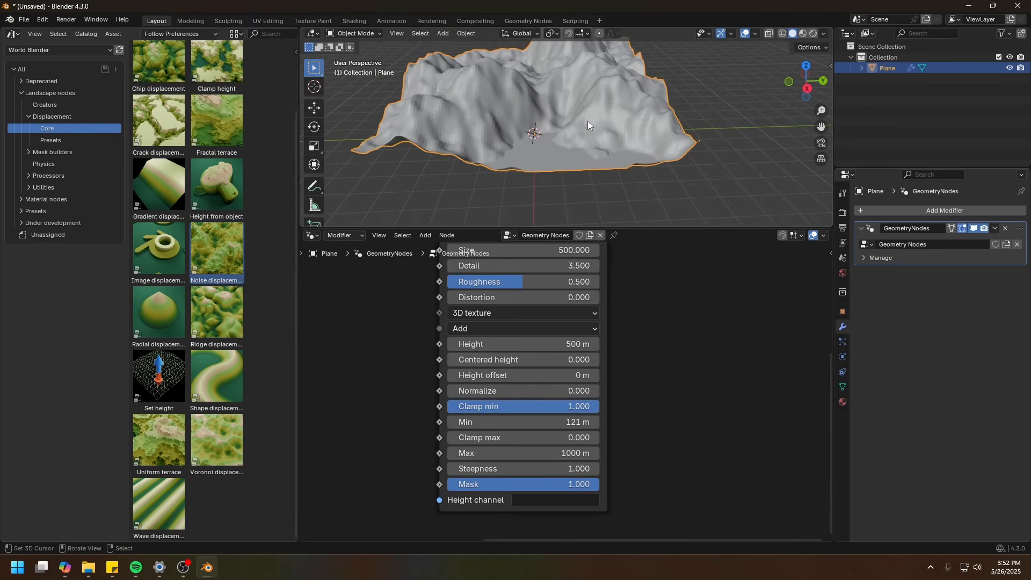
Set Noise displacement's Clamp max to 1.000 and Max to 238 m, and inspect the flattened peaks.
drag(514, 437, 599, 438)
drag(513, 453, 463, 453)
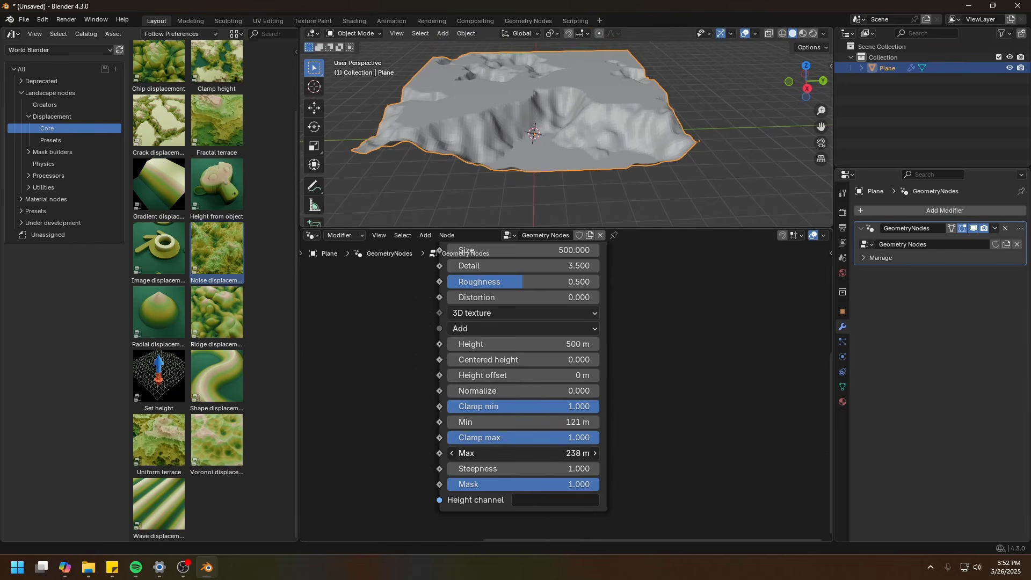
middle_drag(481, 159, 542, 127)
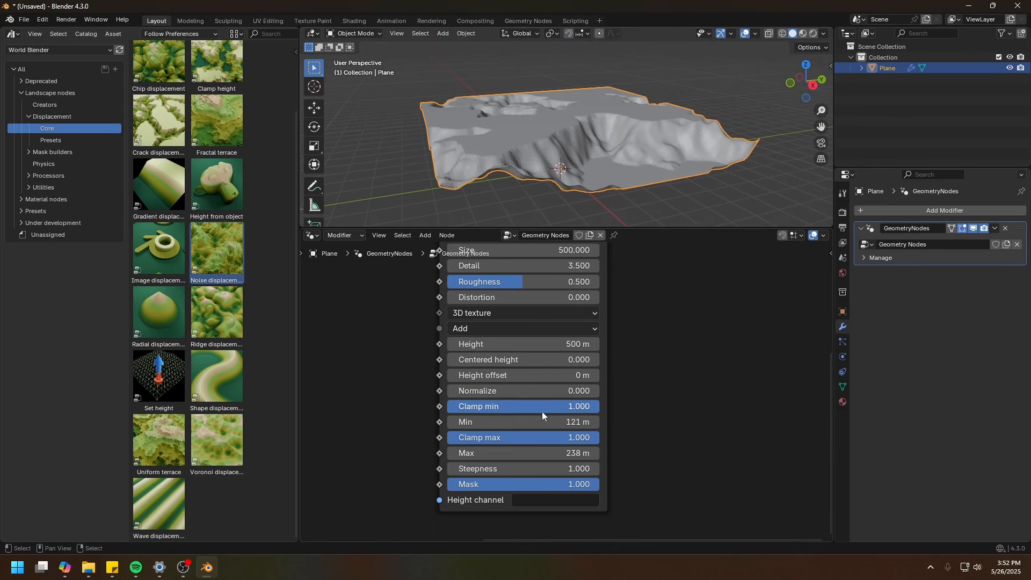
Reset Noise displacement's Clamp max and Clamp min to 0.000.
drag(553, 440, 398, 440)
drag(553, 411, 396, 413)
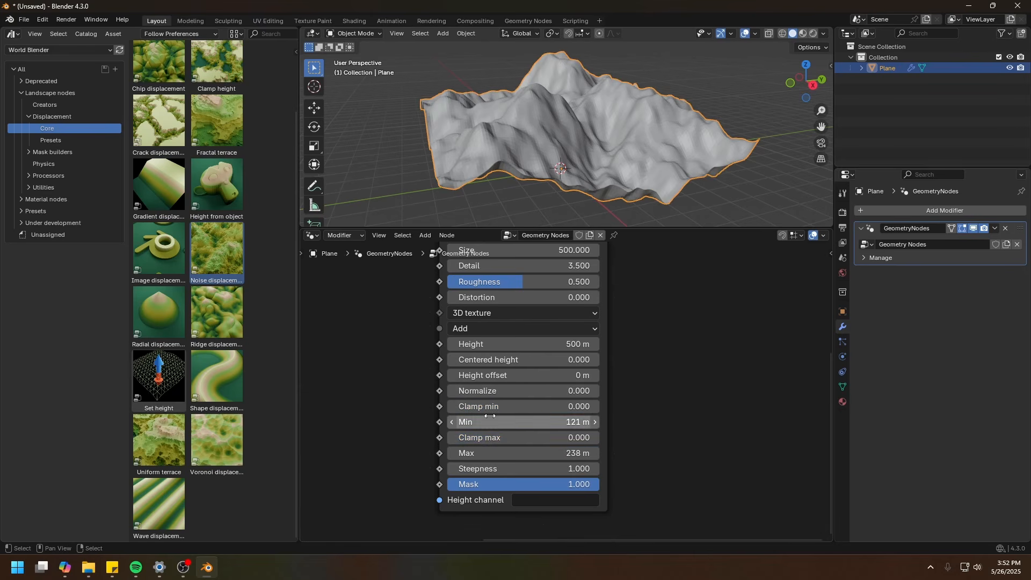
Set Noise displacement's Normalize to 1.000 and inspect the terrain.
drag(499, 391, 601, 391)
middle_drag(509, 189, 551, 176)
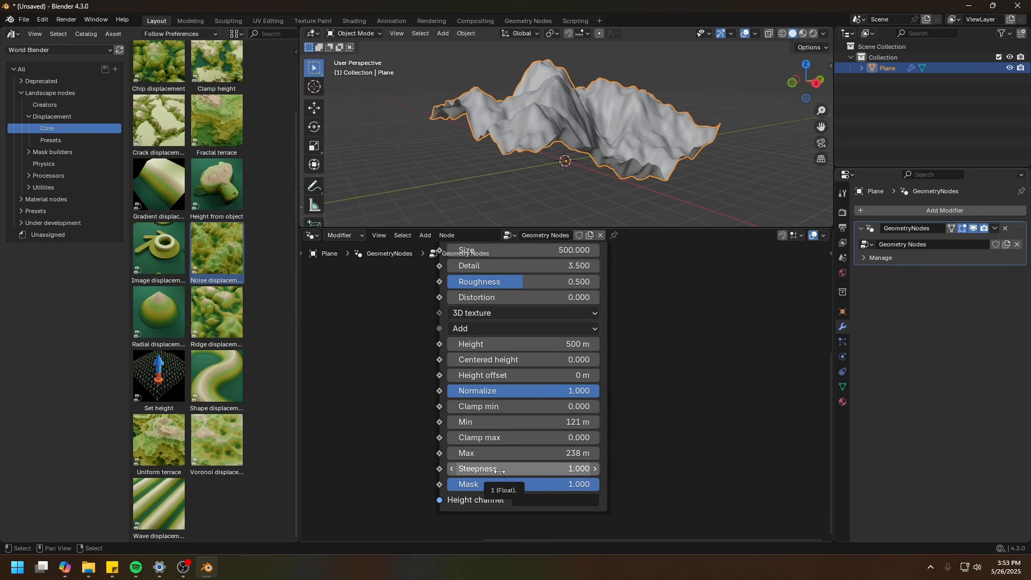
Try Steepness values of 3.120 and 0.220 on Noise displacement, and reset Steepness to 1.000.
drag(500, 471, 596, 471)
middle_drag(666, 156, 559, 208)
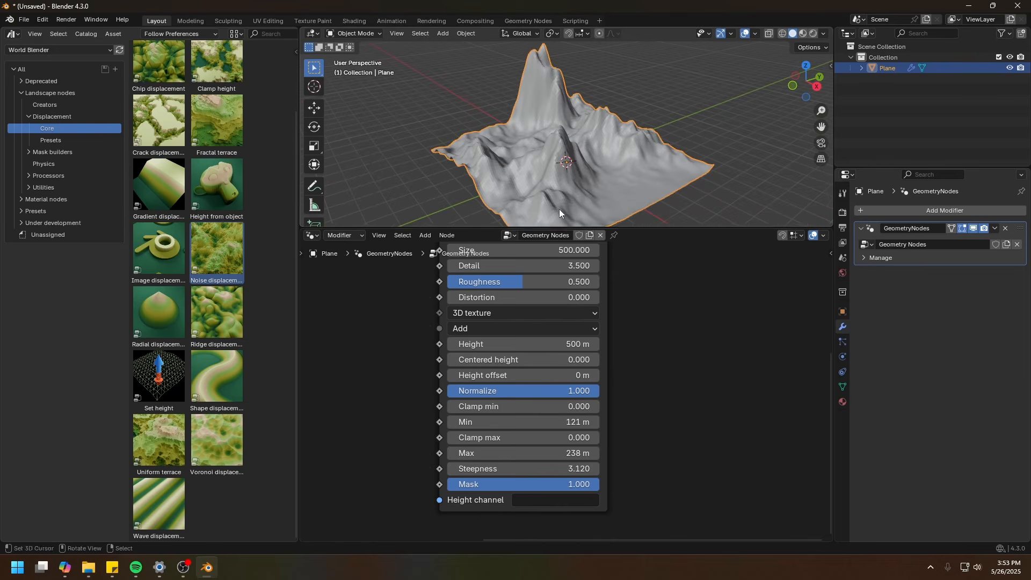
drag(529, 470, 494, 471)
middle_drag(559, 194, 533, 131)
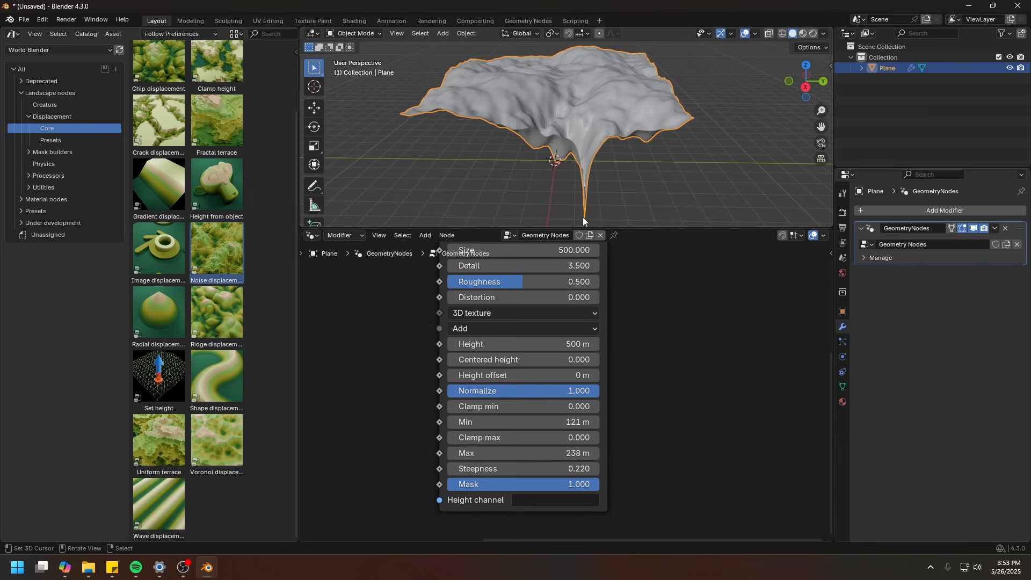
middle_drag(600, 131, 460, 115)
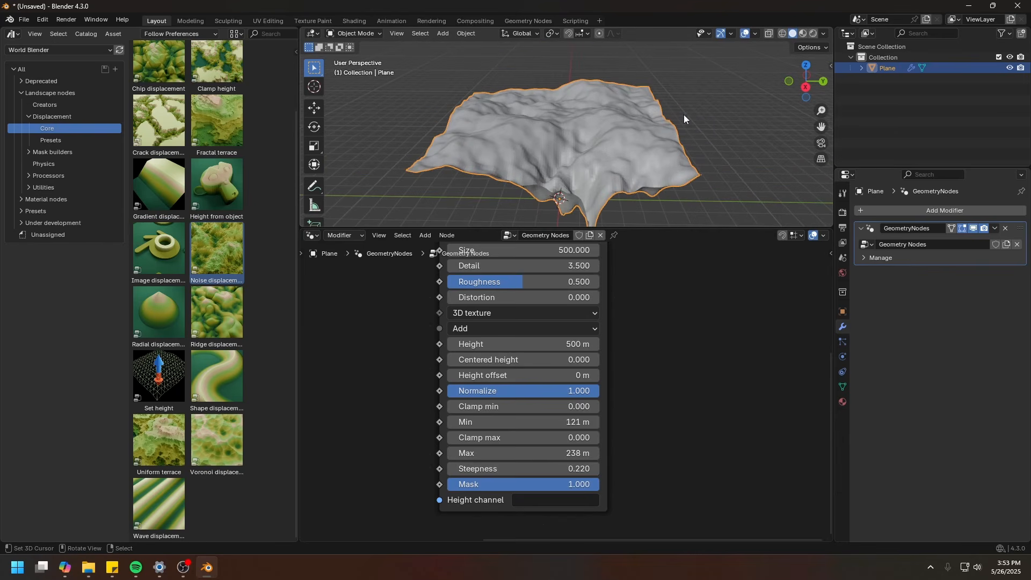
click(523, 469)
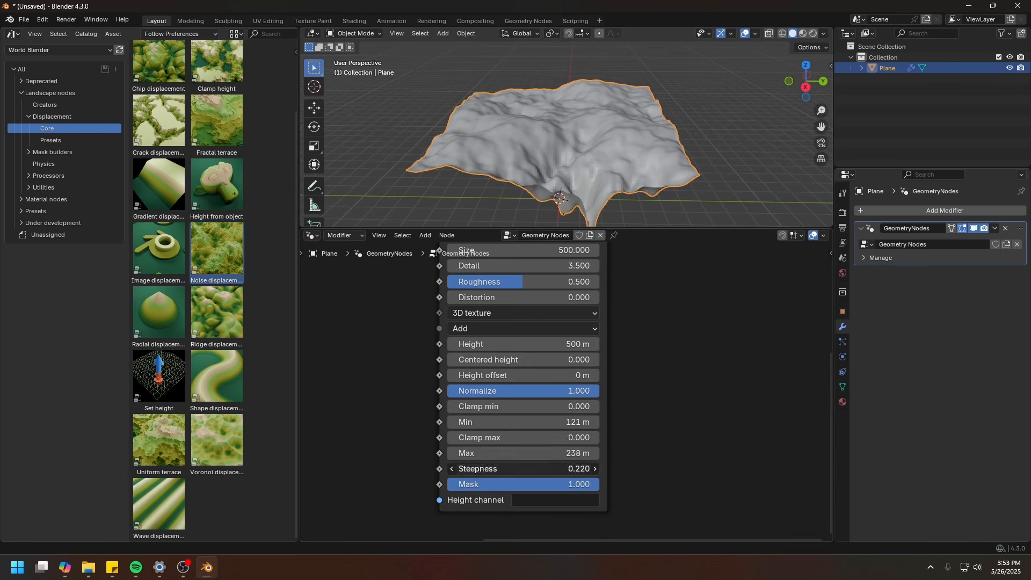
text(1)
key(Return)
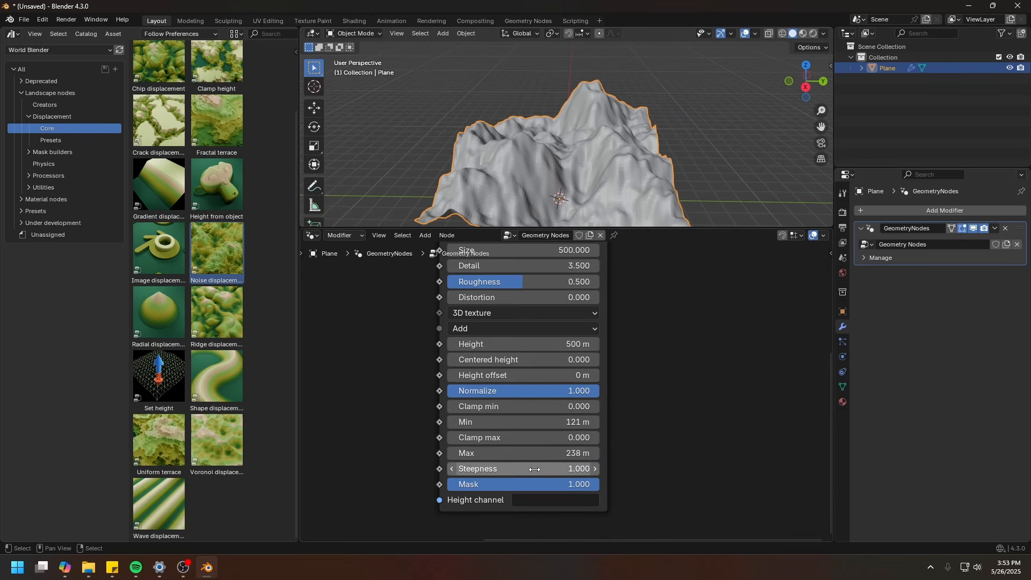
Try naming Noise displacement's Height channel "height", and clear the name again.
middle_drag(689, 460, 679, 430)
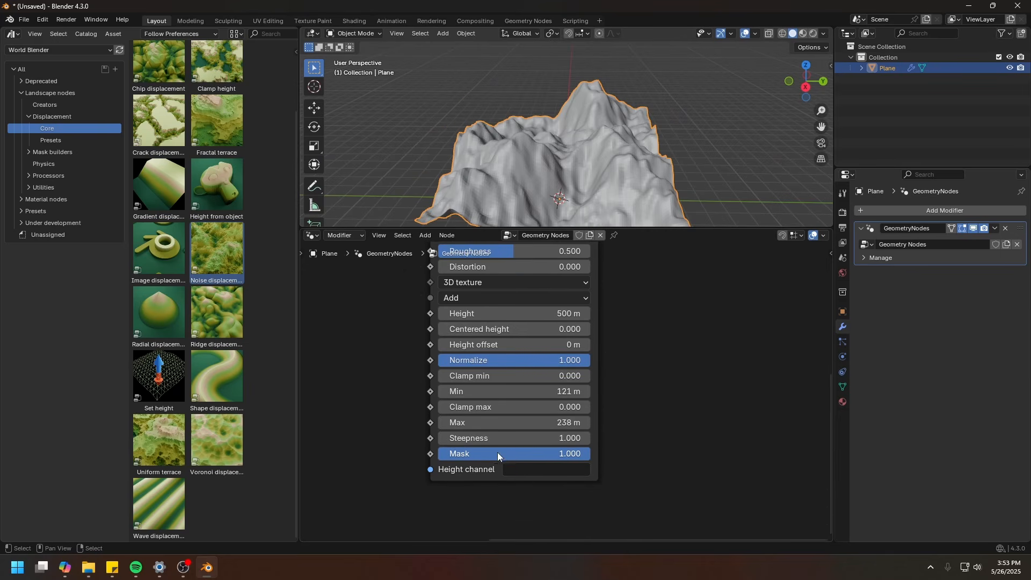
scroll(510, 456, down, 1)
click(533, 464)
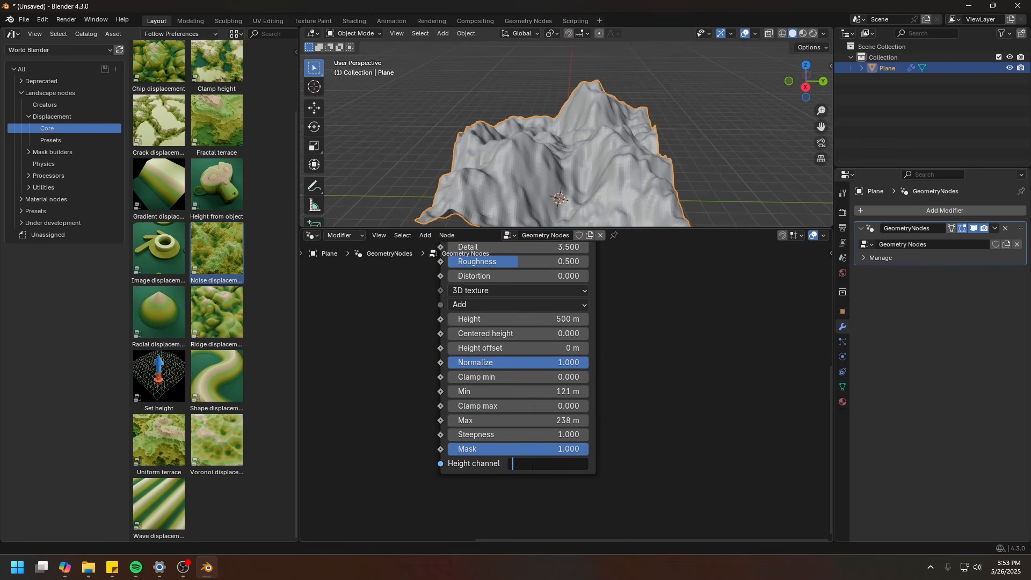
click(644, 428)
click(543, 465)
text(height)
key(Return)
click(540, 465)
key(BackSpace)
click(630, 466)
Name Noise displacement's Height channel h1.
click(538, 463)
text(h1)
key(Return)
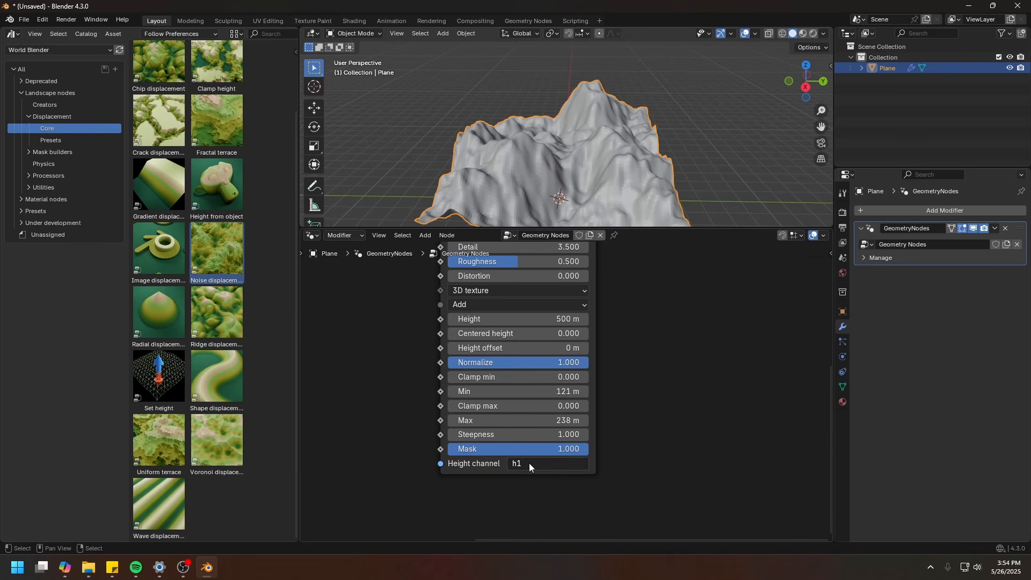
Duplicate the Noise displacement node and insert the copy between the original and Group Output.
scroll(523, 399, down, 1)
scroll(523, 399, down, 2)
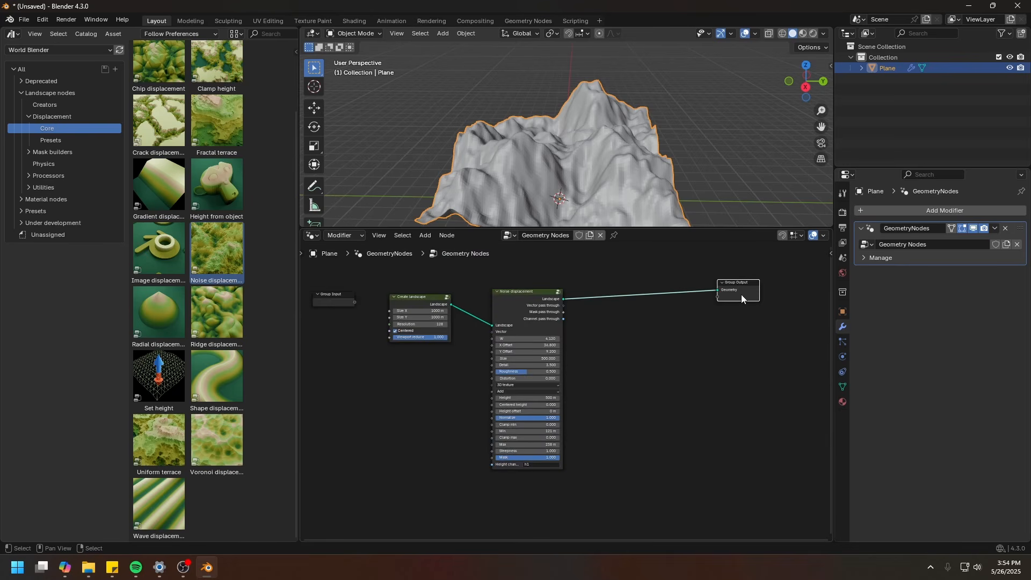
drag(519, 307, 499, 306)
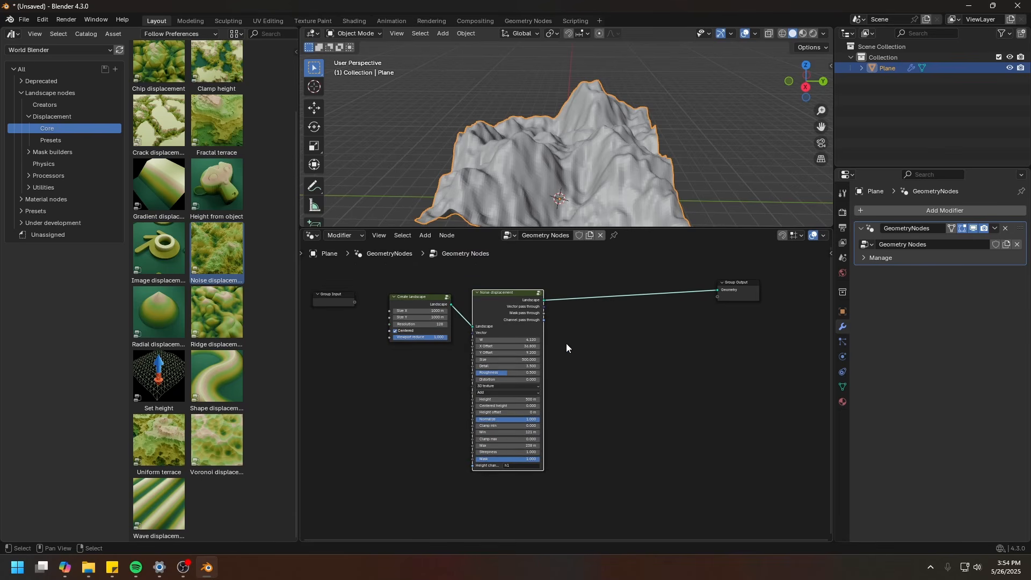
scroll(559, 357, up, 1)
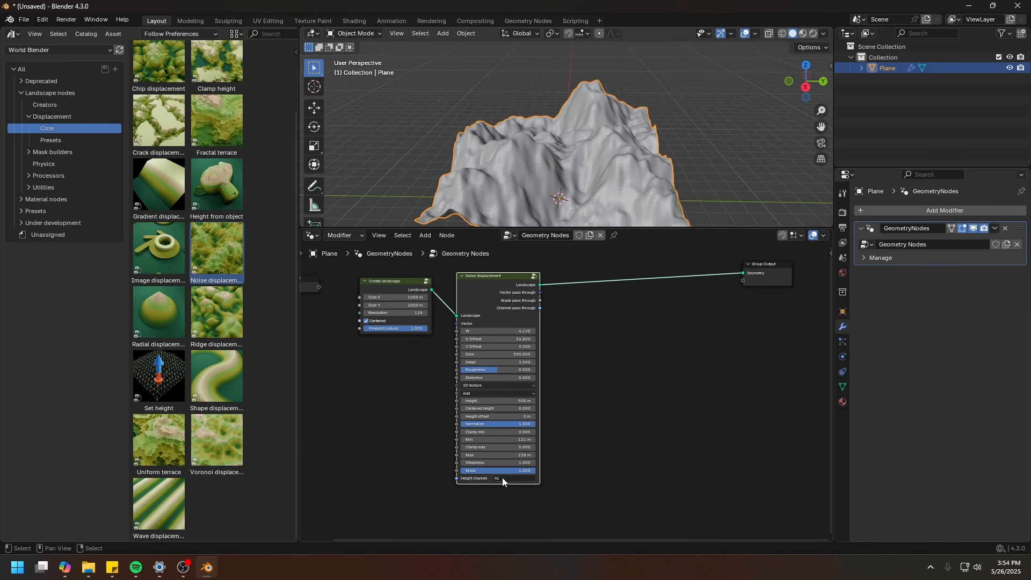
middle_drag(612, 432, 571, 459)
key(shift+d)
click(574, 322)
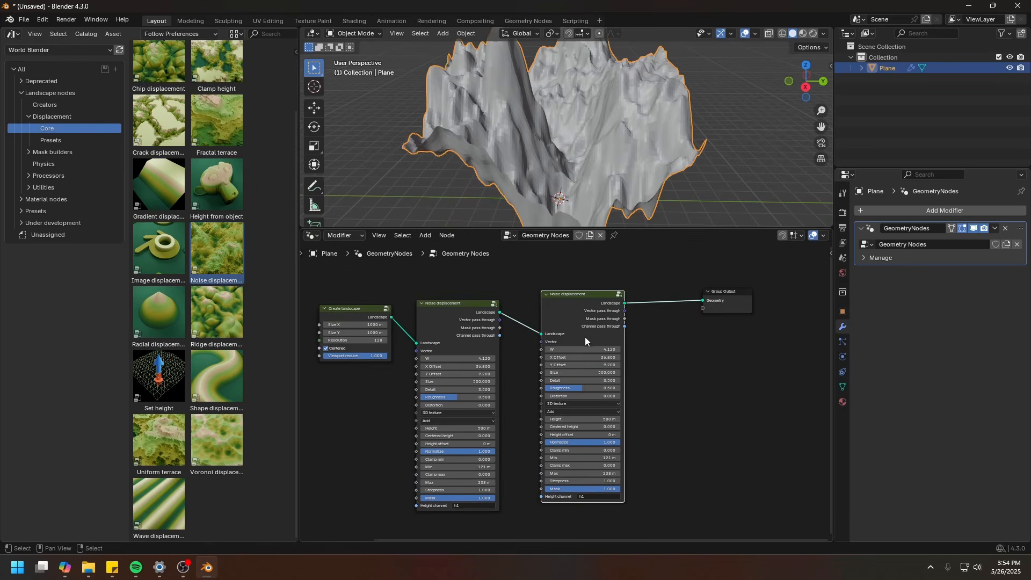
Set the duplicated Noise displacement's Size to 375.000 and Height to 90.2 m.
middle_drag(633, 384, 597, 343)
scroll(587, 390, up, 6)
drag(551, 295, 482, 295)
drag(560, 369, 381, 369)
middle_drag(714, 391, 711, 360)
scroll(529, 458, up, 2)
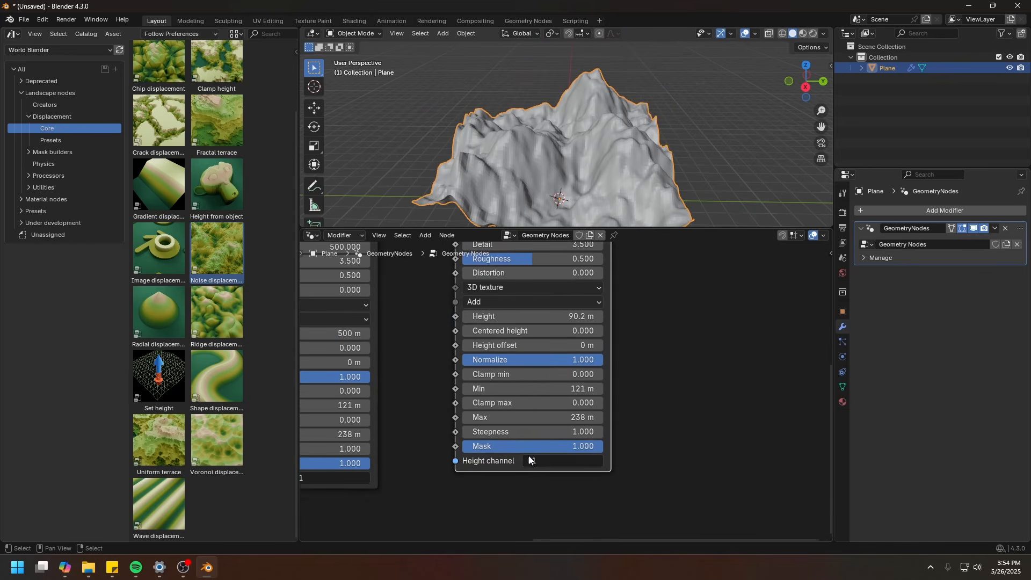
Rename the duplicated Noise displacement's Height channel to h2.
text(h1)
key(BackSpace)
text(2)
key(Return)
Space out the node tree by moving Group Output and the duplicated Noise displacement farther away.
scroll(578, 120, down, 2)
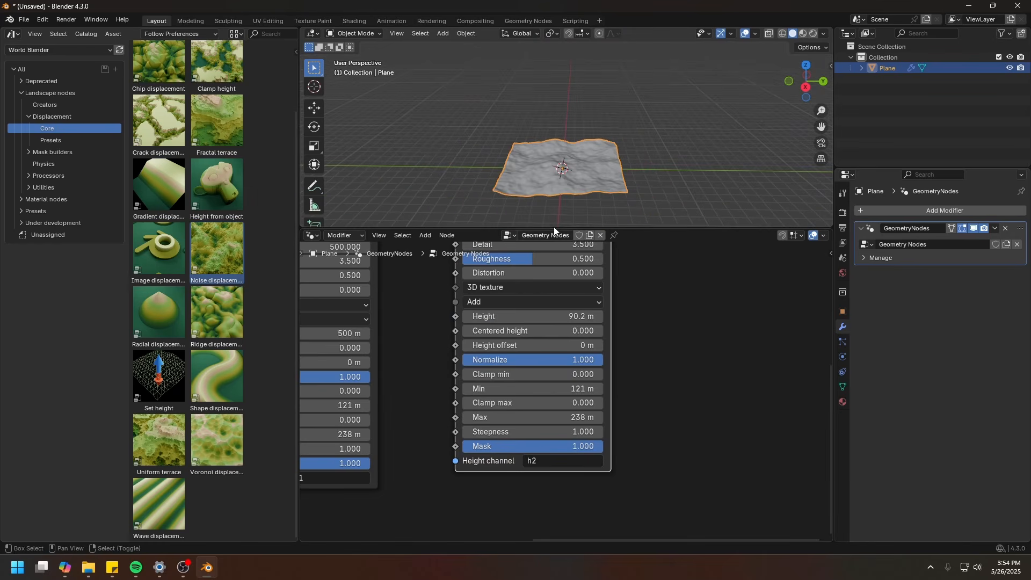
scroll(591, 191, up, 2)
scroll(546, 115, down, 3)
middle_drag(448, 316, 536, 407)
middle_drag(554, 321, 562, 405)
drag(629, 283, 615, 298)
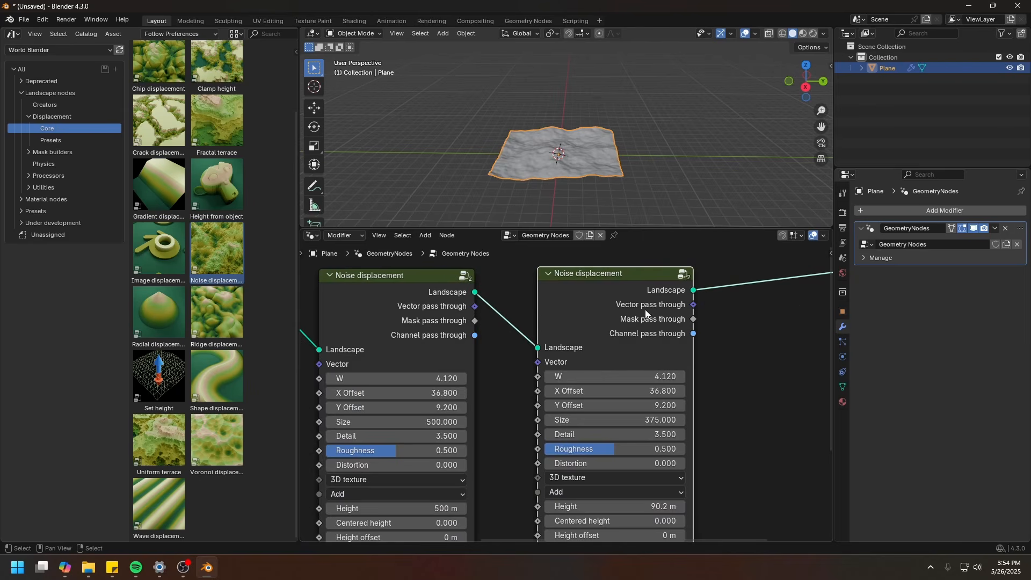
middle_drag(671, 310, 541, 356)
scroll(541, 355, down, 7)
drag(675, 331, 758, 342)
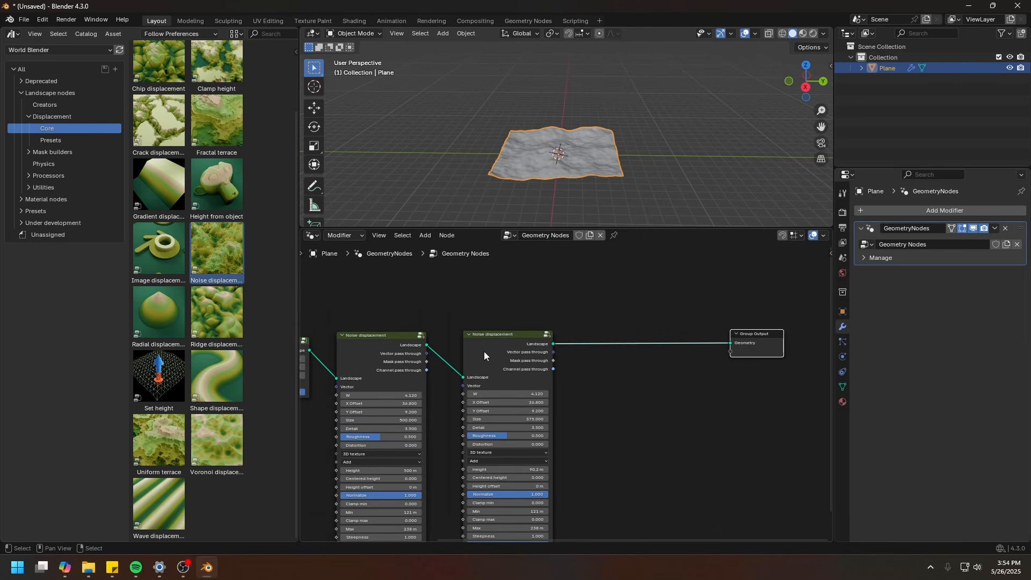
drag(499, 353, 499, 388)
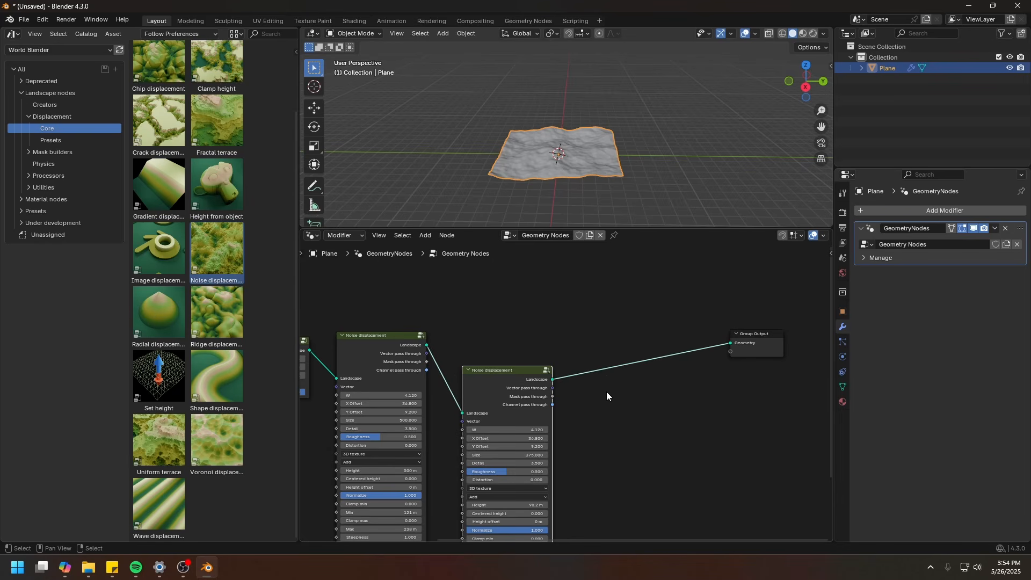
Remove the duplicated Noise displacement node and clear the h1 name from the original's Height channel.
middle_drag(607, 396, 587, 286)
scroll(394, 401, up, 2)
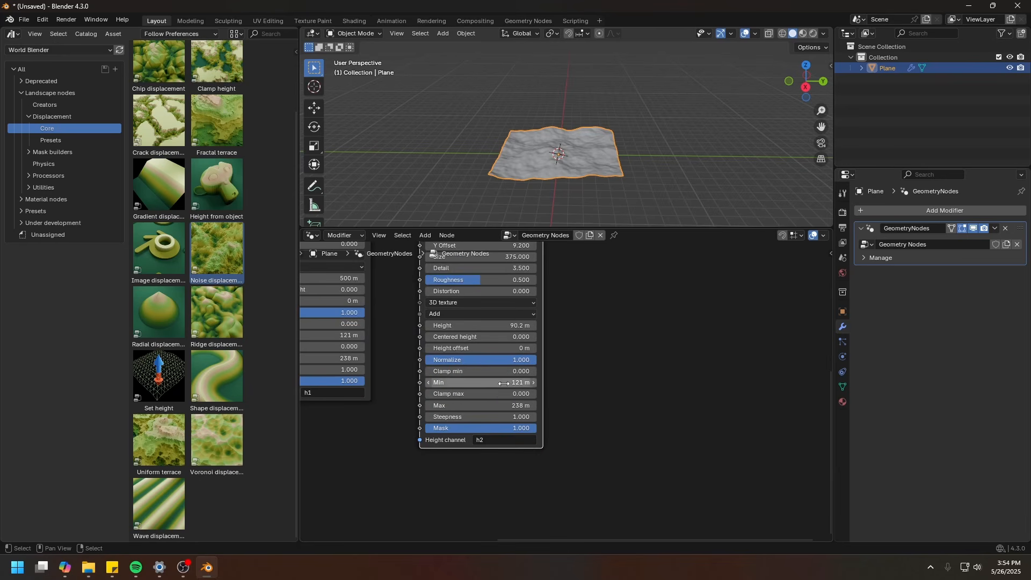
middle_drag(620, 299, 603, 384)
middle_drag(603, 385, 601, 438)
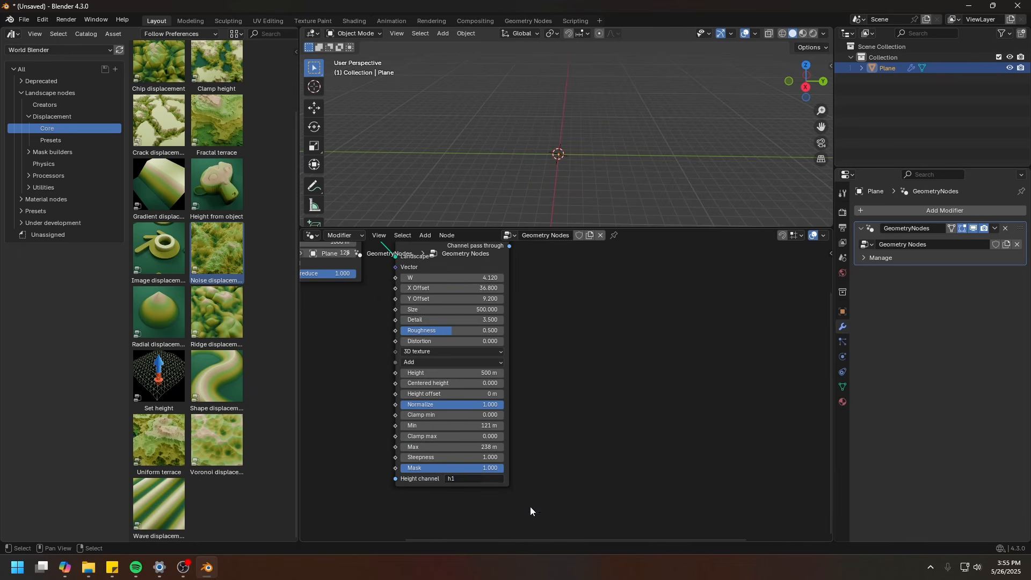
click(473, 479)
key(BackSpace)
key(Return)
Preview the remaining Noise displacement's Landscape output through a Viewer node.
middle_drag(567, 342, 580, 378)
click(470, 305)
scroll(570, 311, up, 1)
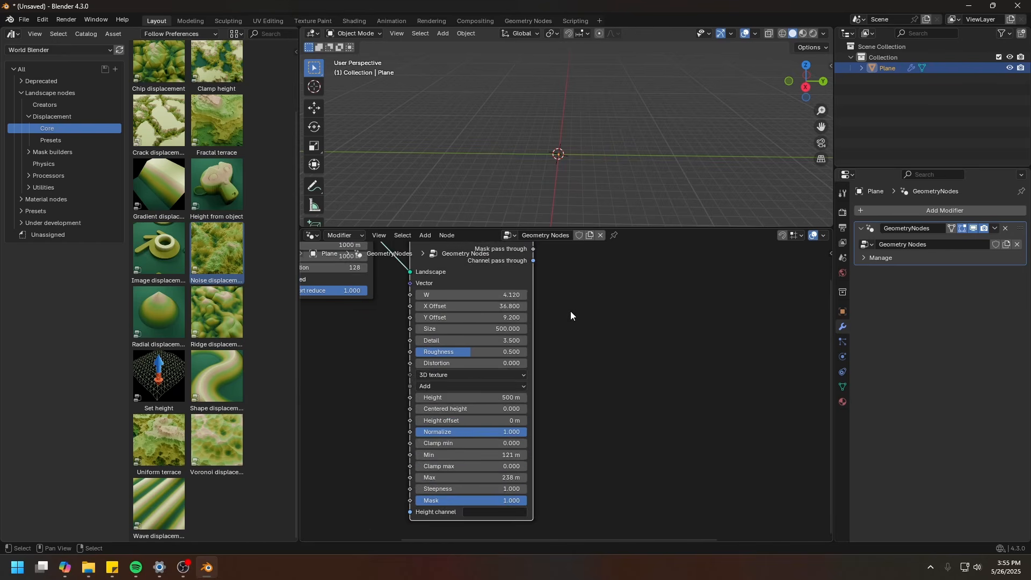
middle_drag(571, 310, 593, 378)
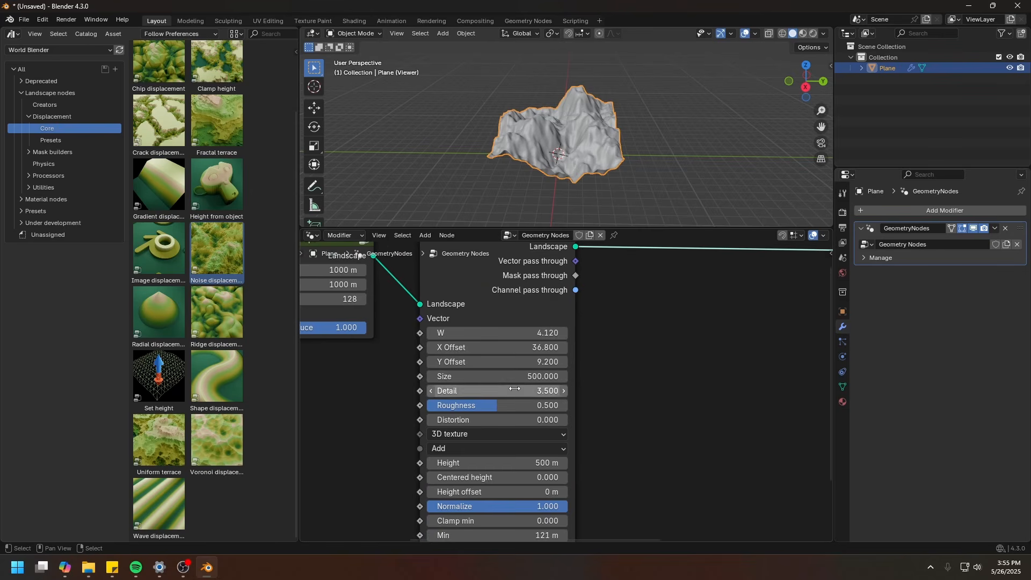
Set Noise displacement's Detail to 1.000 and Size to 854.800 for broad, smooth terrain.
click(515, 388)
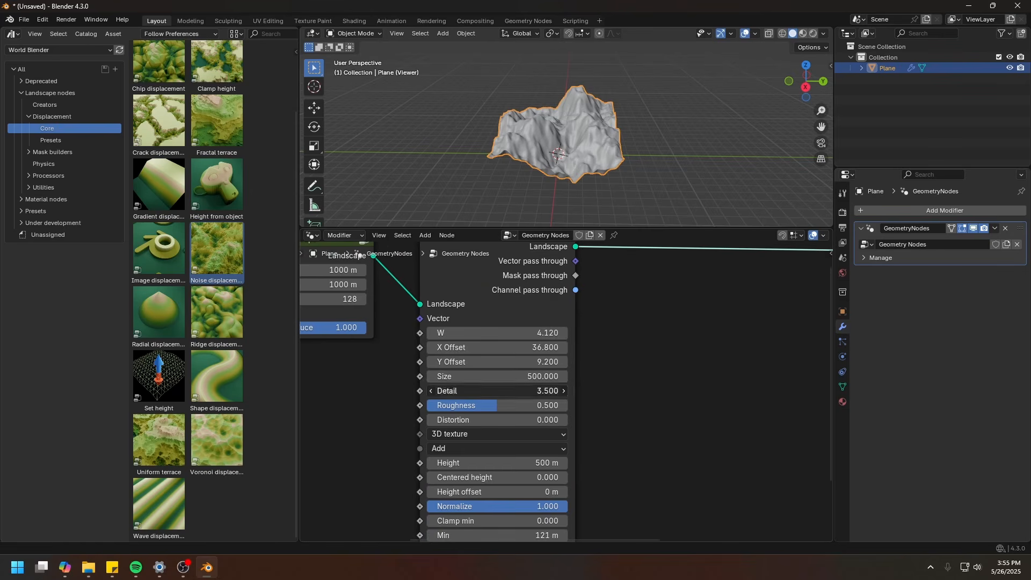
text(1)
key(Return)
mouse_move(562, 169)
middle_down()
mouse_move(606, 166)
mouse_move(547, 156)
middle_up()
scroll(513, 368, up, 1)
drag(510, 376, 556, 374)
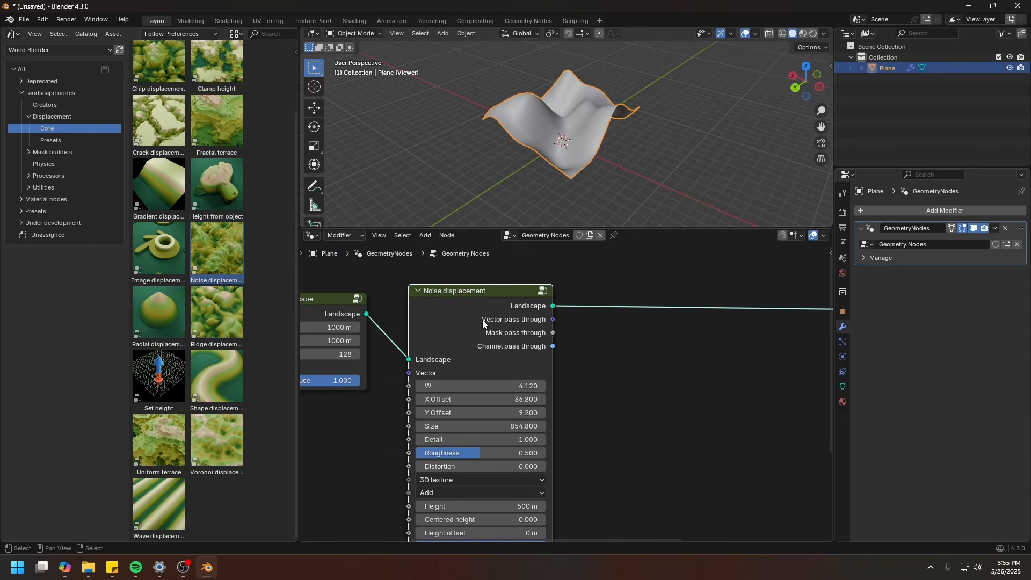
Add a new Noise displacement asset between the existing Noise displacement and the Viewer node.
drag(234, 264, 627, 330)
click(651, 269)
middle_drag(638, 285, 494, 243)
middle_drag(531, 115, 530, 203)
scroll(566, 157, up, 1)
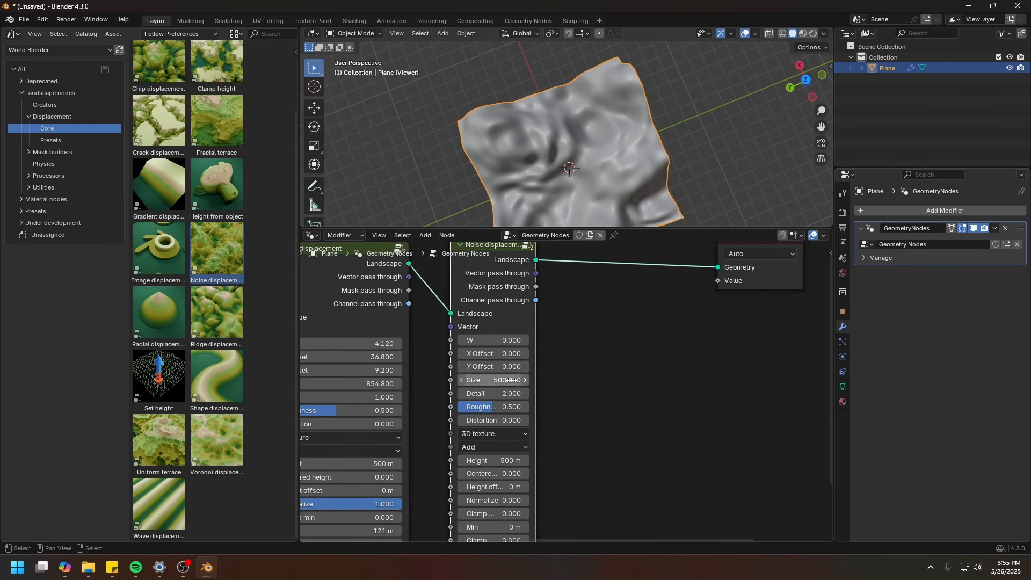
Set the new Noise displacement's Size to 149.100 and Height to 113 m for finer relief.
middle_drag(625, 421, 646, 361)
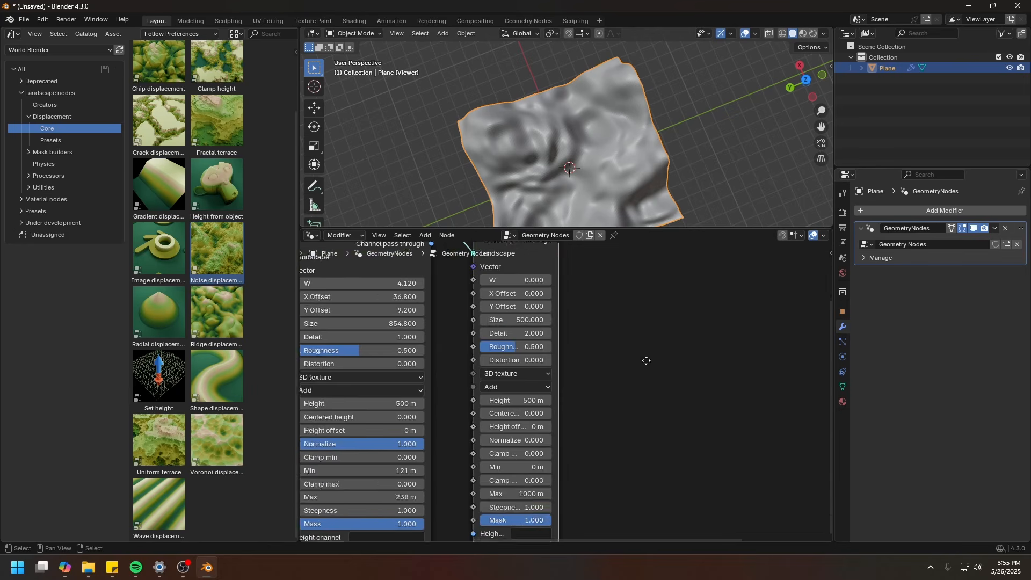
scroll(641, 359, down, 1)
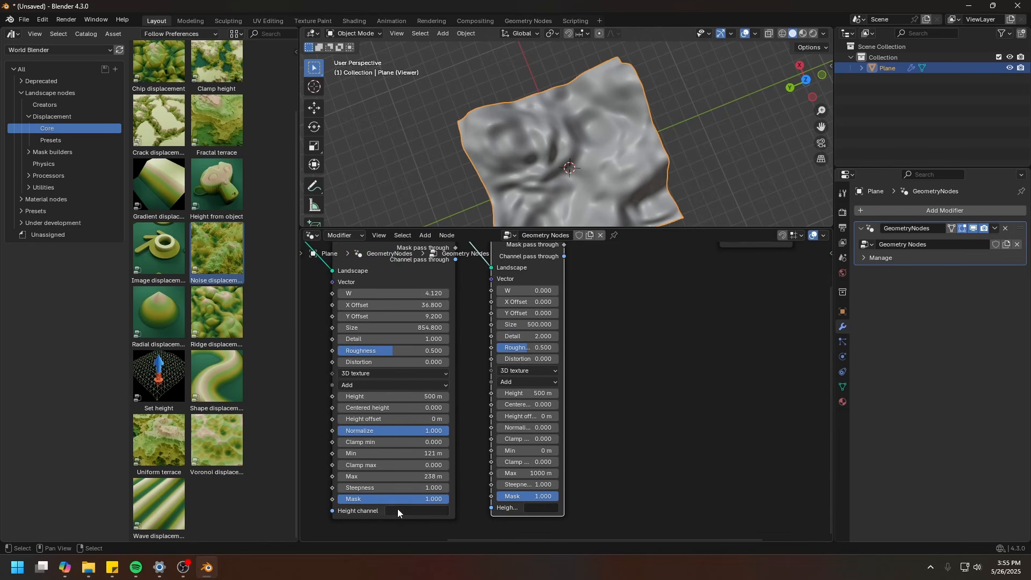
middle_drag(620, 359, 634, 424)
drag(546, 304, 546, 306)
scroll(651, 406, up, 1)
scroll(651, 410, up, 1)
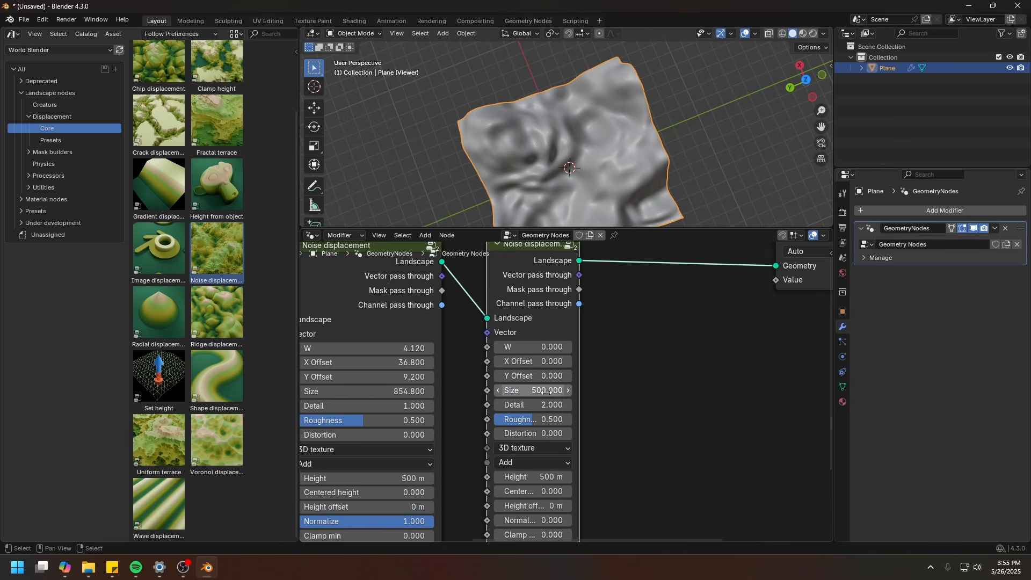
drag(537, 391, 484, 390)
middle_drag(555, 176, 541, 137)
scroll(522, 438, up, 2)
drag(523, 438, 463, 438)
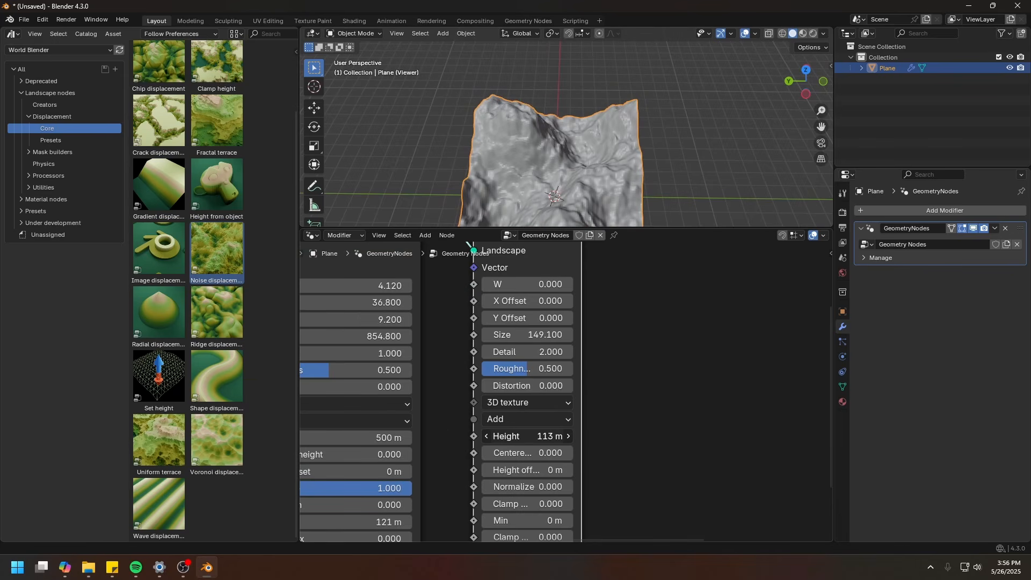
middle_drag(648, 436, 709, 449)
middle_drag(501, 101, 513, 114)
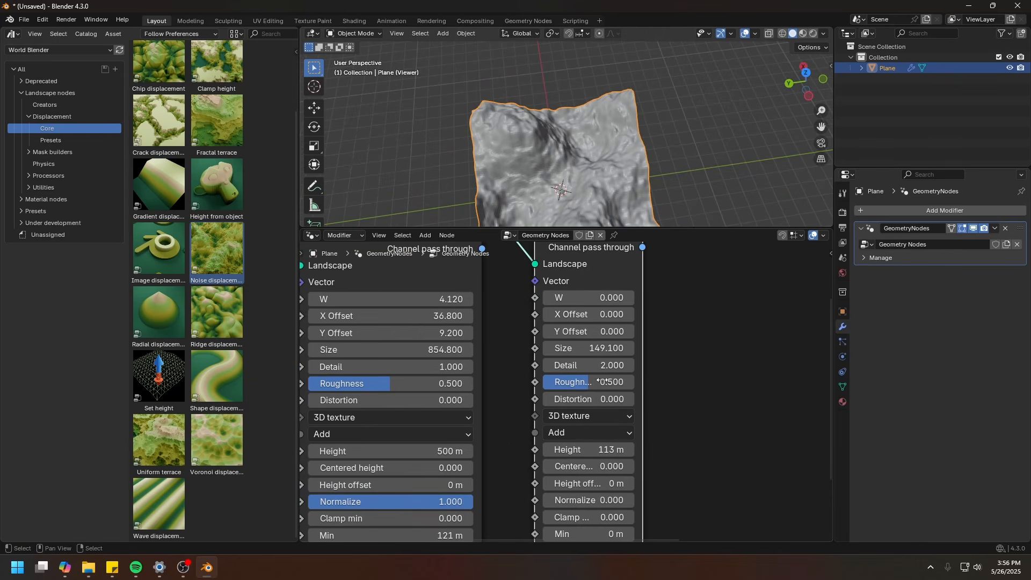
Switch the new Noise displacement to 2D texture and inspect the landscape from the side.
click(571, 415)
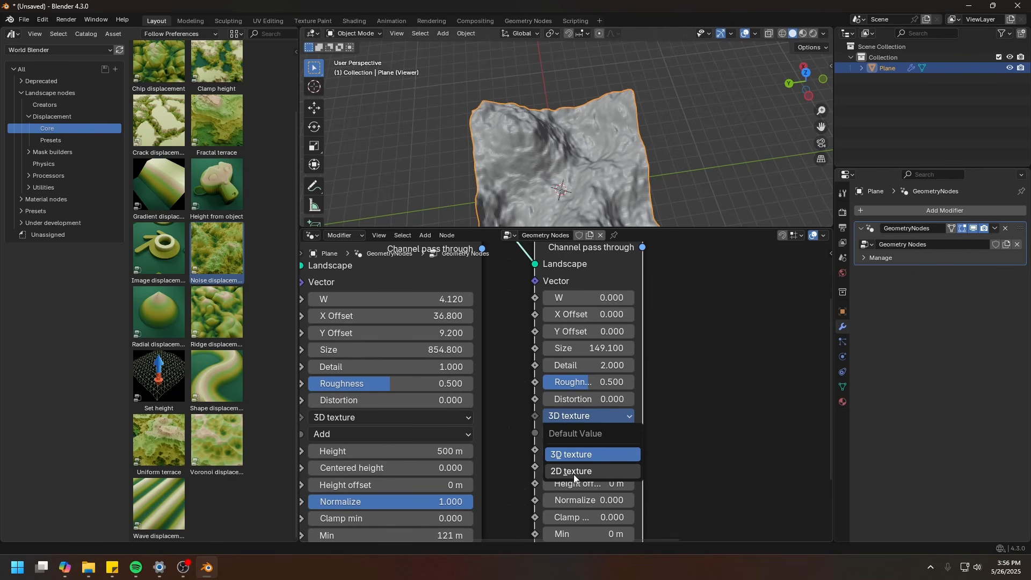
click(574, 477)
scroll(671, 363, down, 1)
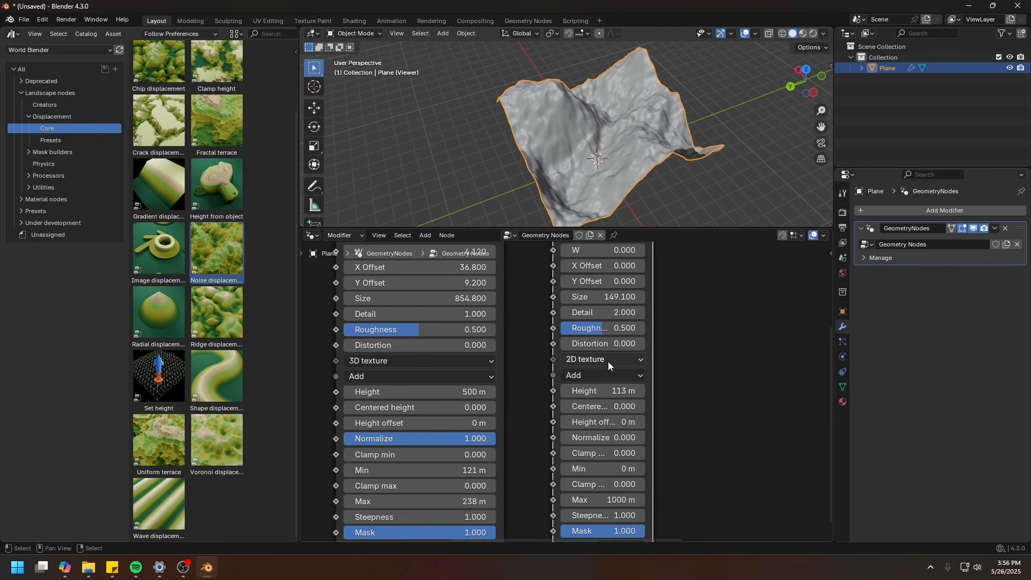
click(575, 363)
click(587, 412)
middle_drag(563, 185, 553, 137)
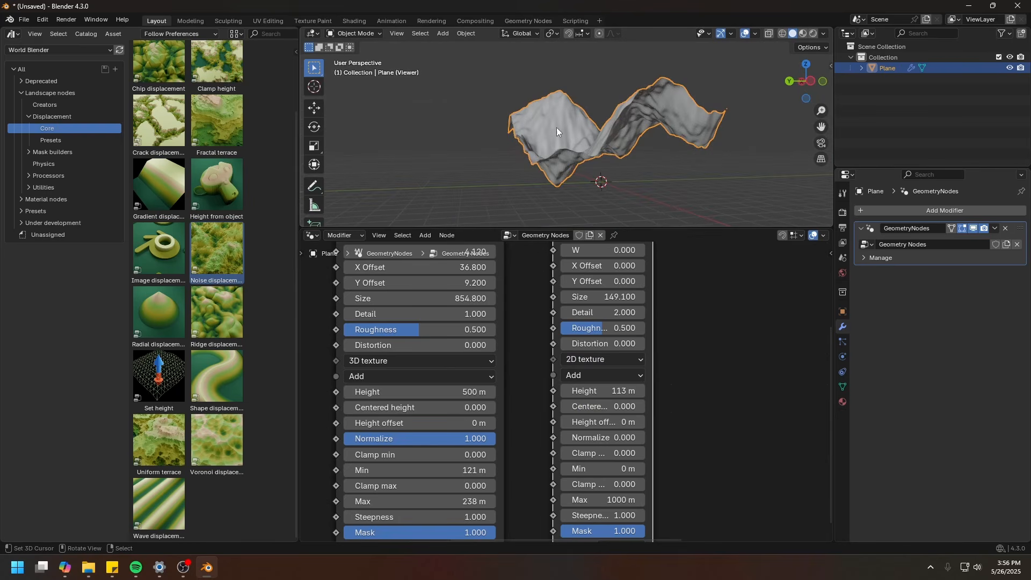
Try 3D texture on the new Noise displacement for comparison, and restore 2D texture.
click(596, 359)
click(593, 396)
middle_drag(583, 160, 552, 144)
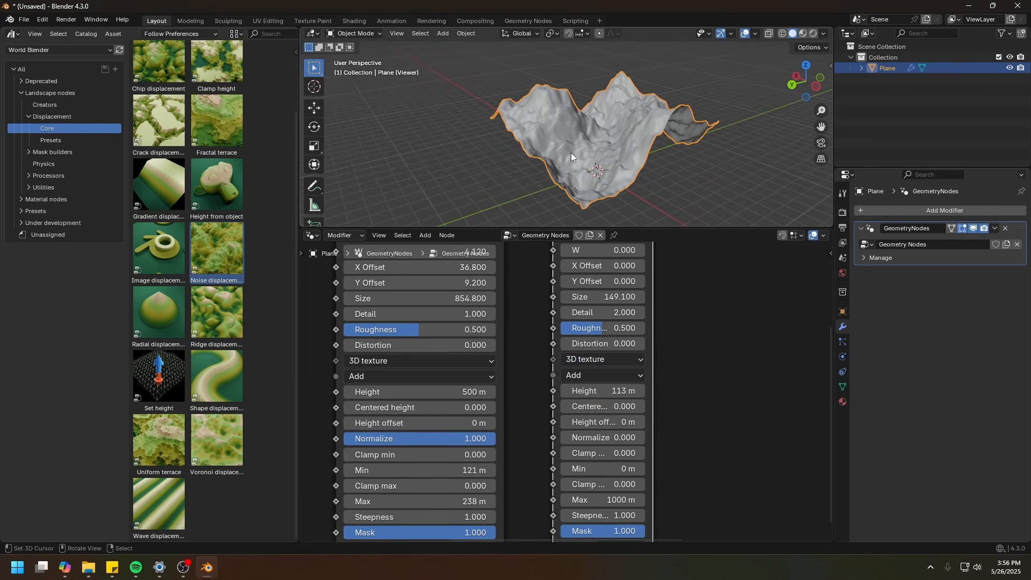
middle_drag(775, 325, 701, 380)
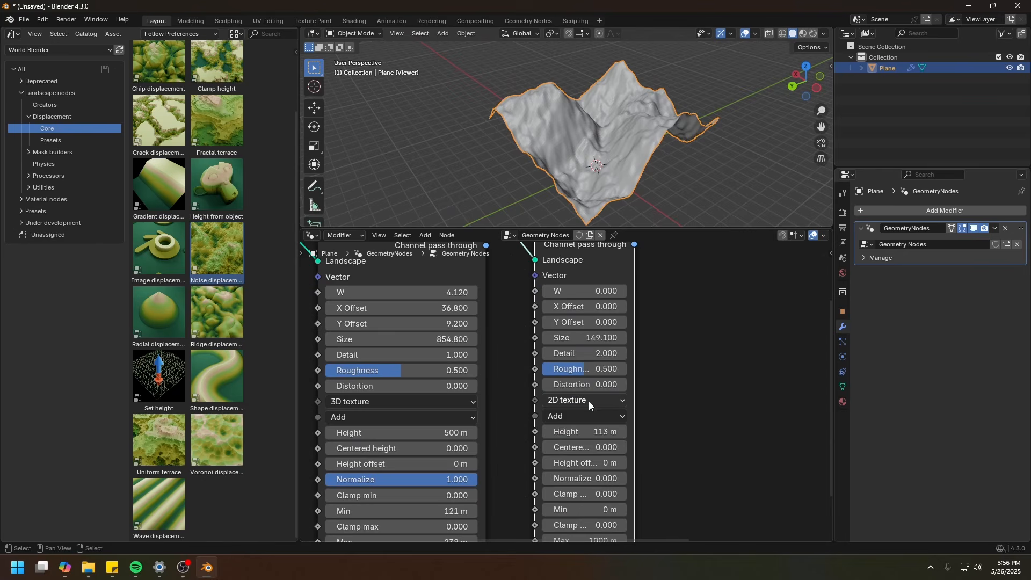
Compare 3D texture on the finer Noise displacement again from another viewing angle, and return it to 2D texture.
click(587, 402)
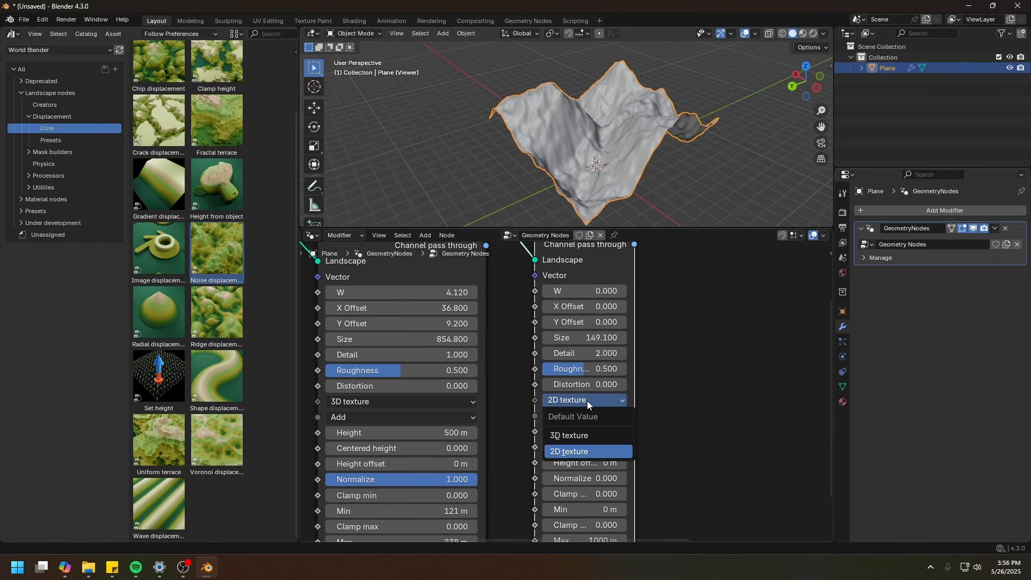
click(569, 436)
middle_drag(578, 161, 565, 140)
click(584, 401)
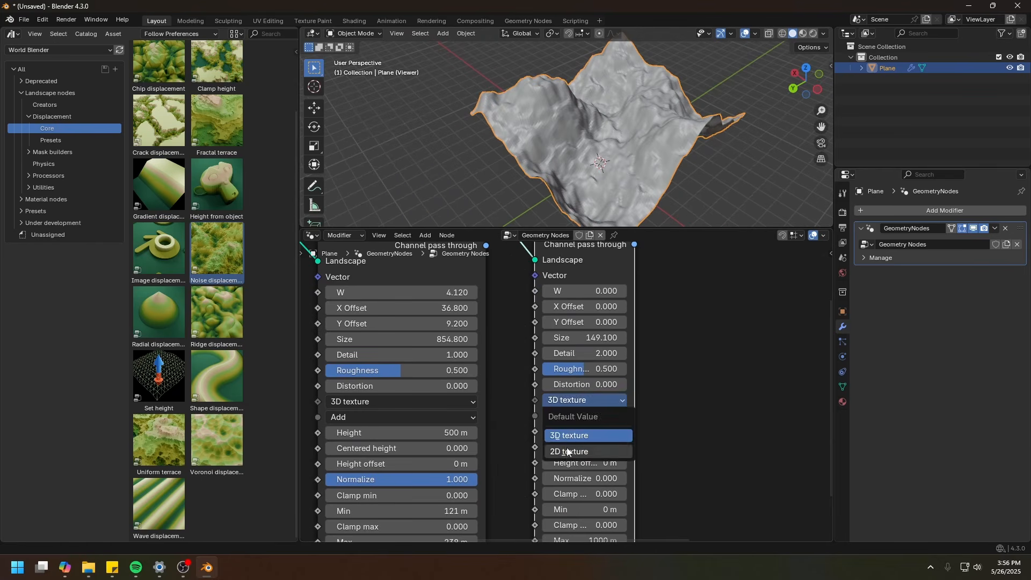
click(568, 452)
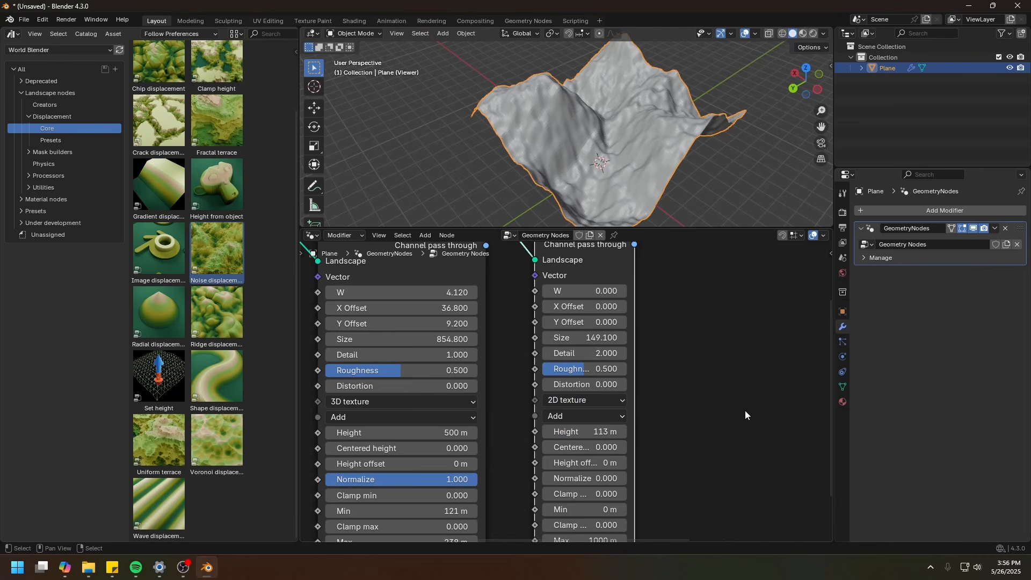
Set the first Noise displacement's Normalize to 0 and the second Noise displacement's Detail to 6.
scroll(682, 416, down, 1)
middle_drag(681, 417, 684, 333)
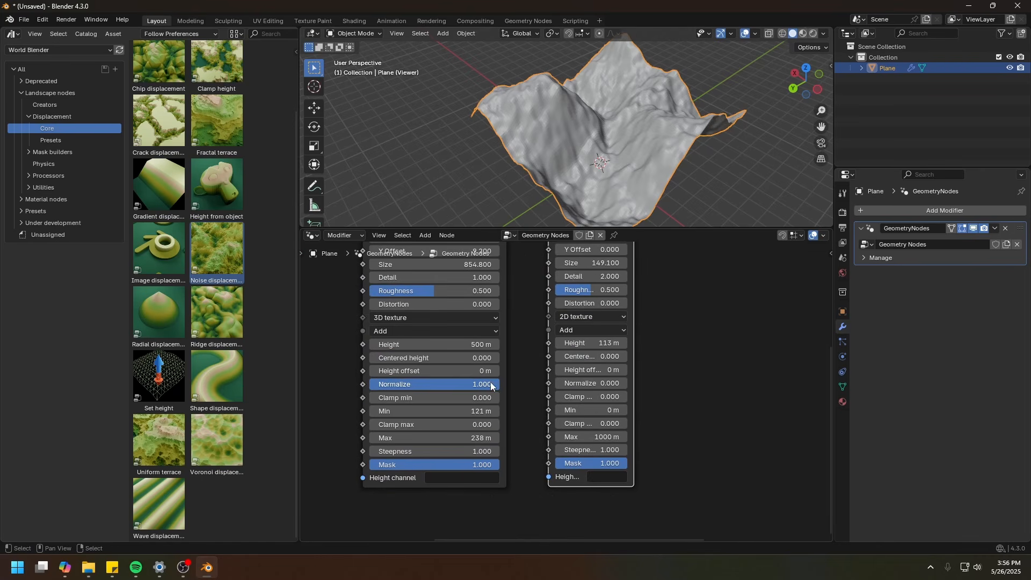
drag(491, 385, 367, 383)
middle_drag(658, 274, 655, 329)
middle_drag(616, 158, 606, 129)
scroll(615, 197, up, 2)
drag(589, 331, 606, 331)
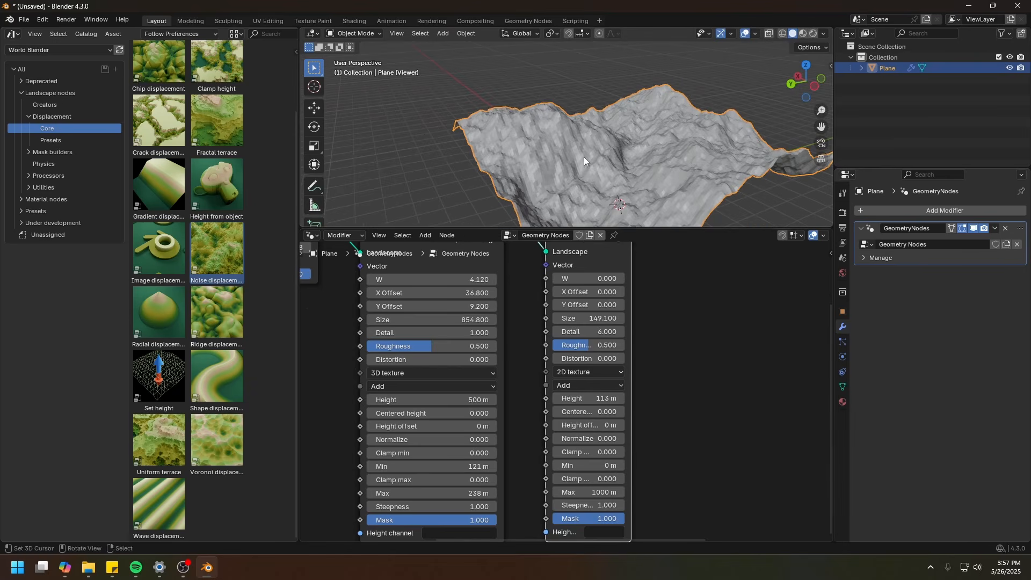
mouse_move(585, 157)
middle_down()
mouse_move(556, 194)
mouse_move(565, 44)
mouse_move(604, 157)
mouse_move(646, 167)
mouse_move(646, 31)
mouse_move(588, 31)
mouse_move(521, 174)
mouse_move(565, 166)
mouse_move(575, 179)
mouse_move(585, 166)
mouse_move(575, 167)
middle_up()
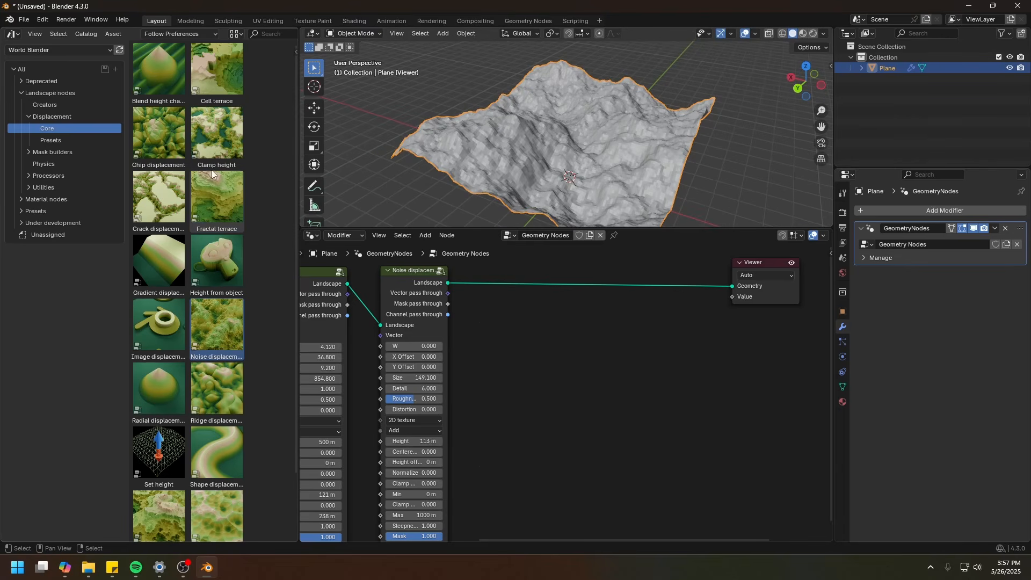
Add a Fractal terrace asset between the second Noise displacement and the Viewer node, and inspect the terraces up close.
click(227, 216)
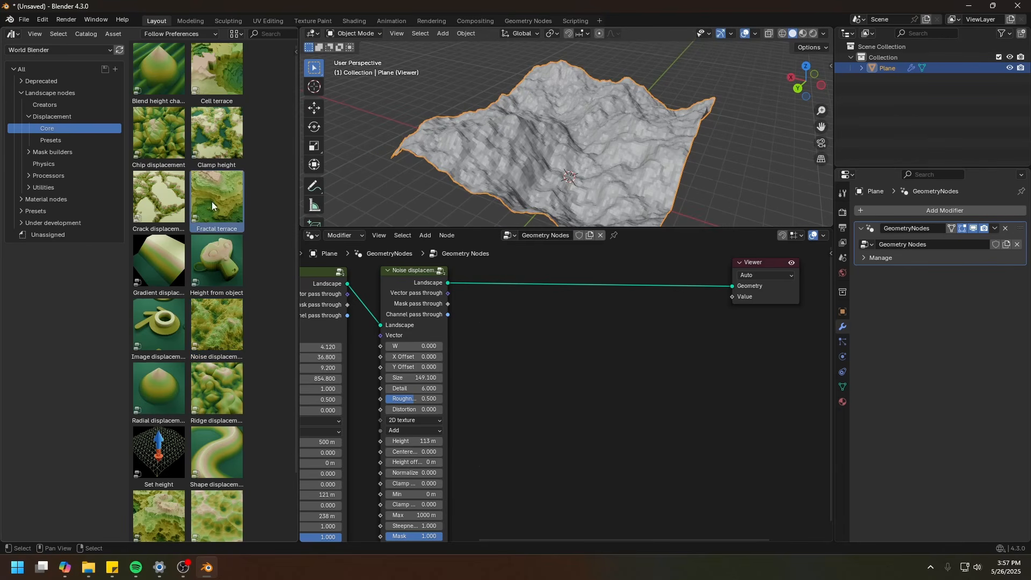
drag(211, 201, 655, 344)
click(594, 284)
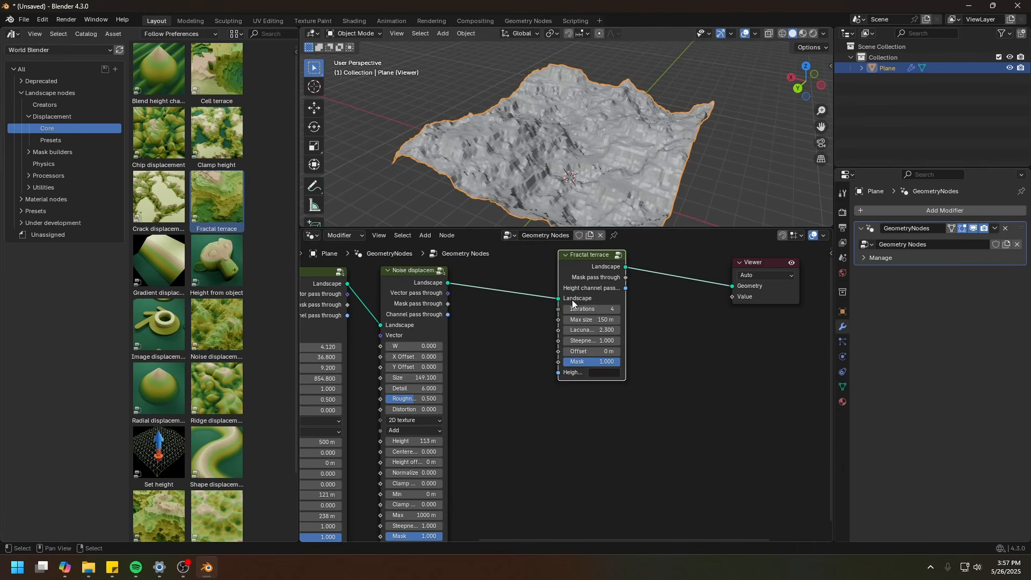
middle_drag(542, 198, 496, 175)
scroll(519, 213, up, 3)
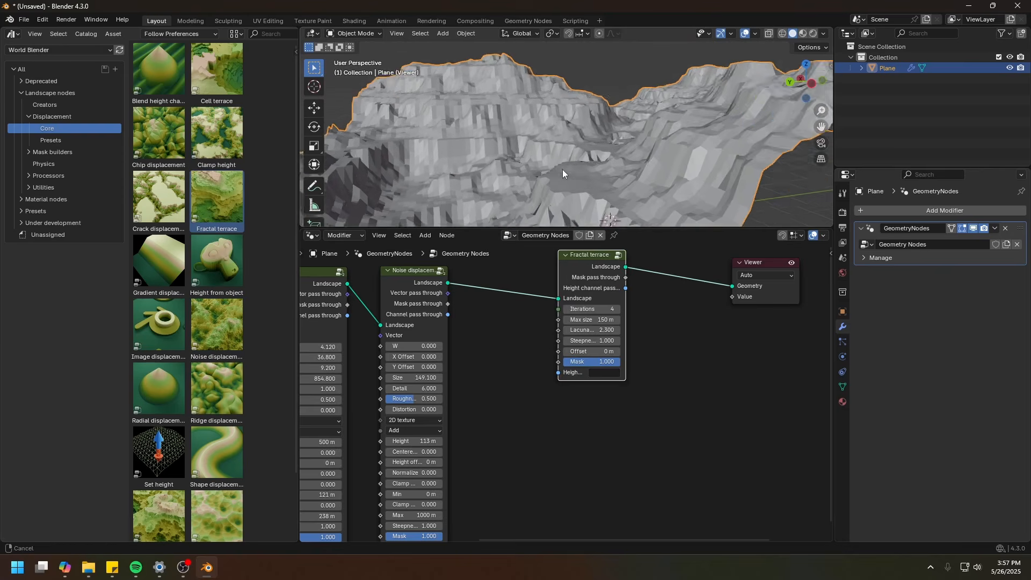
scroll(643, 292, up, 1)
Try the Fractal terrace with Iterations set to 1 and inspect the landscape from several angles.
middle_drag(633, 300, 636, 326)
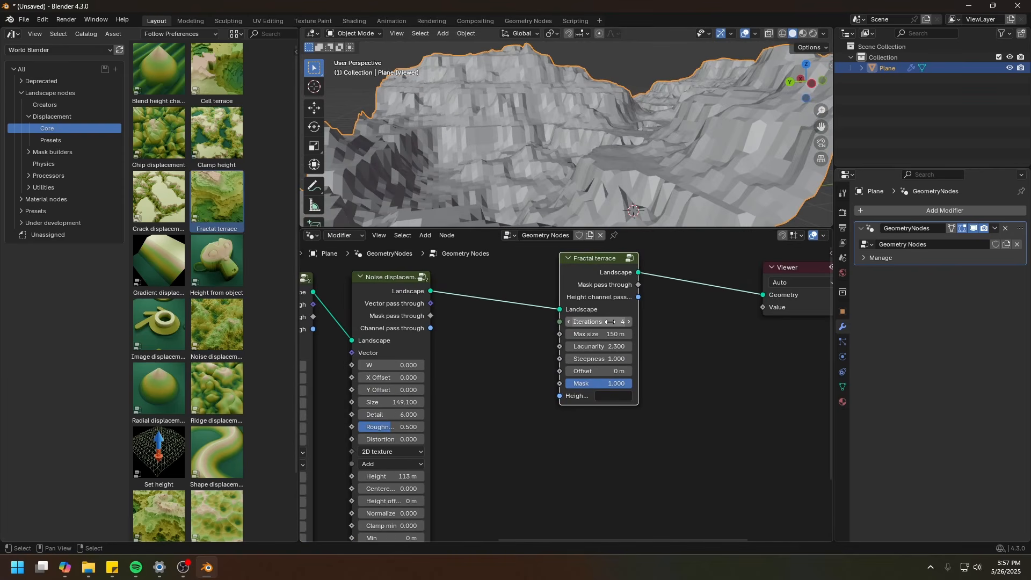
click(590, 322)
text(1)
key(Return)
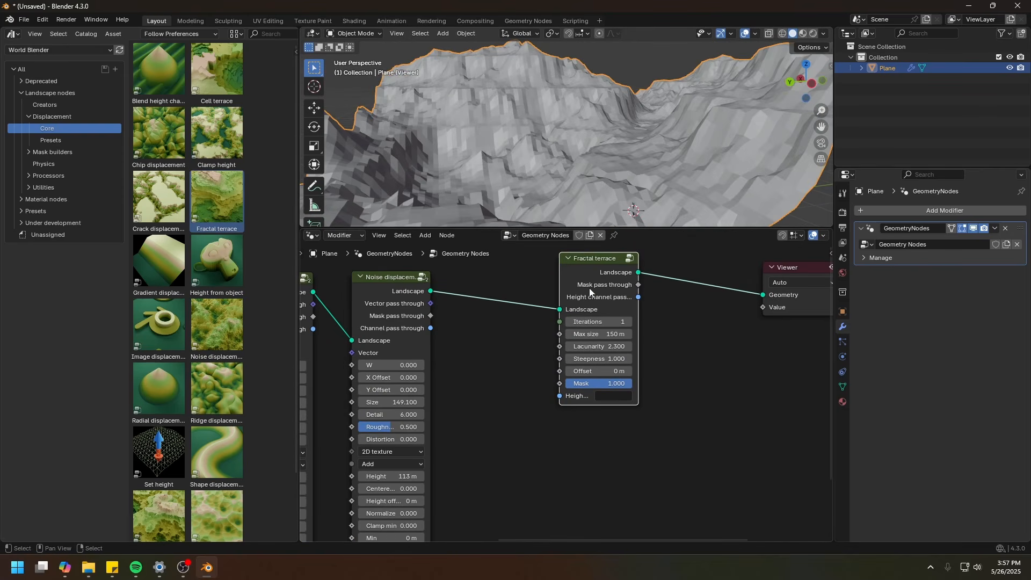
middle_drag(506, 160, 563, 237)
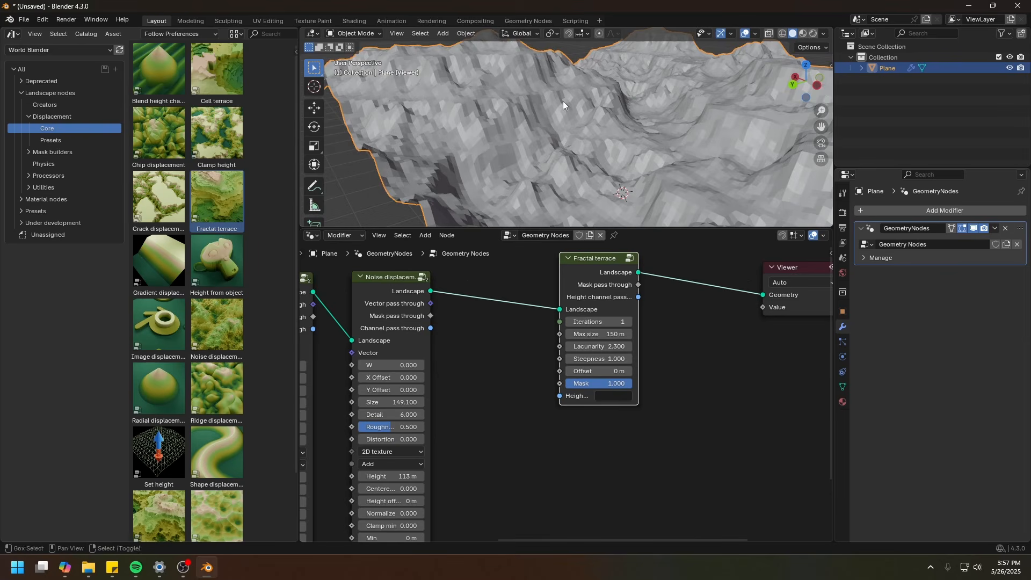
middle_drag(563, 101, 474, 99)
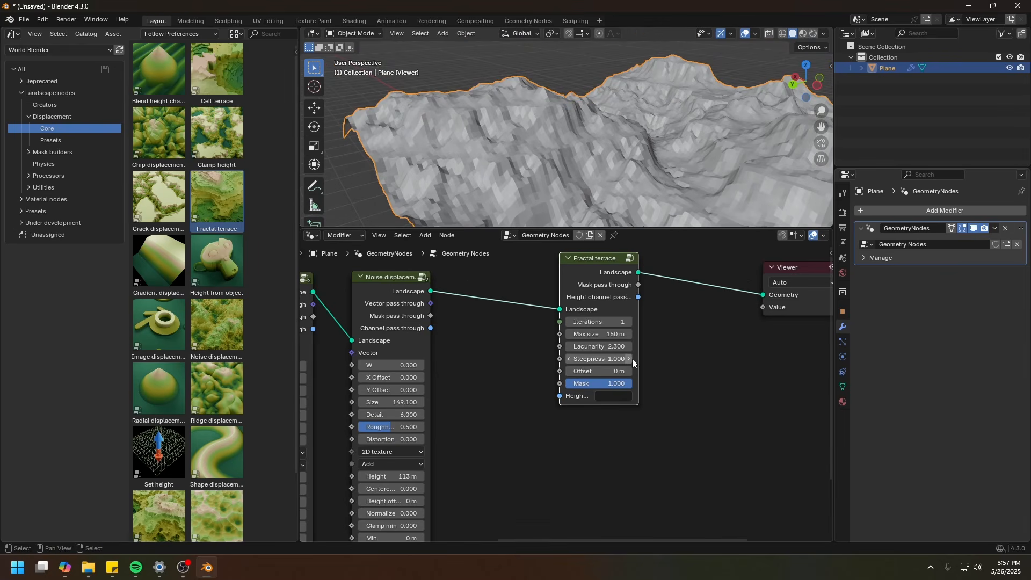
Set the Fractal terrace's Max size to 181 m and its Iterations to 4.
mouse_move(596, 346)
mouse_down()
mouse_move(580, 346)
mouse_move(596, 346)
mouse_up()
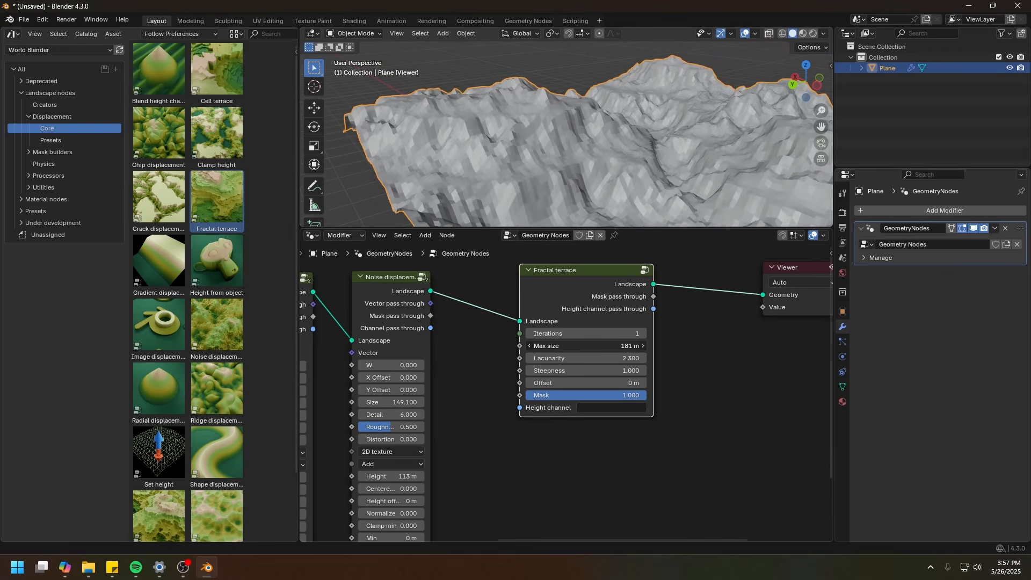
shift+middle_drag(495, 187, 502, 173)
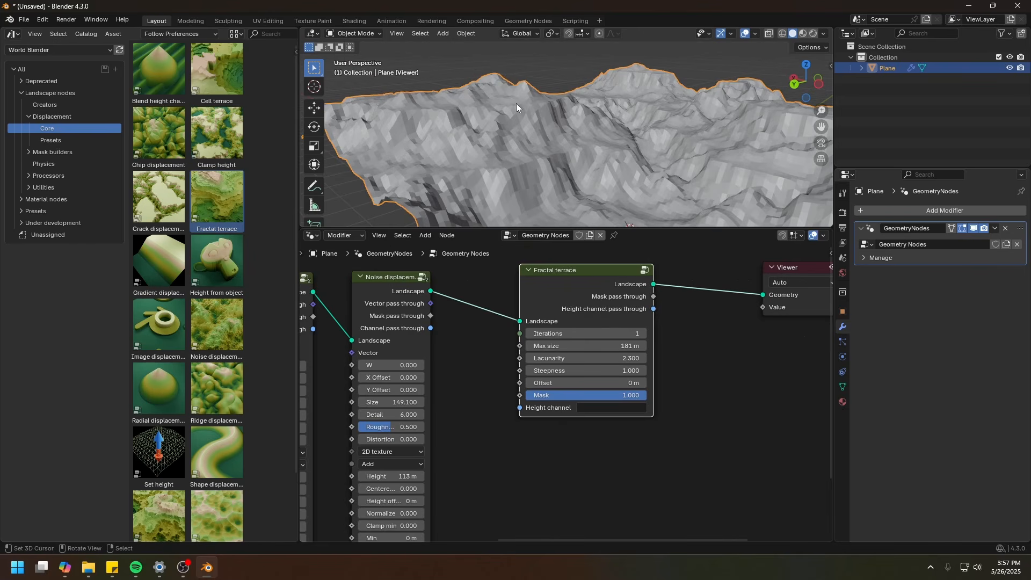
click(644, 333)
click(643, 333)
click(644, 334)
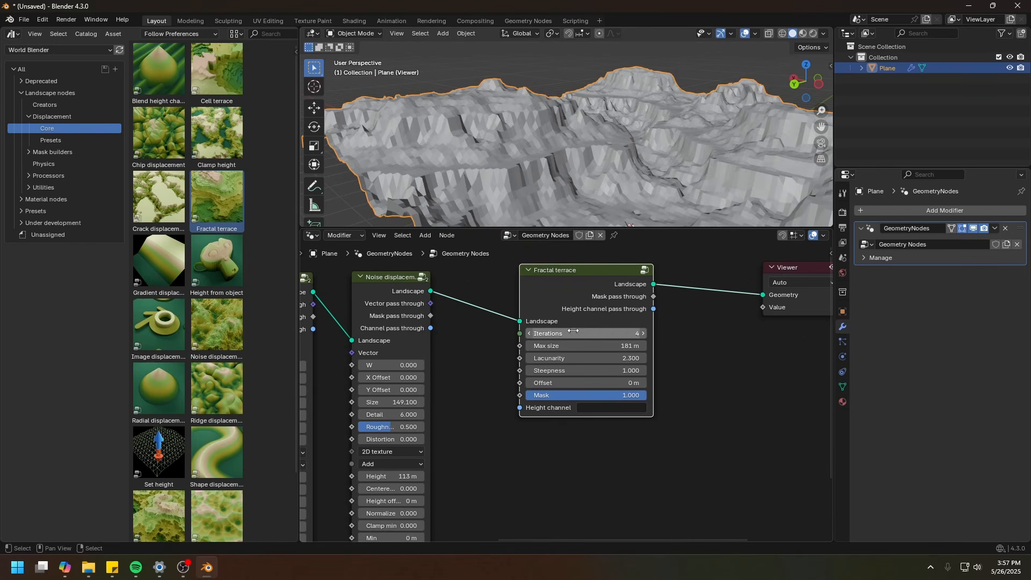
middle_drag(533, 185, 565, 178)
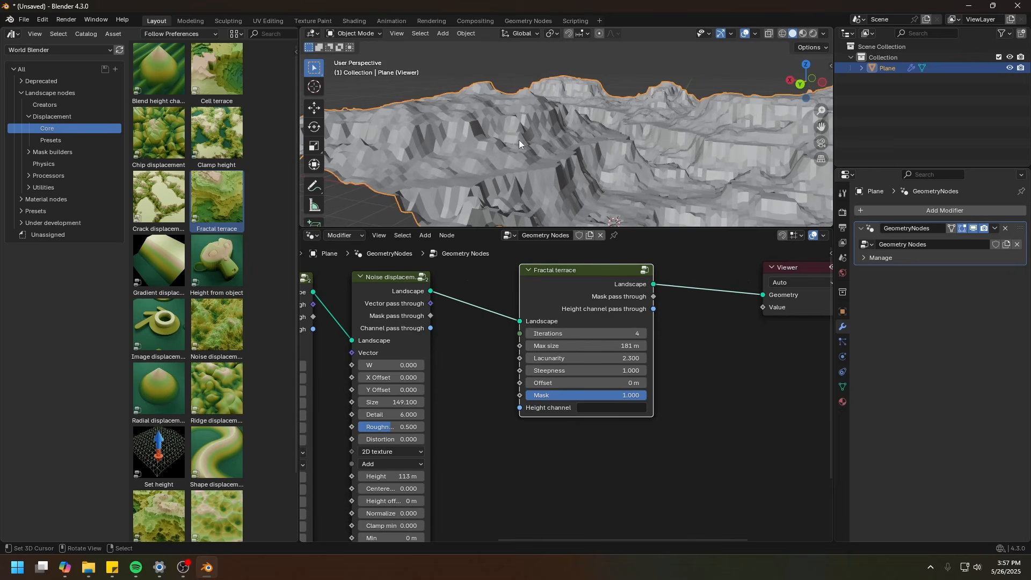
Set the Create landscape node's Resolution to 512 and inspect the finer terrace detail.
scroll(589, 321, down, 2)
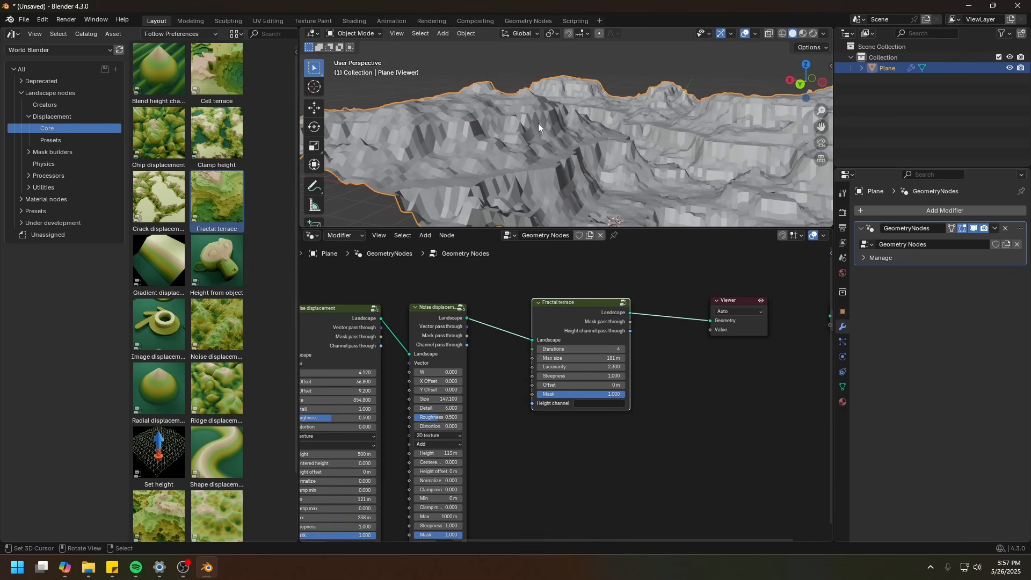
middle_drag(538, 124, 575, 163)
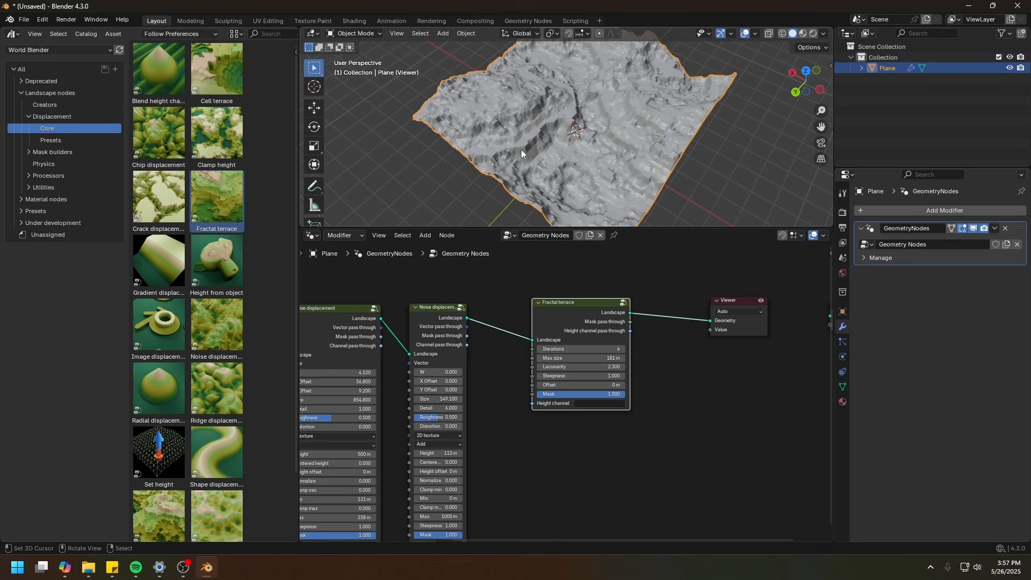
middle_drag(521, 149, 525, 122)
middle_drag(565, 288, 765, 269)
scroll(633, 357, up, 4)
click(545, 307)
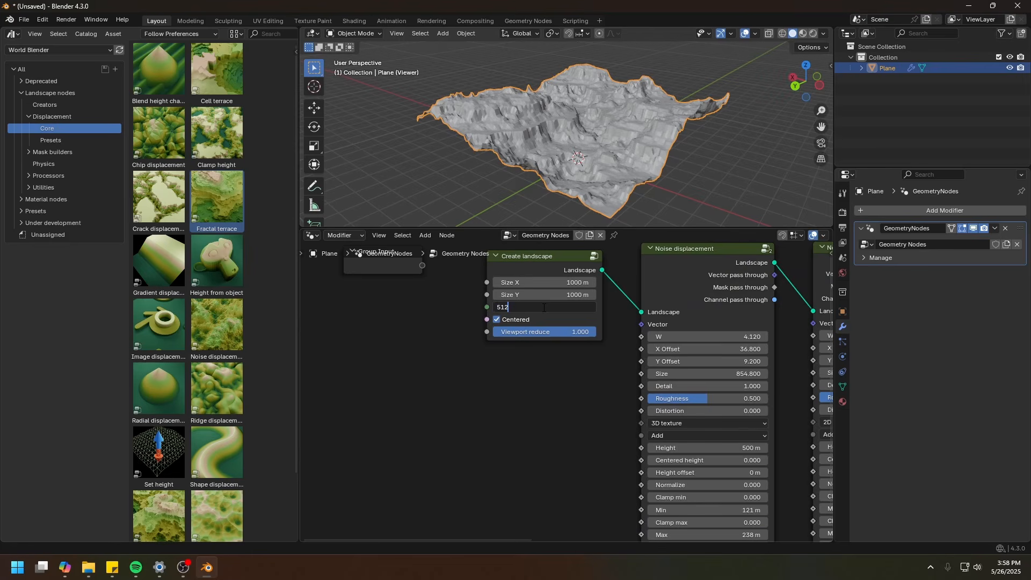
key(Return)
scroll(519, 160, up, 5)
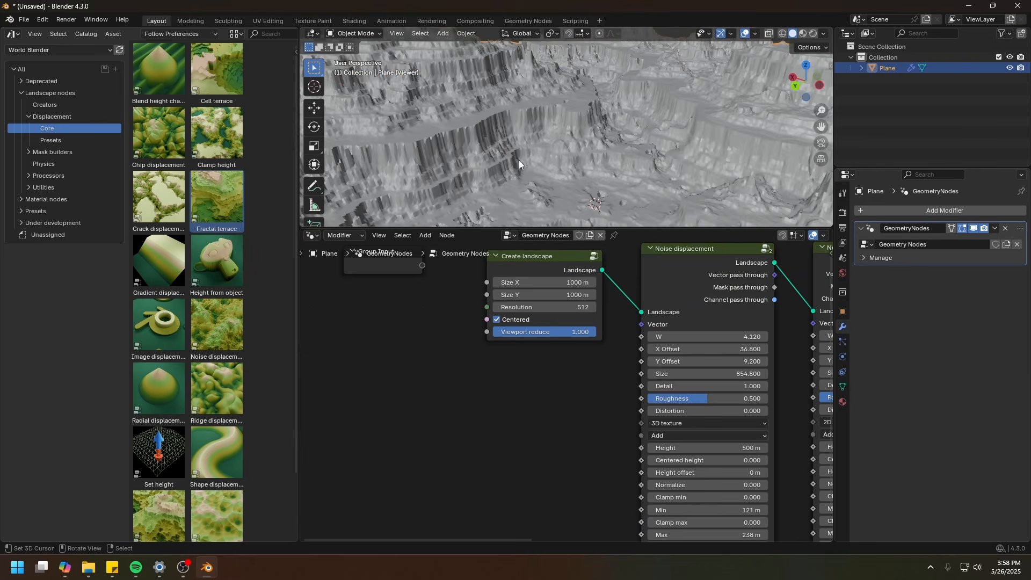
middle_drag(519, 160, 539, 171)
scroll(533, 157, down, 4)
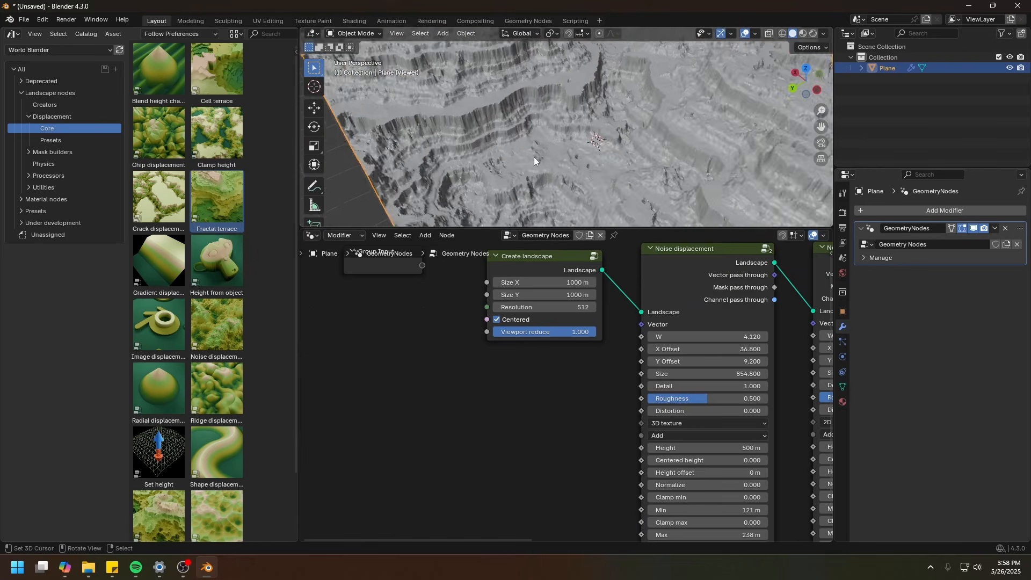
Lower the Fractal terrace's Mask to 0.699 and view the terrace layers from the side.
middle_drag(556, 136, 527, 96)
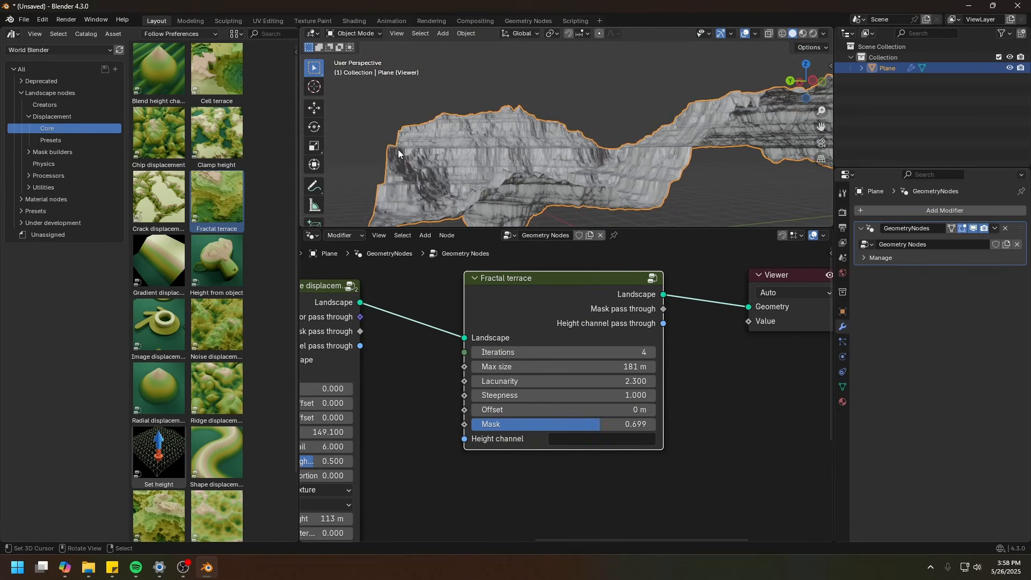
drag(400, 150, 475, 150)
right_drag(732, 154, 401, 155)
Move the Viewer and Group Output nodes away from the Fractal terrace to make room for another node.
middle_drag(729, 323, 502, 337)
scroll(527, 340, down, 6)
drag(518, 279, 832, 475)
key(g)
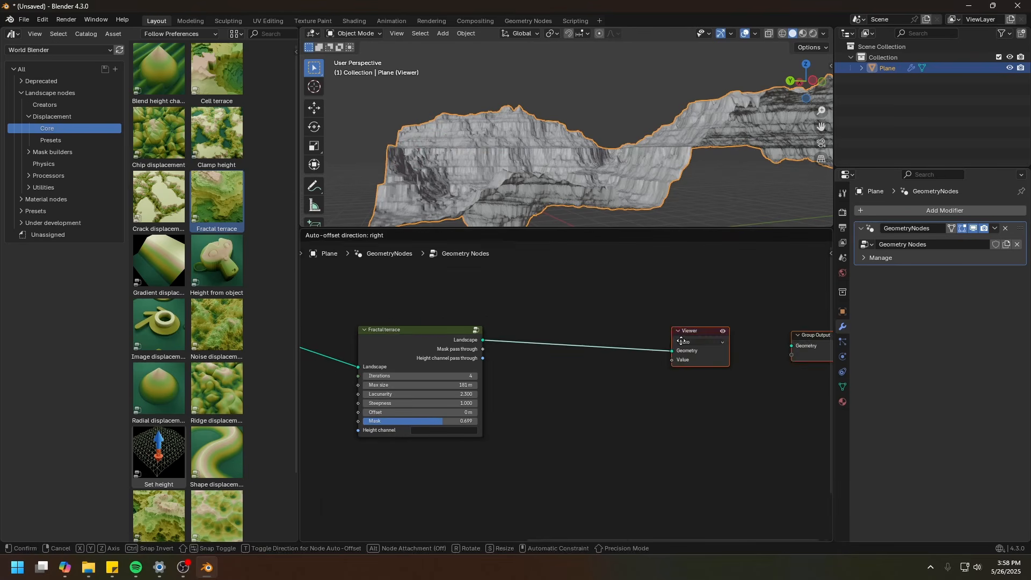
click(705, 342)
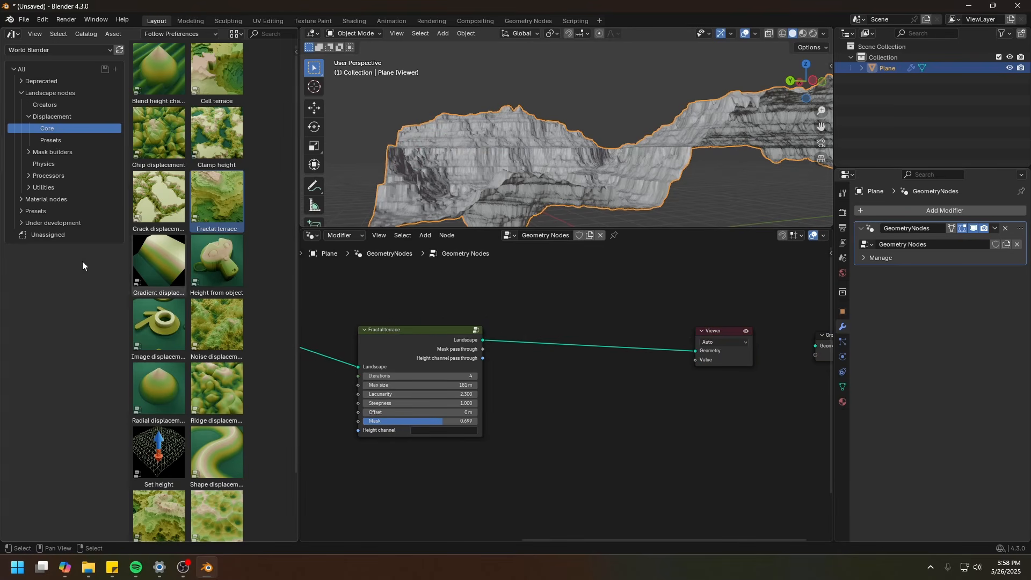
Add a third Noise displacement asset between the Fractal terrace and the Viewer node.
scroll(218, 379, down, 3)
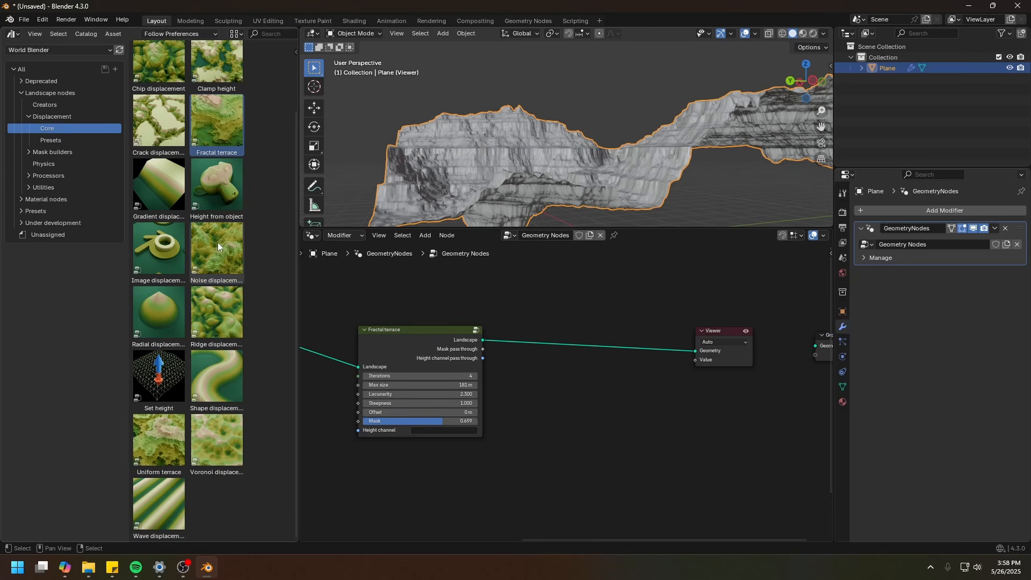
drag(216, 245, 550, 319)
click(546, 355)
Set the third Noise displacement's Centered height to 1 and its Height to 30 m.
middle_drag(616, 504, 616, 421)
scroll(616, 421, up, 1)
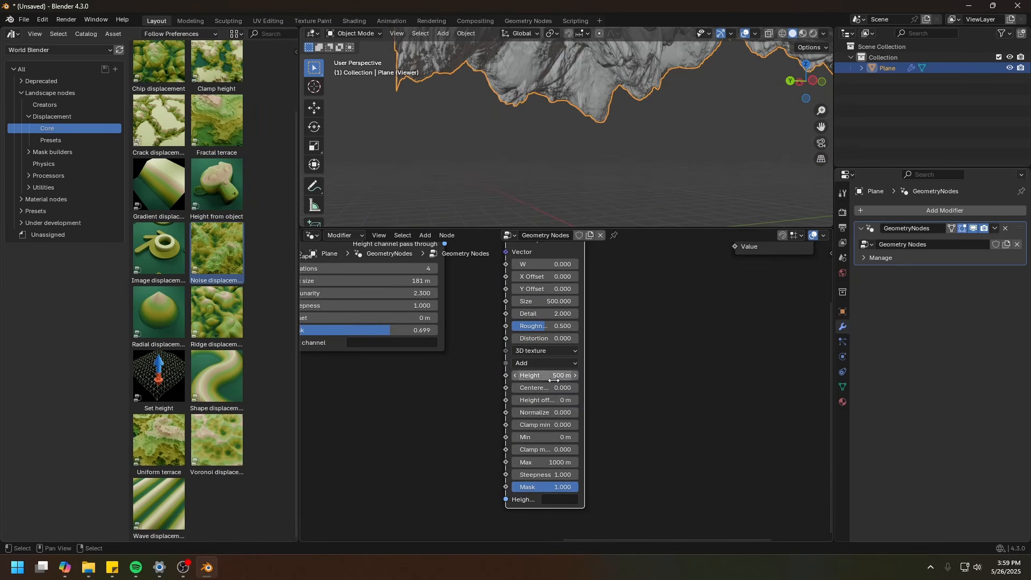
click(538, 390)
text(1)
key(Return)
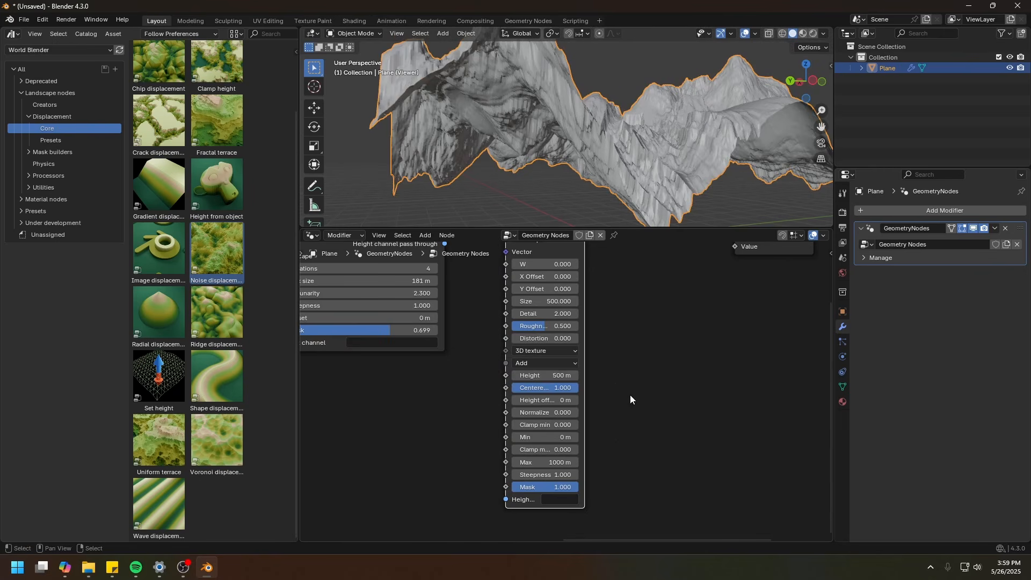
click(546, 375)
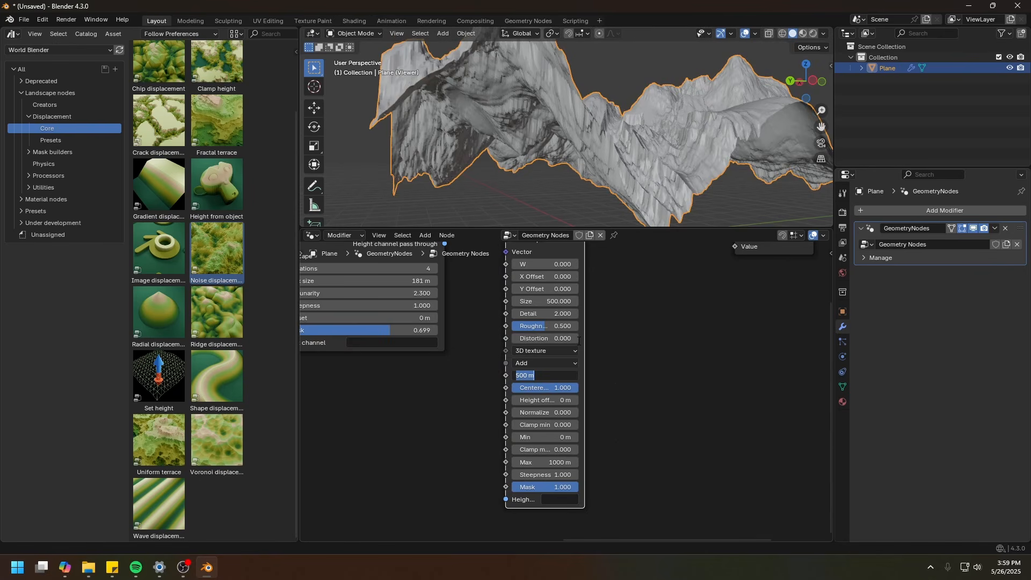
text(30)
key(Return)
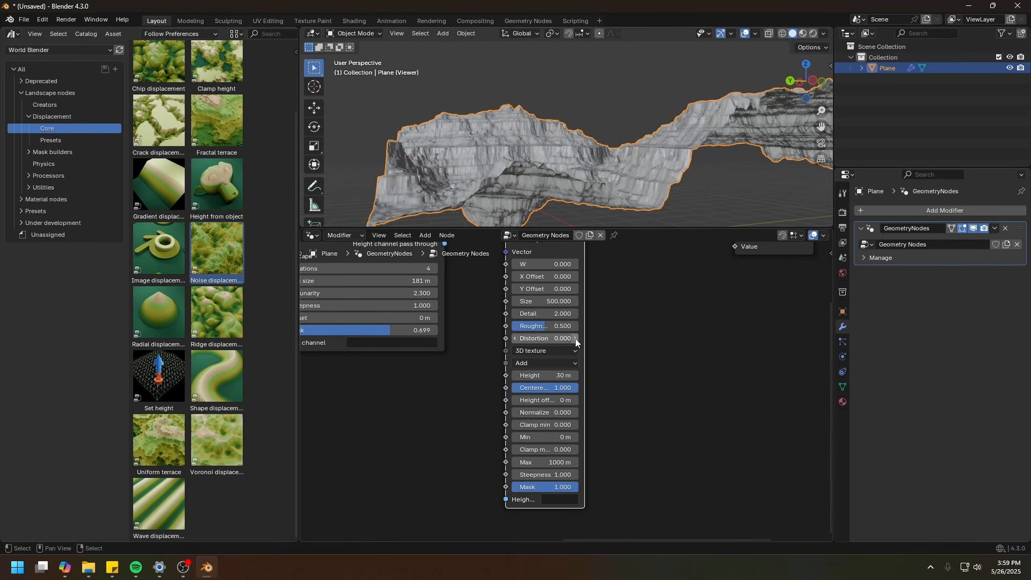
Raise the third Noise displacement's Height to 60 m and set its Size to 300 to warp the terraces.
scroll(564, 387, up, 1)
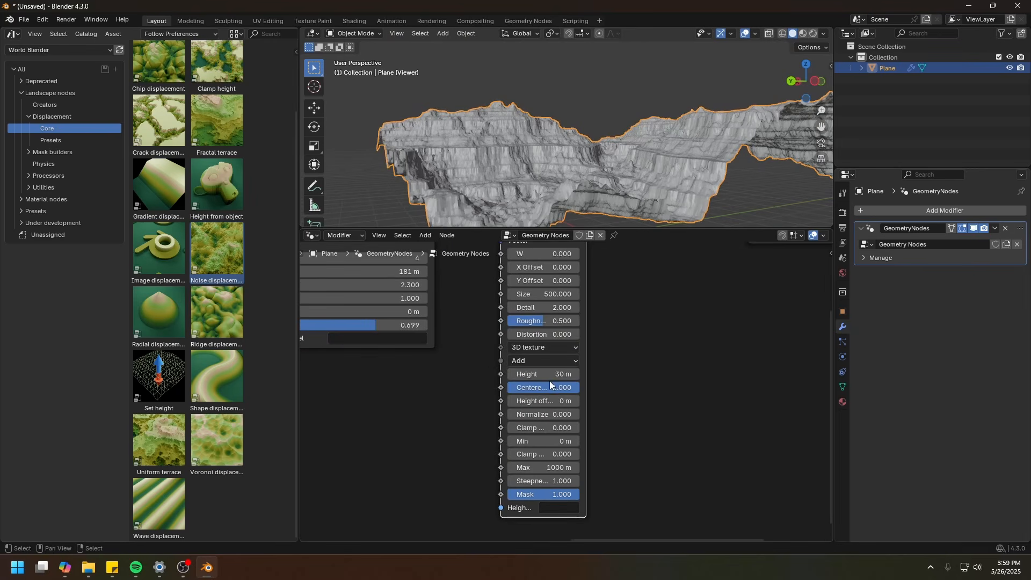
click(548, 374)
text(60)
key(Return)
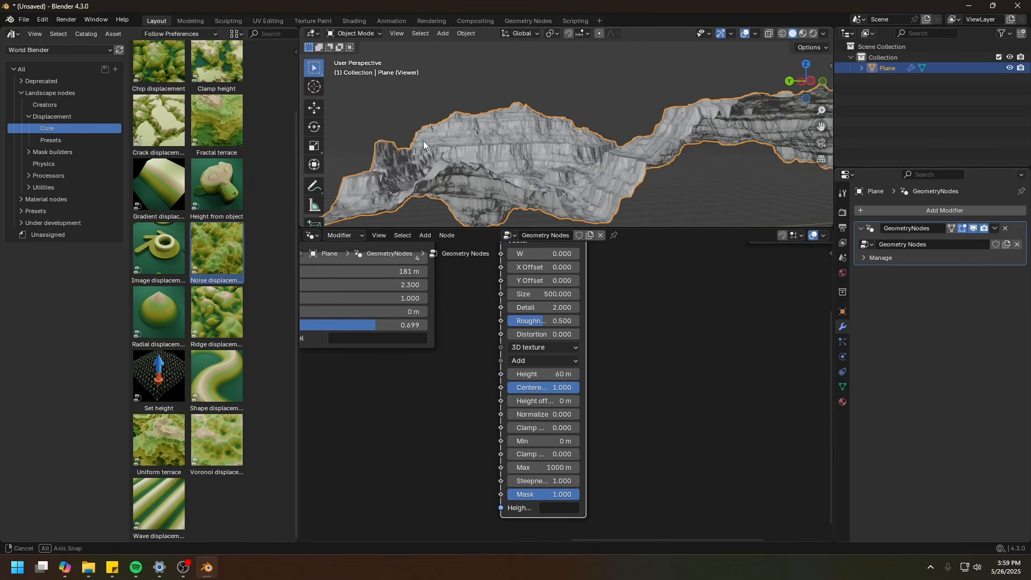
click(532, 294)
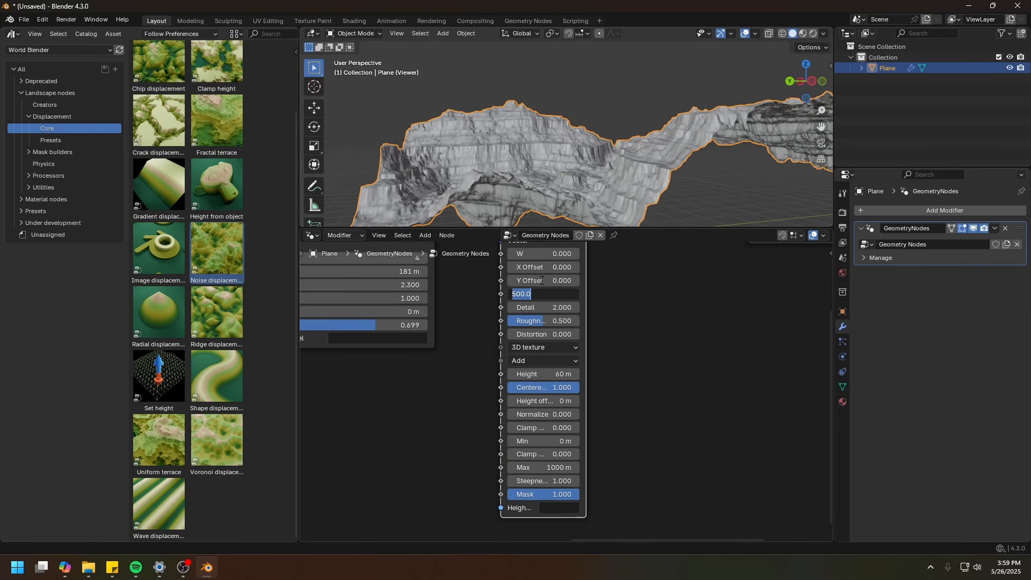
text(300)
key(Return)
middle_drag(524, 165, 406, 134)
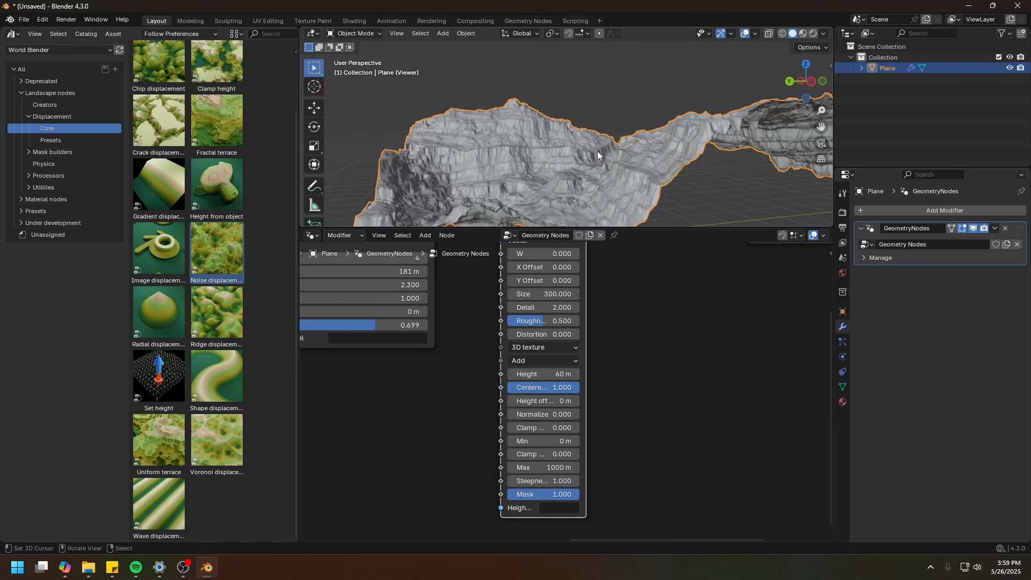
middle_drag(498, 159, 535, 166)
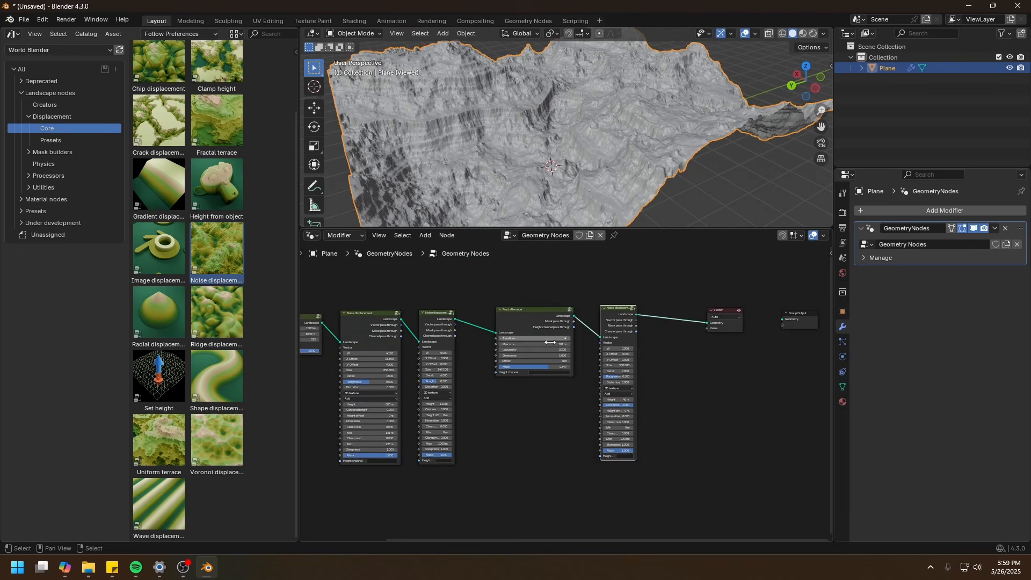
Move the Viewer and Group Output nodes farther from the third Noise displacement to free space in the chain.
middle_drag(492, 340, 470, 344)
middle_drag(690, 352, 579, 351)
scroll(579, 350, up, 1)
drag(545, 249, 669, 356)
key(g)
click(750, 353)
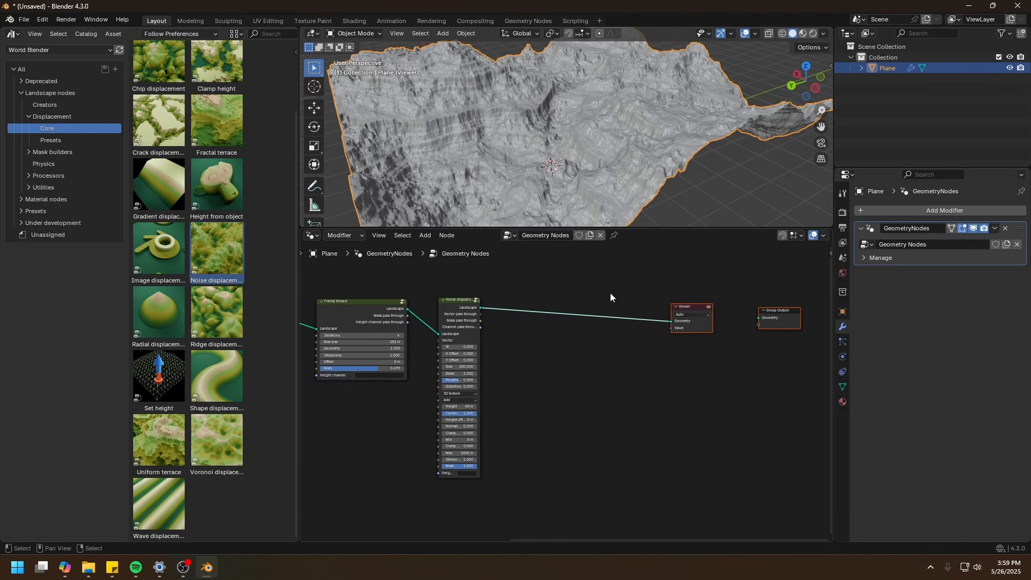
scroll(610, 298, up, 2)
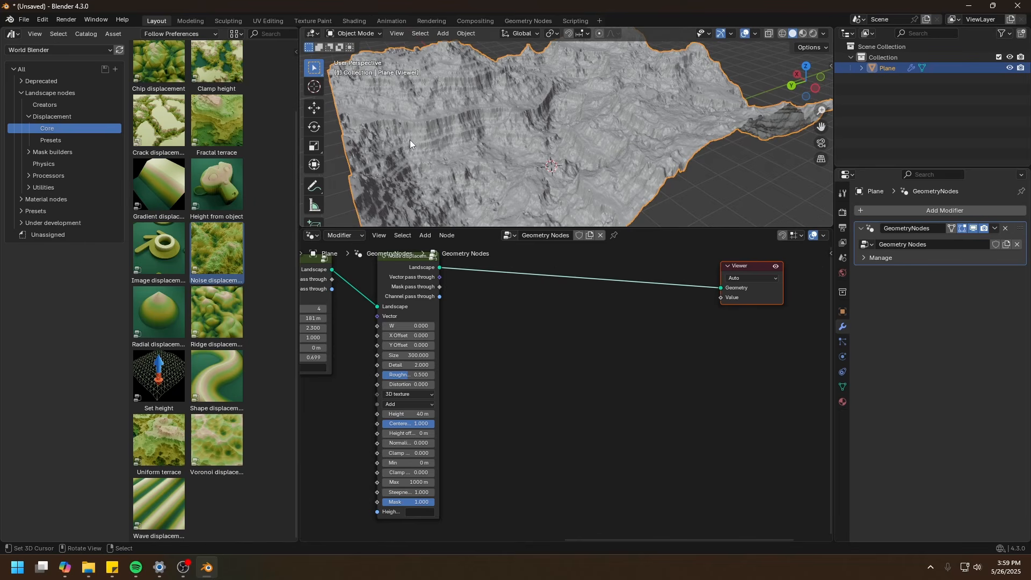